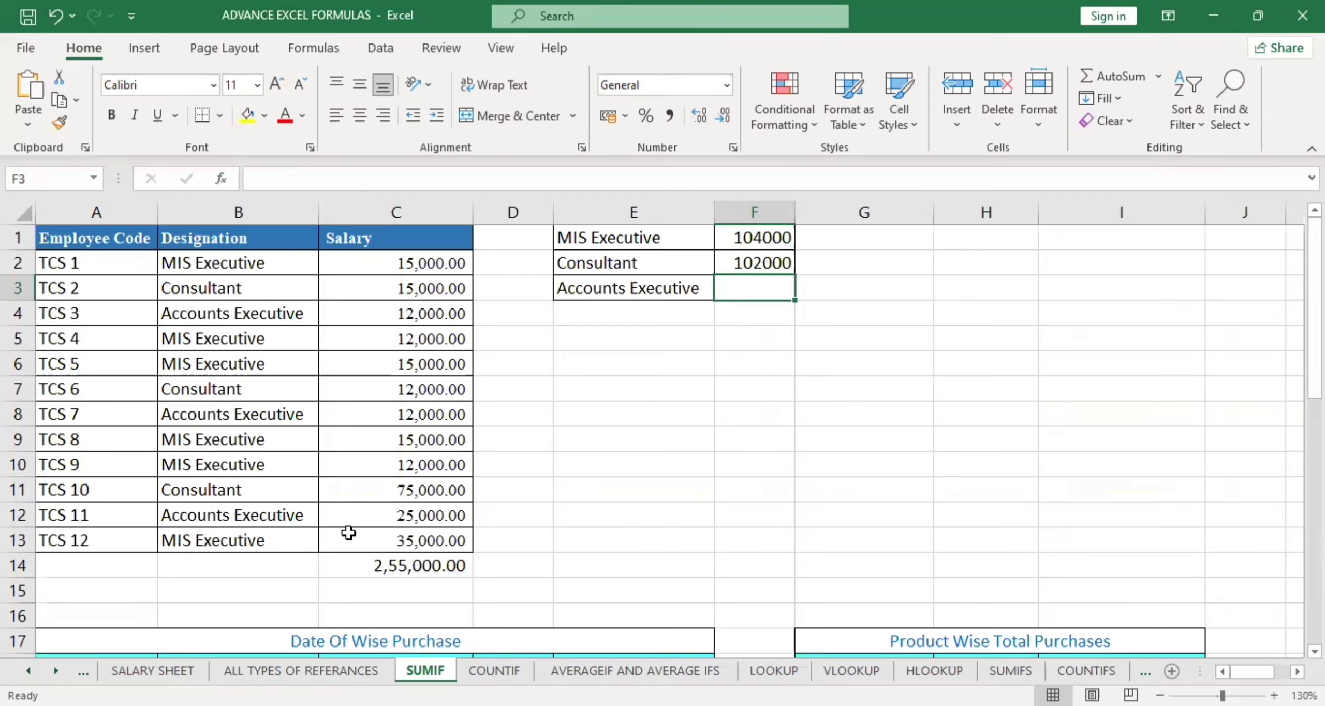
- Clear the salary total in C14 and re-enter it as =SUM(C2:C13)
{"action": "left_click", "coordinate": [413, 569]}
{"action": "key", "text": "Delete"}
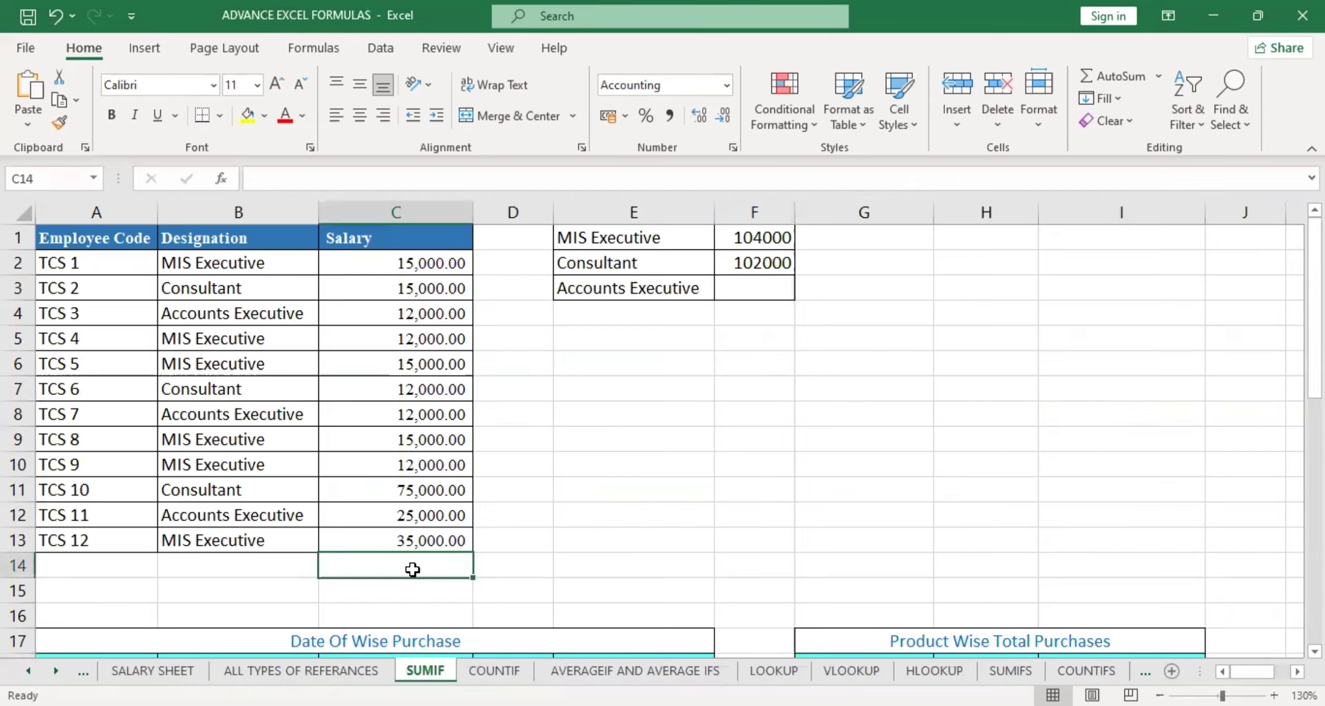
{"action": "type", "text": "="}
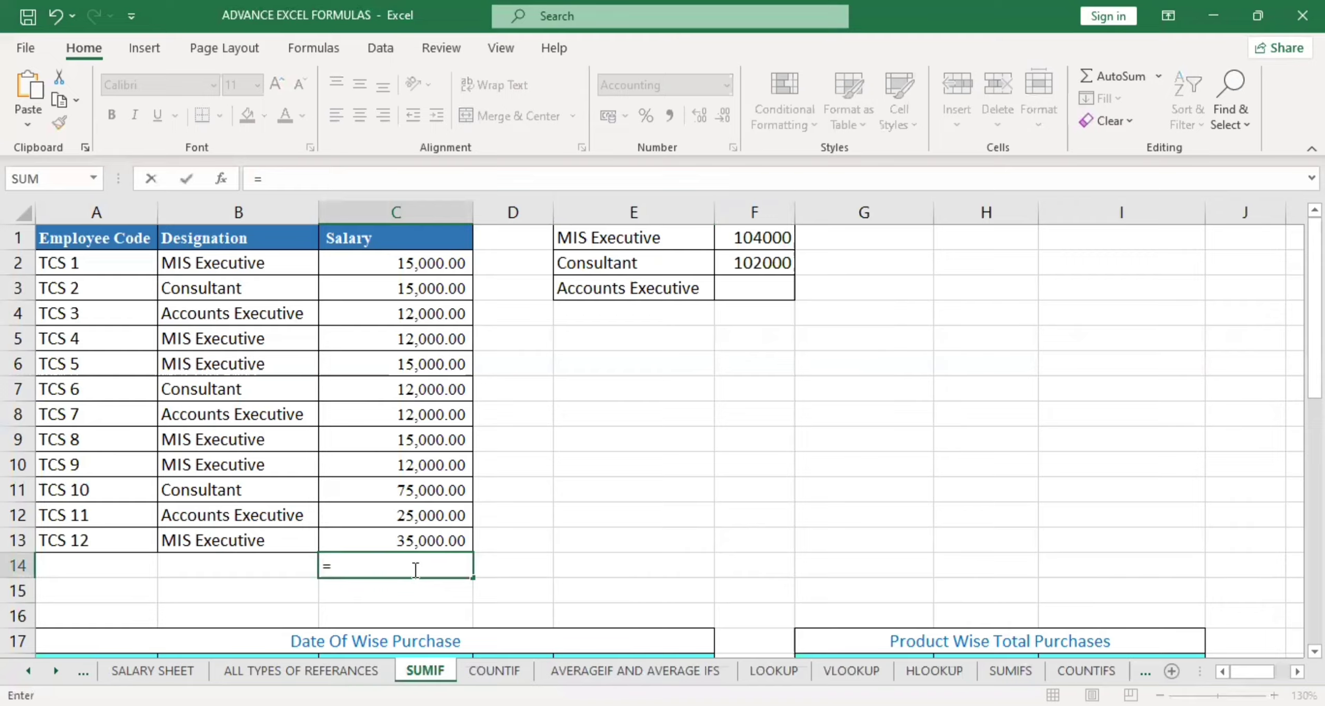
{"action": "type", "text": "SUM("}
{"action": "left_click", "coordinate": [422, 265]}
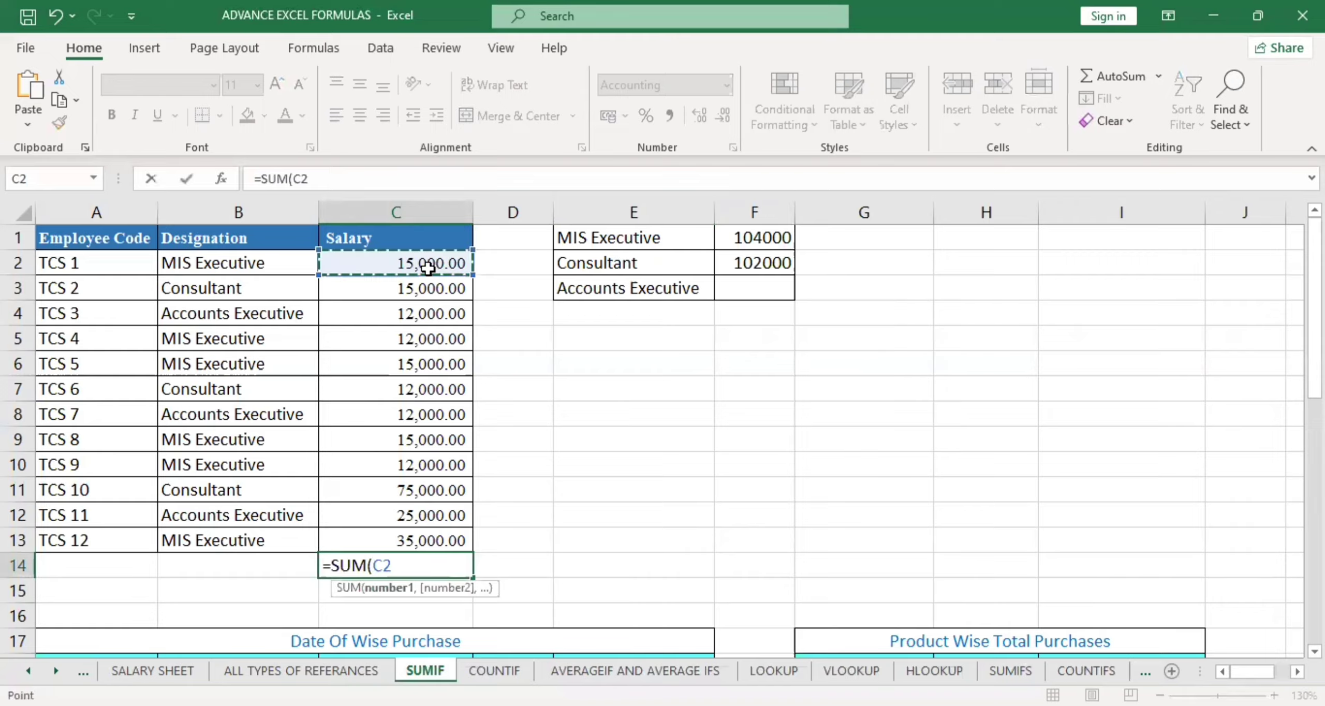
{"action": "left_click", "coordinate": [420, 544], "text": "shift"}
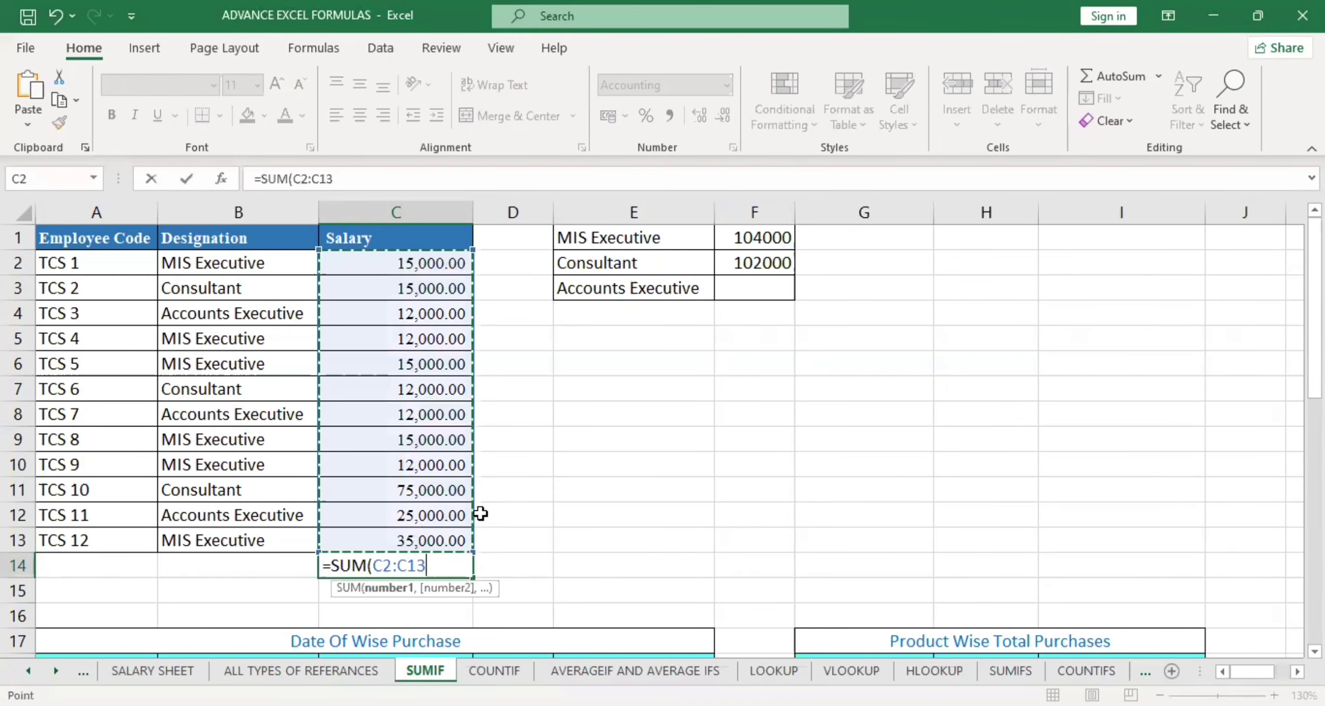
{"action": "key", "text": "Return"}
{"action": "key", "text": "Up"}
{"action": "key", "text": "F2"}
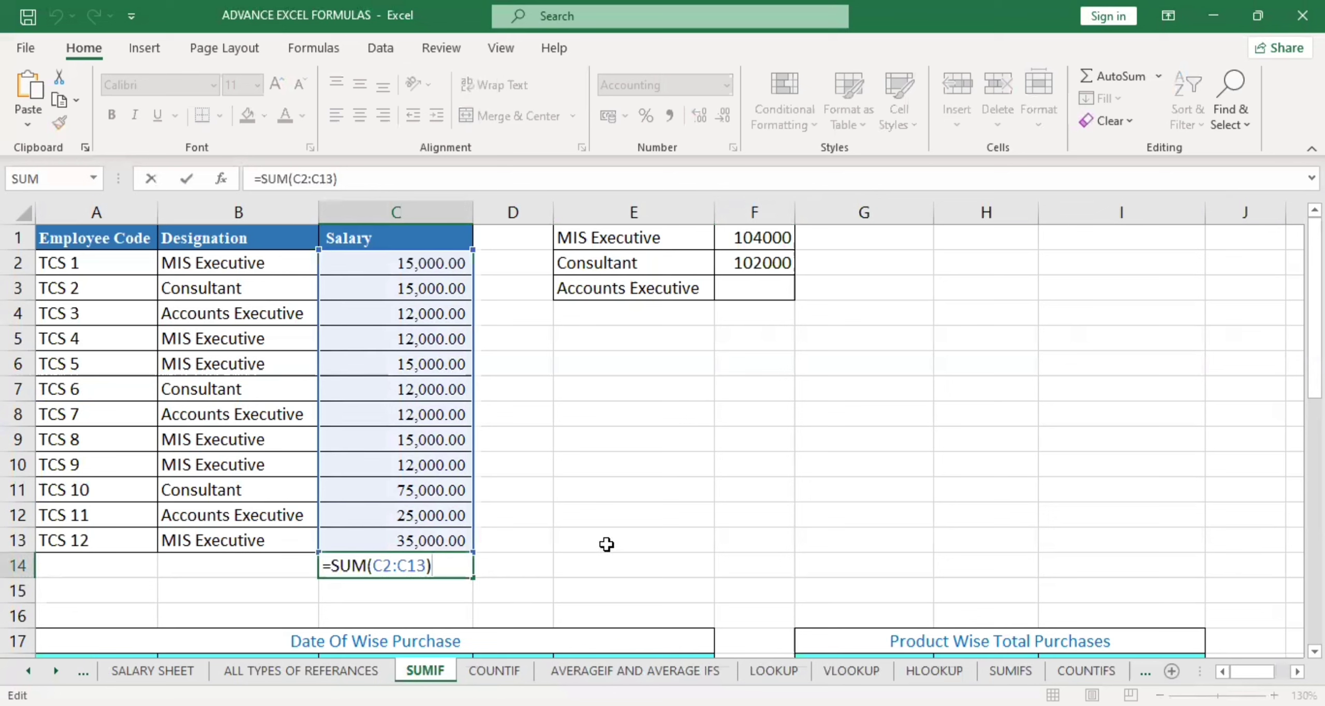
{"action": "key", "text": "Return"}
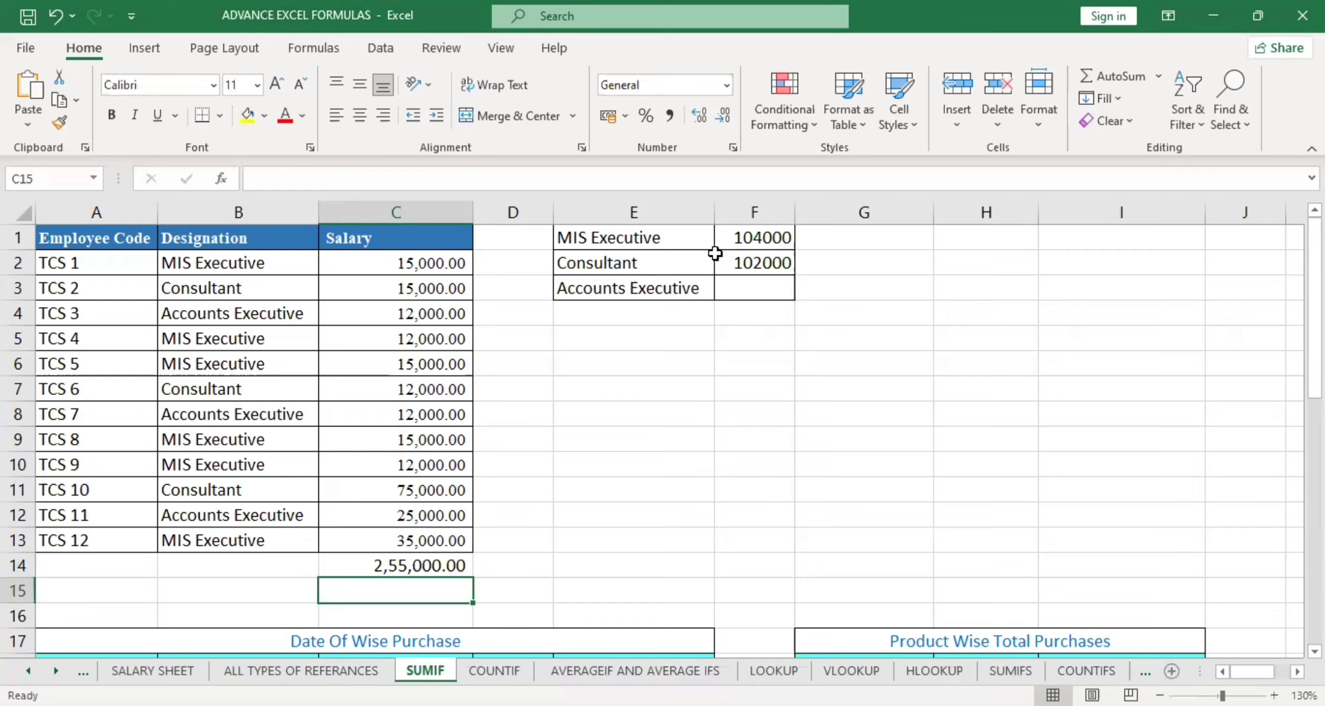
- Clear the designation totals in cells F1:F3
{"action": "left_click_drag", "start_coordinate": [748, 241], "coordinate": [746, 284]}
{"action": "key", "text": "Delete"}
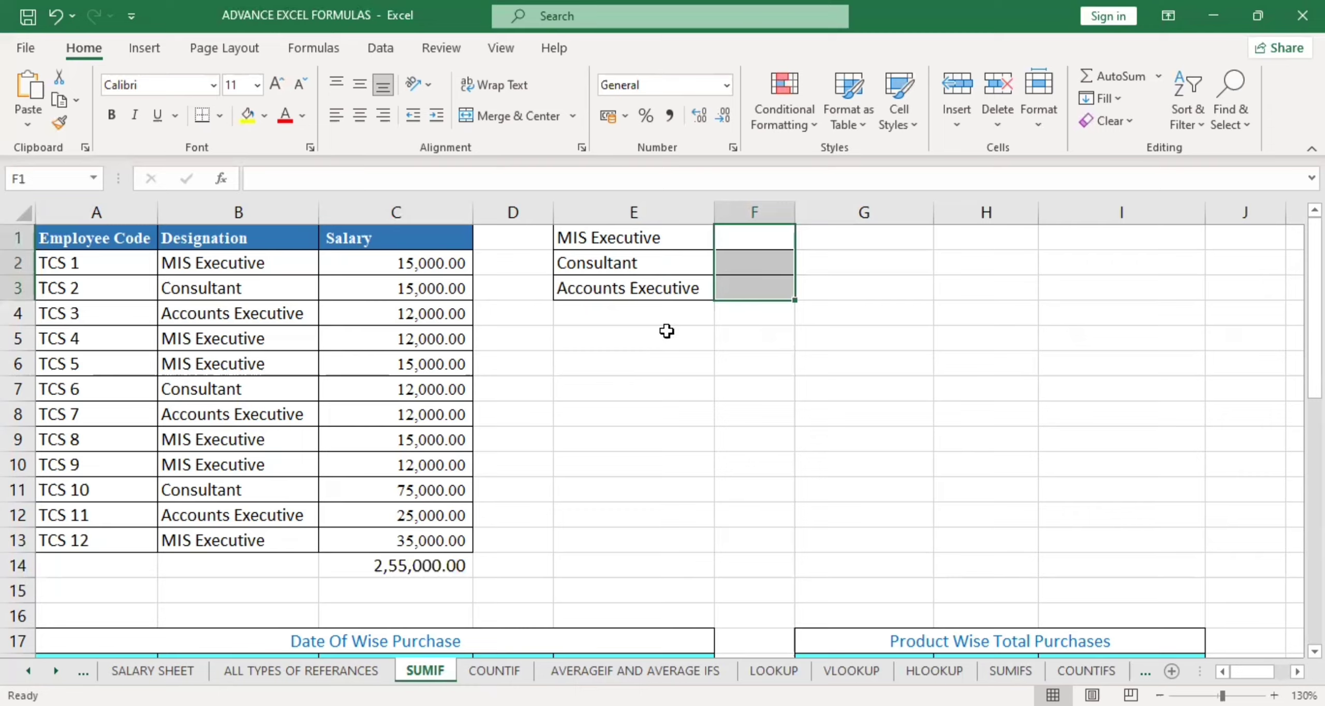
{"action": "left_click", "coordinate": [763, 235]}
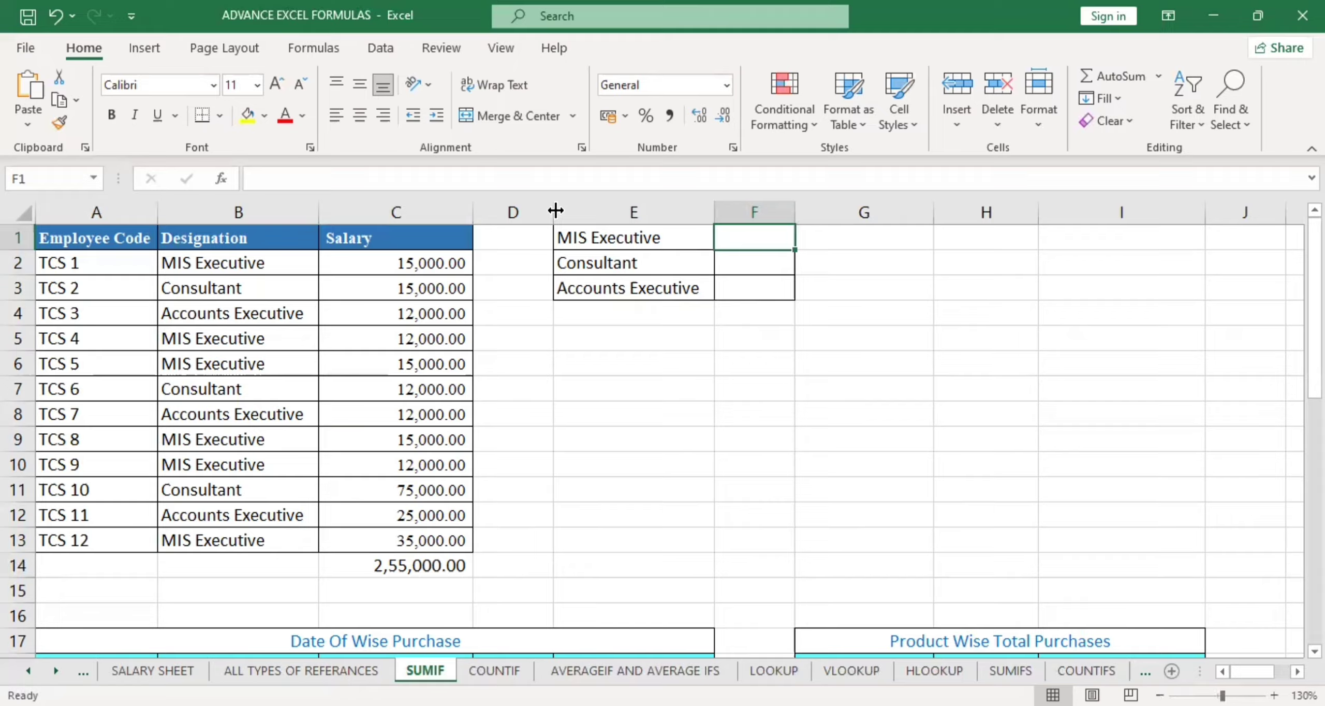
- Review the Designation range B2:B13, the Salary range C2:C13 and the three designation rows with their total cells in E1:F3
{"action": "left_click_drag", "start_coordinate": [238, 259], "coordinate": [246, 541]}
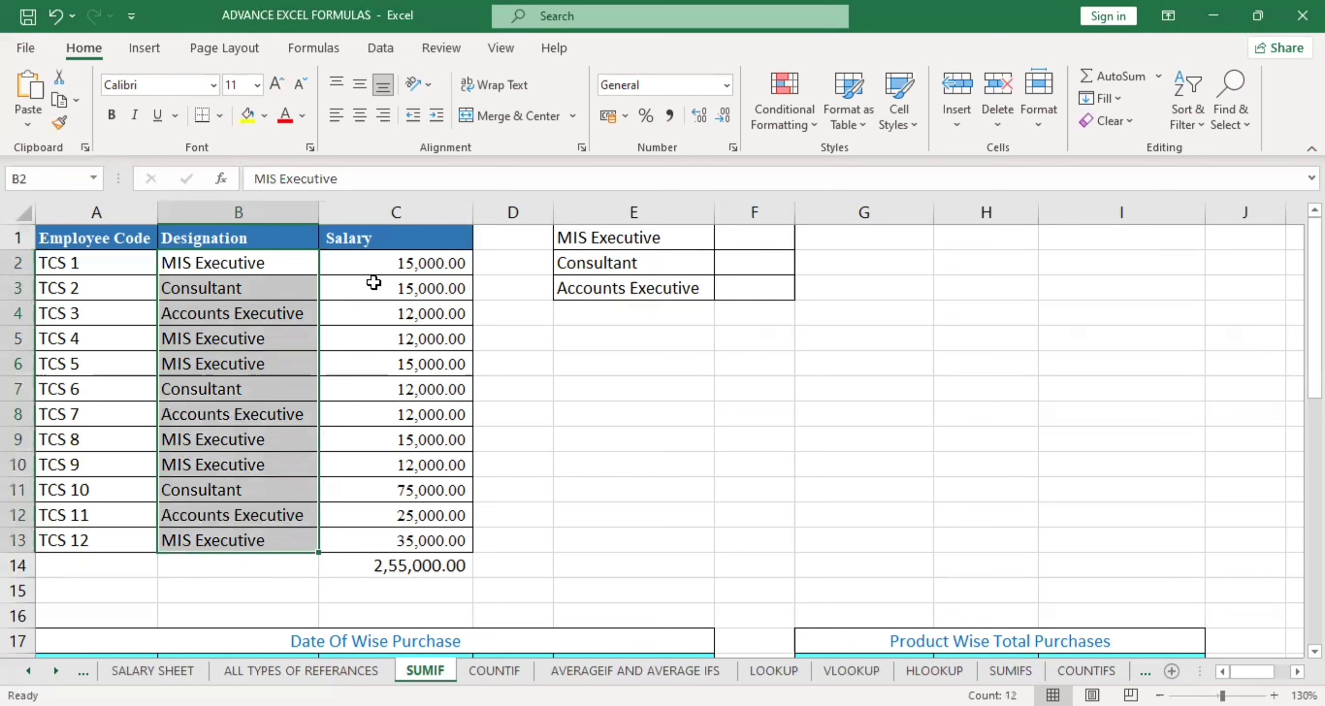
{"action": "left_click_drag", "start_coordinate": [385, 265], "coordinate": [391, 531]}
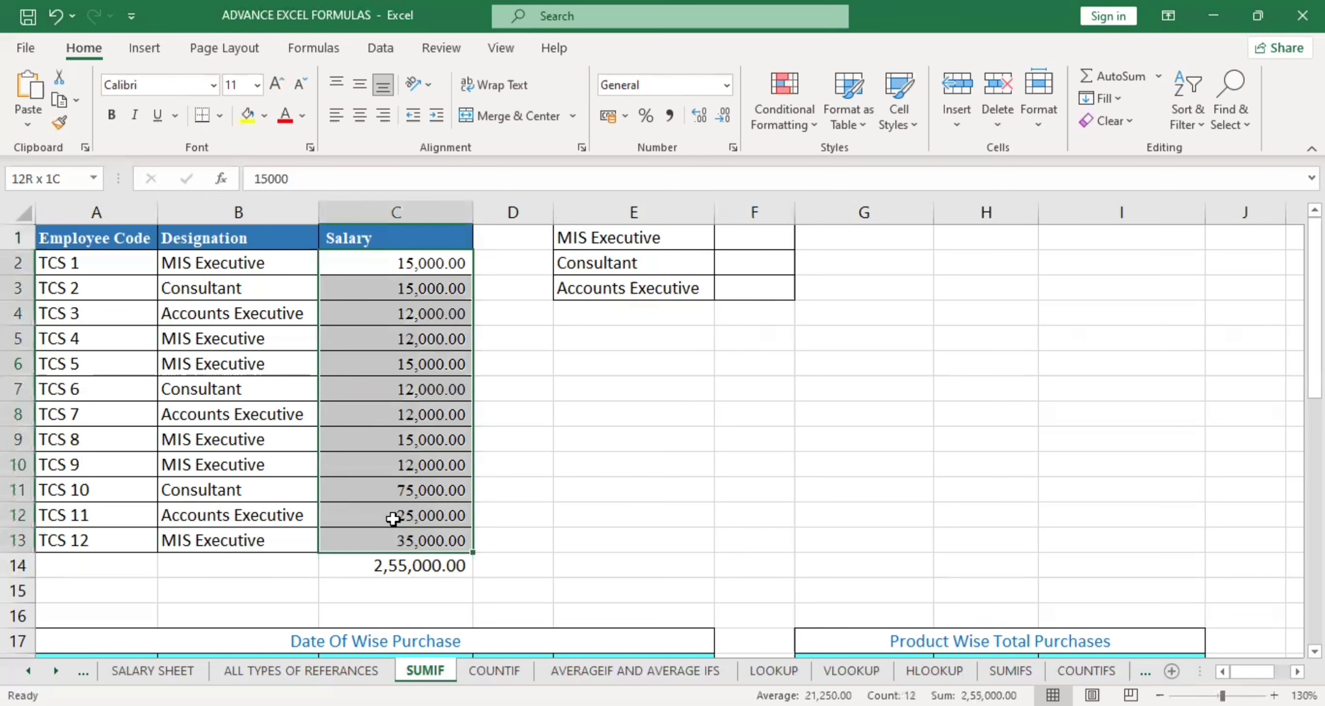
{"action": "left_click_drag", "start_coordinate": [291, 264], "coordinate": [287, 538]}
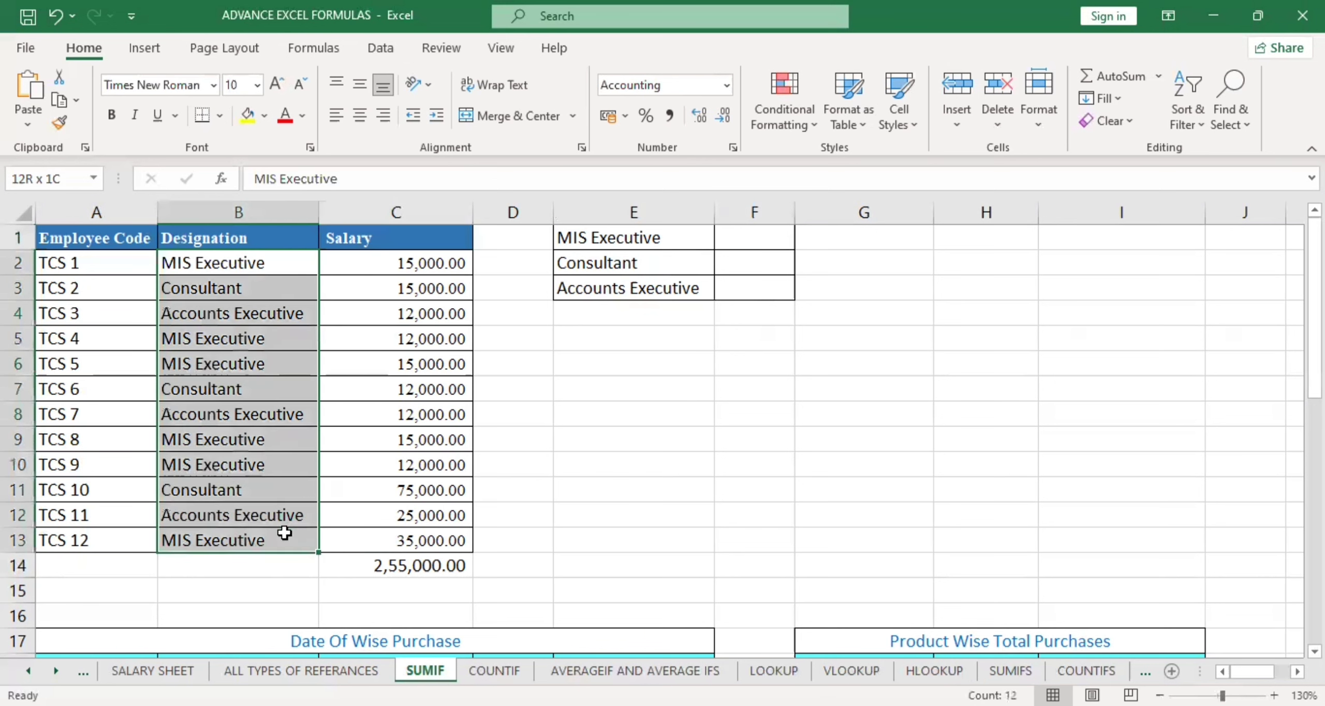
{"action": "left_click_drag", "start_coordinate": [597, 242], "coordinate": [760, 241]}
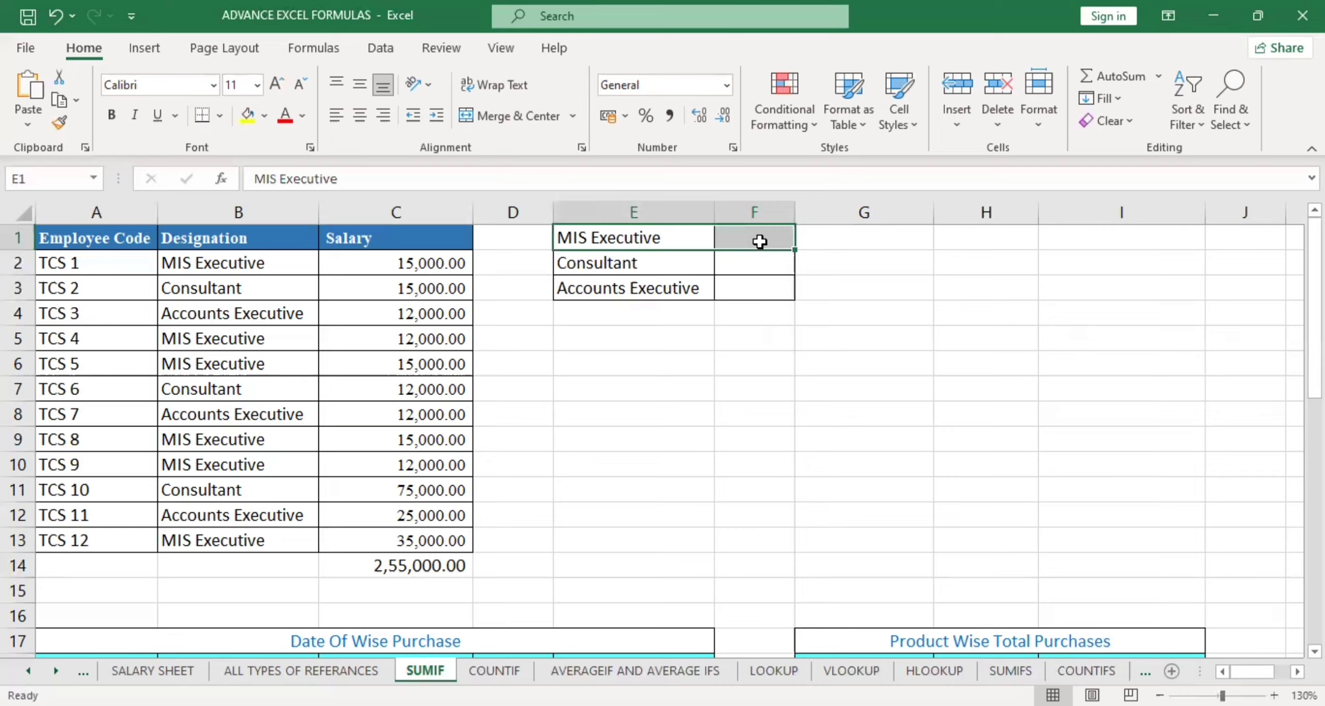
{"action": "left_click_drag", "start_coordinate": [595, 266], "coordinate": [737, 259]}
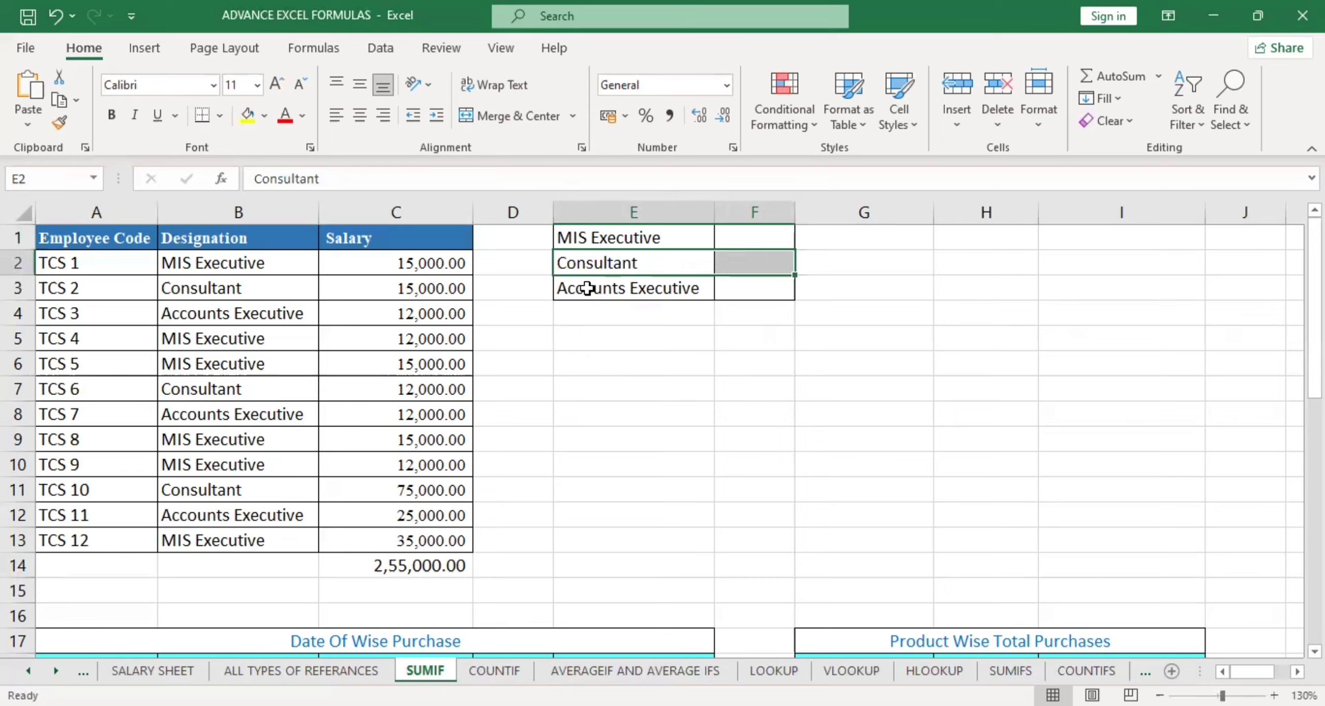
{"action": "left_click_drag", "start_coordinate": [587, 288], "coordinate": [757, 287]}
{"action": "left_click_drag", "start_coordinate": [753, 238], "coordinate": [754, 288]}
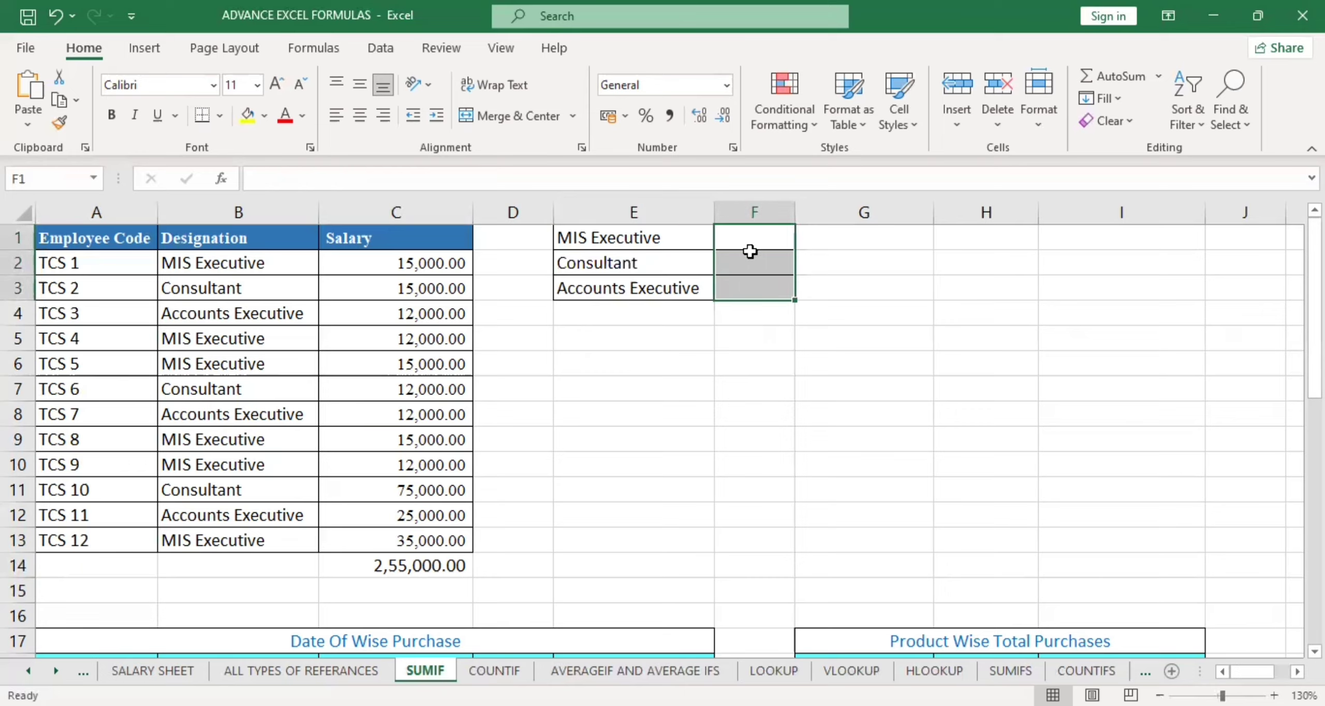
- Start a SUMIF formula in F1 with B2:B13 as the range and E1 as the criteria
{"action": "left_click", "coordinate": [753, 246]}
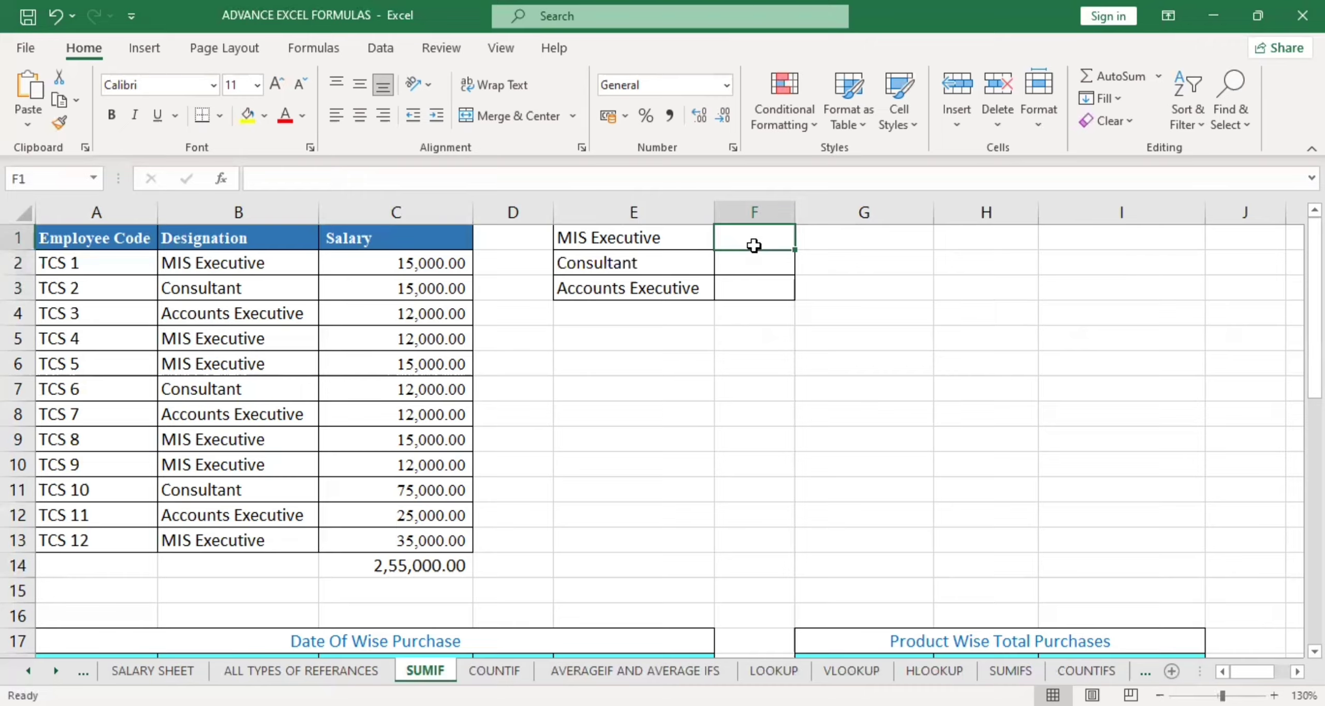
{"action": "type", "text": "=s"}
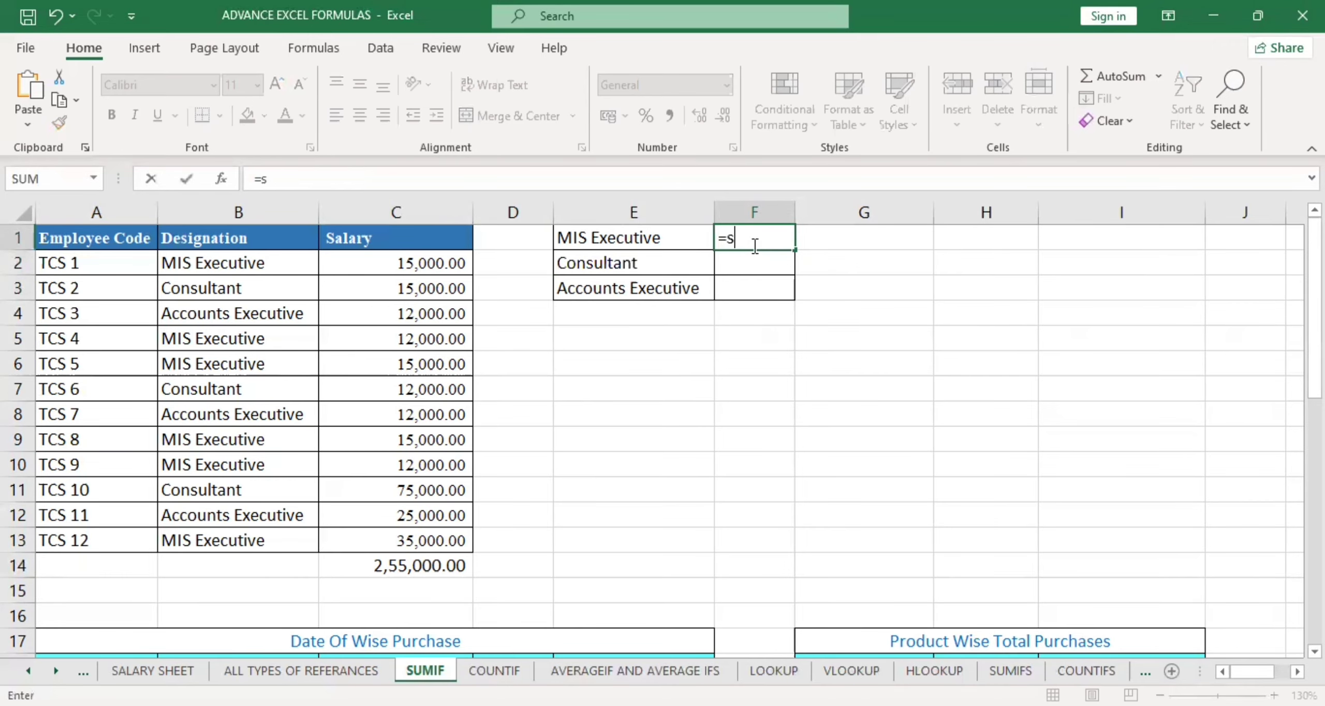
{"action": "type", "text": "umif"}
{"action": "key", "text": "Tab"}
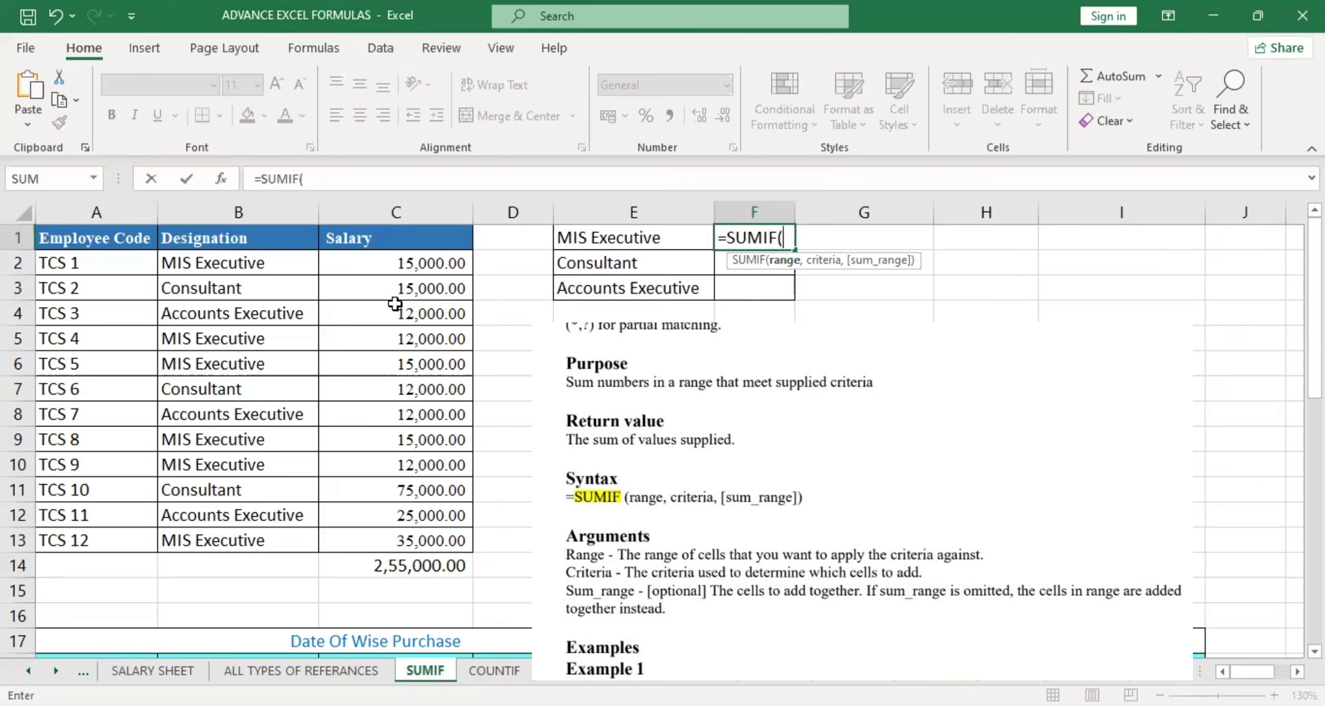
{"action": "left_click_drag", "start_coordinate": [246, 261], "coordinate": [251, 528]}
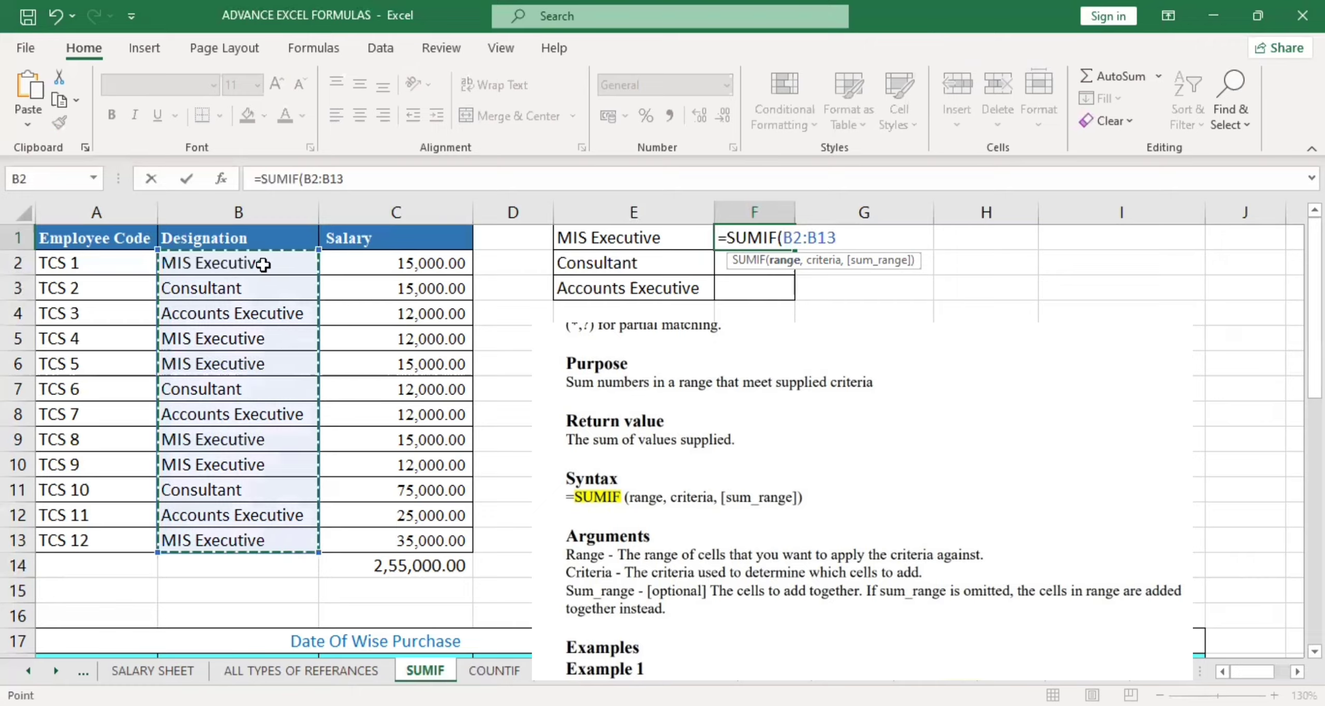
{"action": "left_click_drag", "start_coordinate": [263, 264], "coordinate": [265, 533]}
{"action": "left_click_drag", "start_coordinate": [264, 263], "coordinate": [269, 266]}
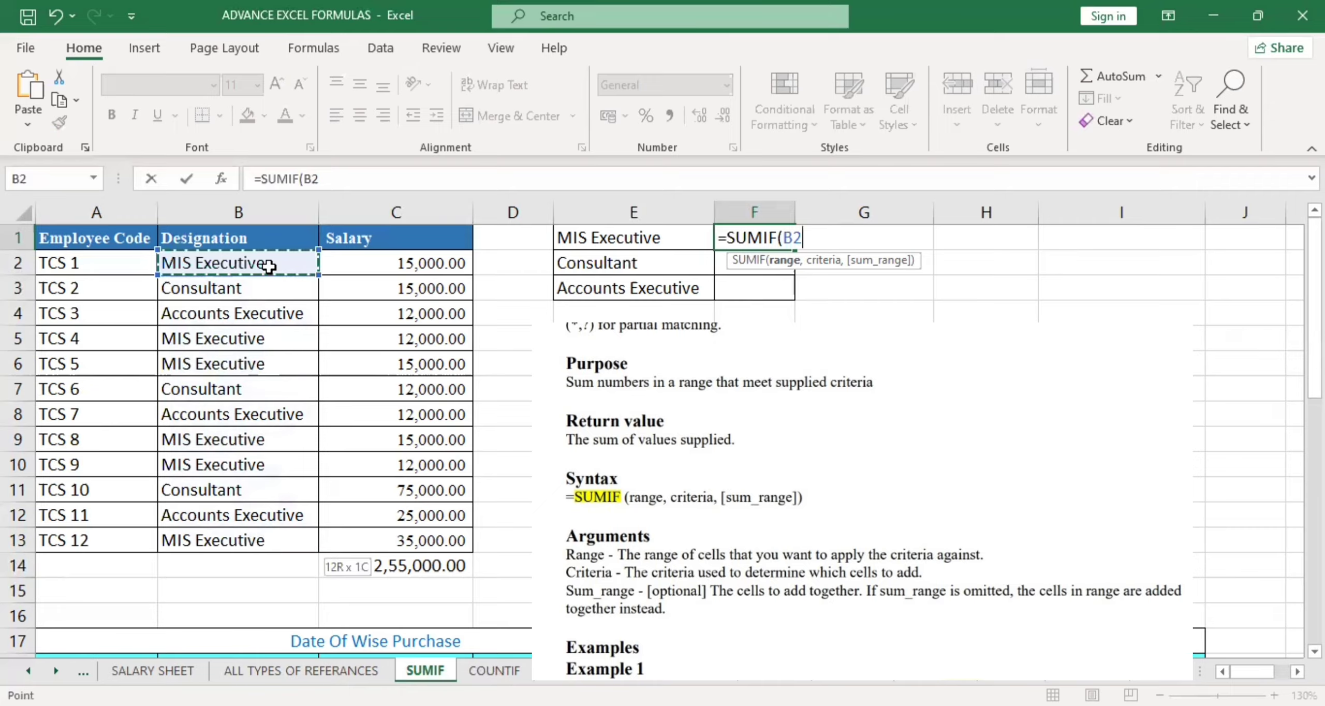
{"action": "key", "text": "ctrl+shift+Down"}
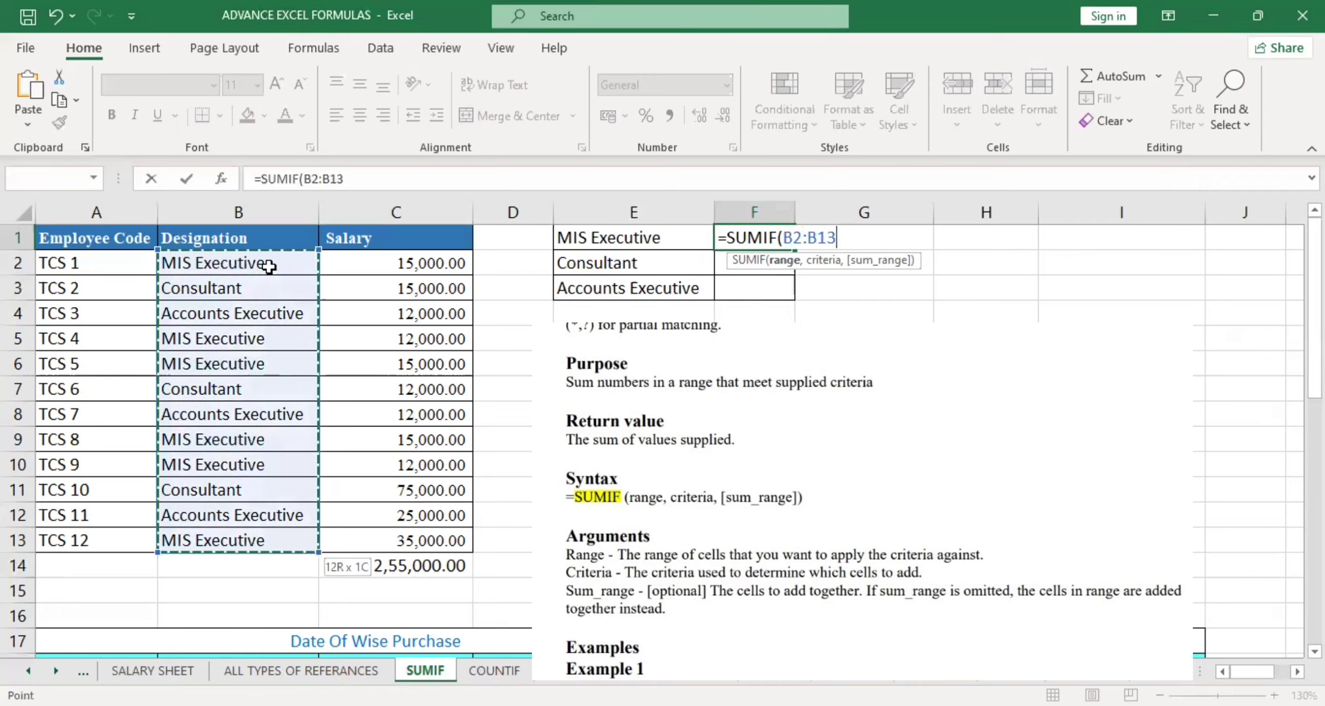
{"action": "type", "text": ","}
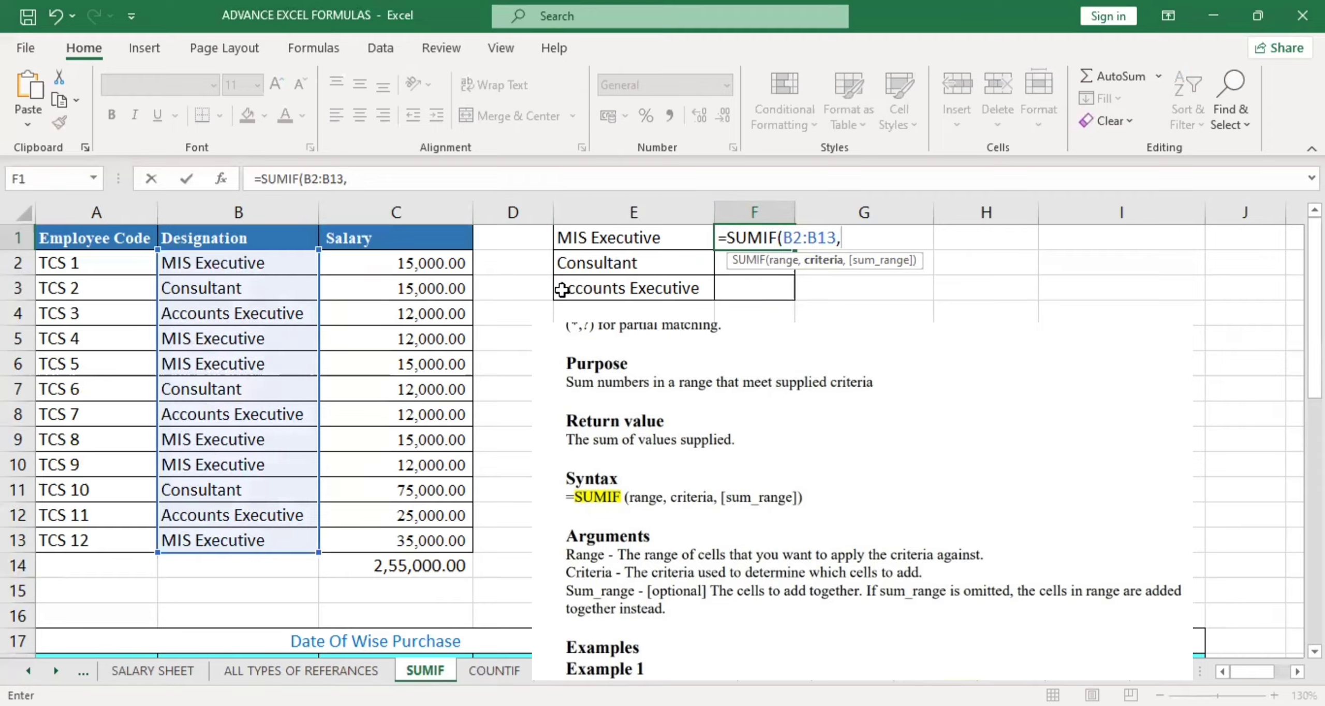
{"action": "left_click", "coordinate": [611, 239]}
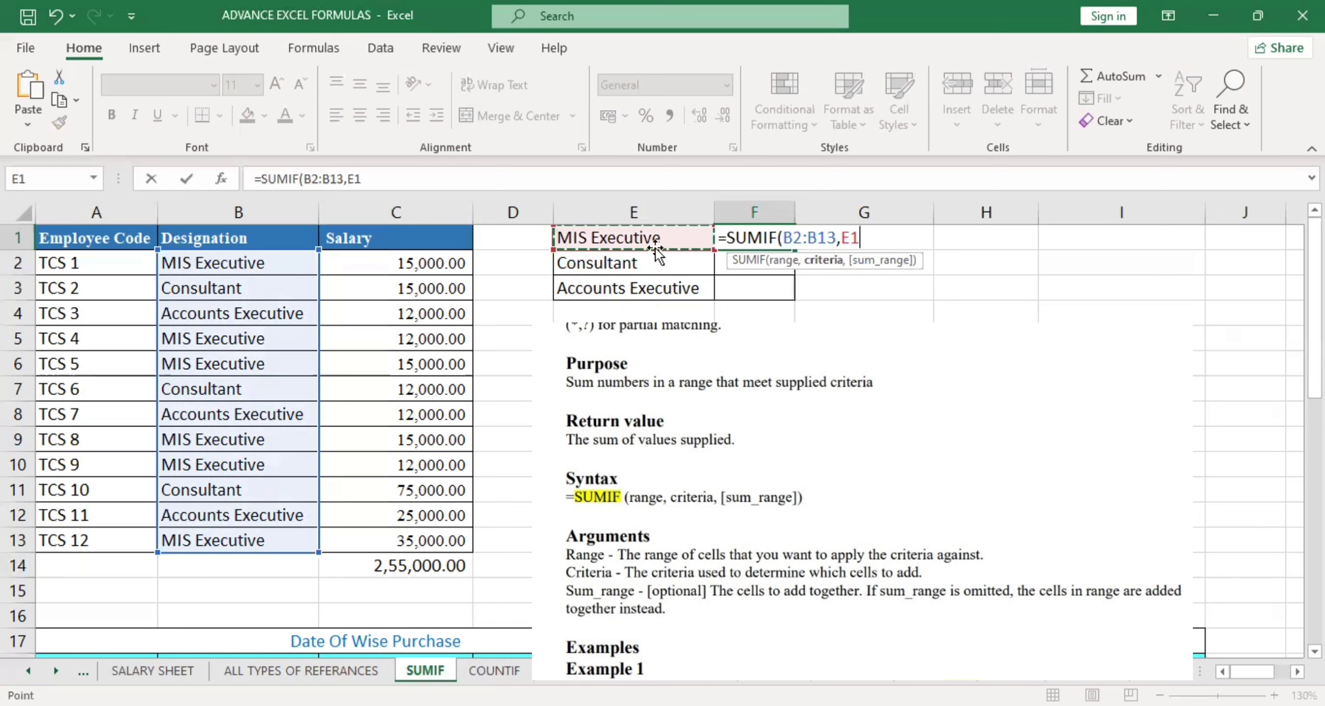
- Replace the E1 criteria in the F1 SUMIF formula with the literal text "mis executive"
{"action": "left_click", "coordinate": [850, 238]}
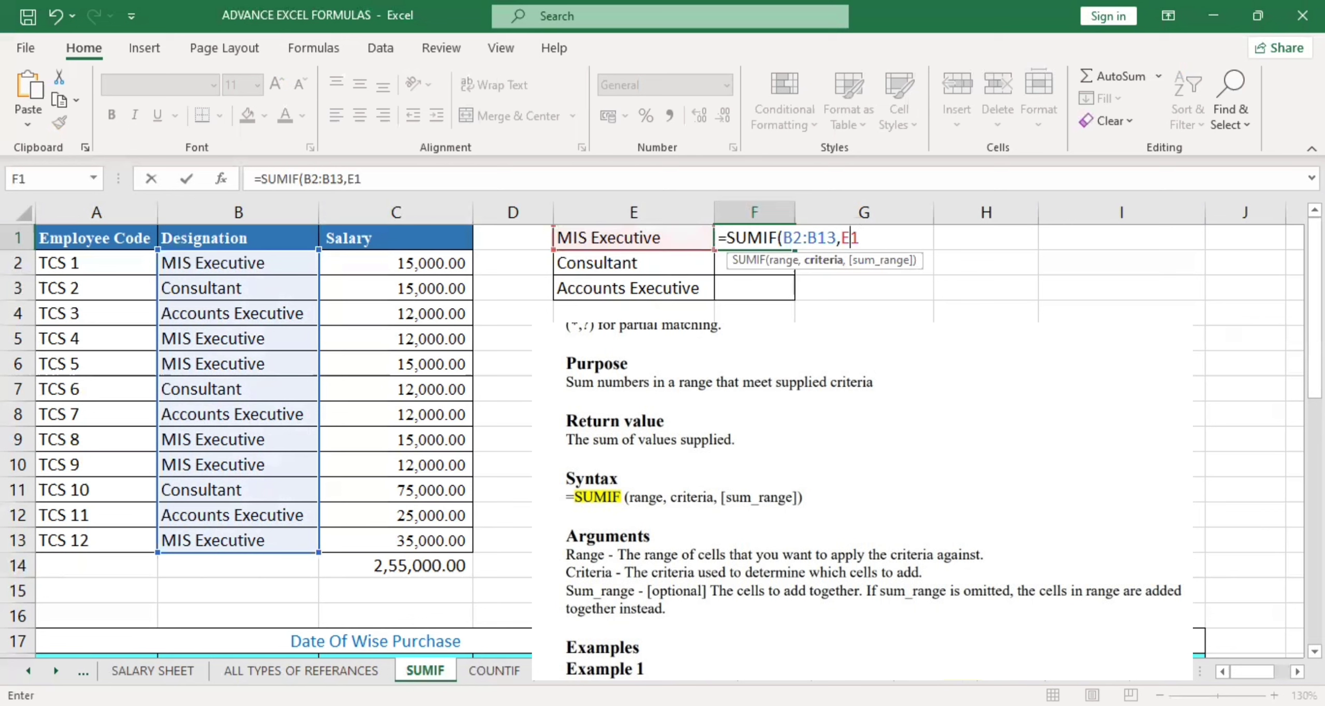
{"action": "key", "text": "BackSpace"}
{"action": "key", "text": "Delete"}
{"action": "type", "text": "\""}
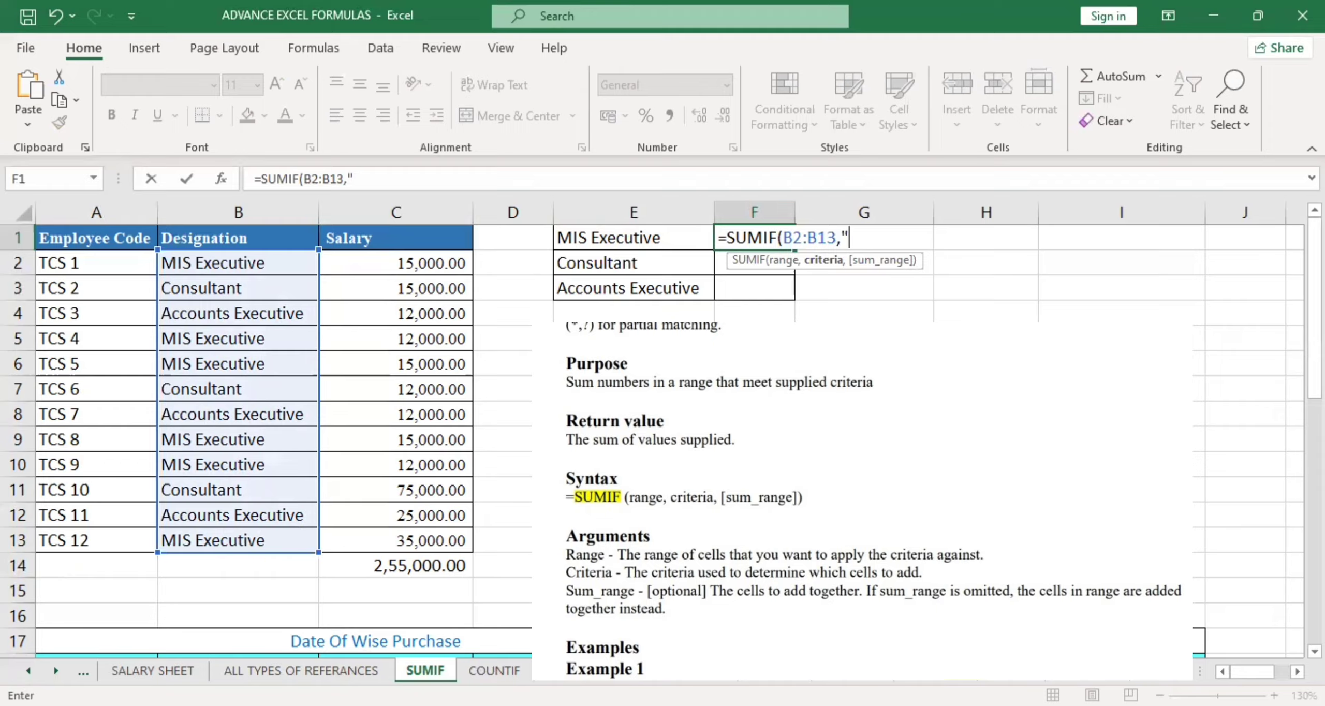
{"action": "type", "text": "mis exe"}
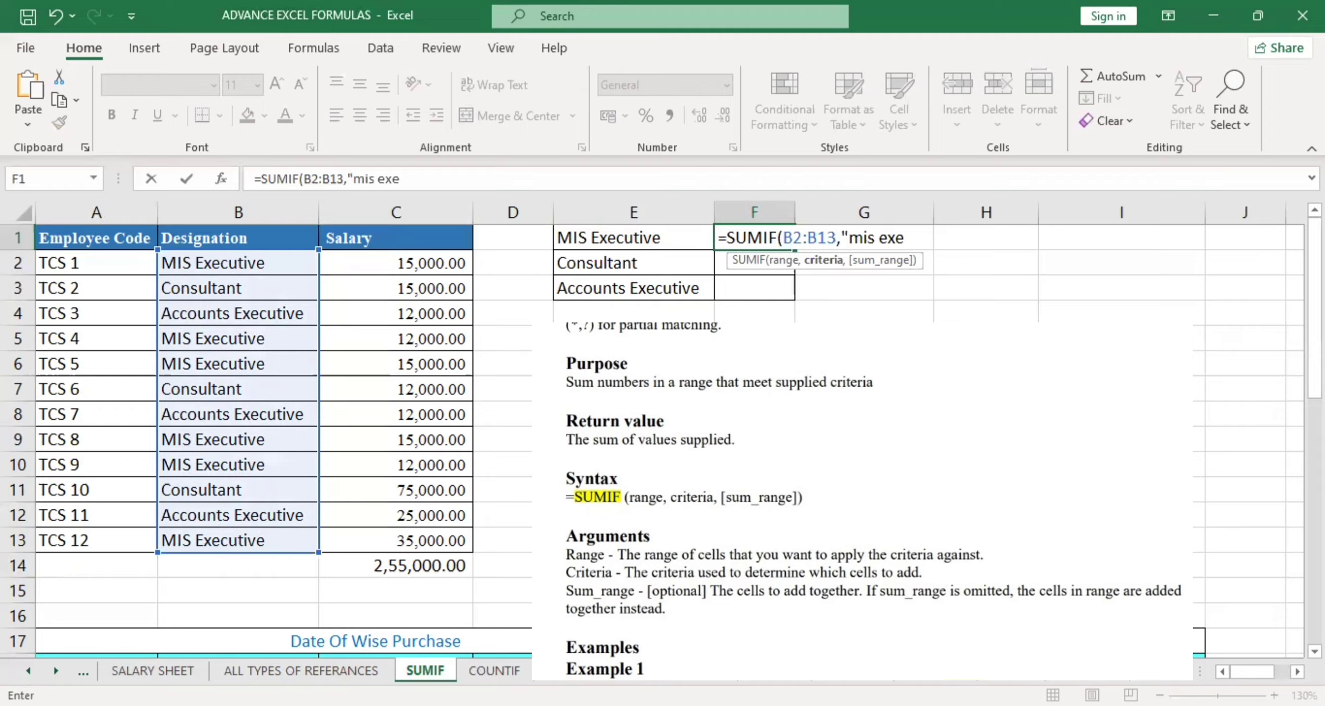
{"action": "type", "text": "cutive\""}
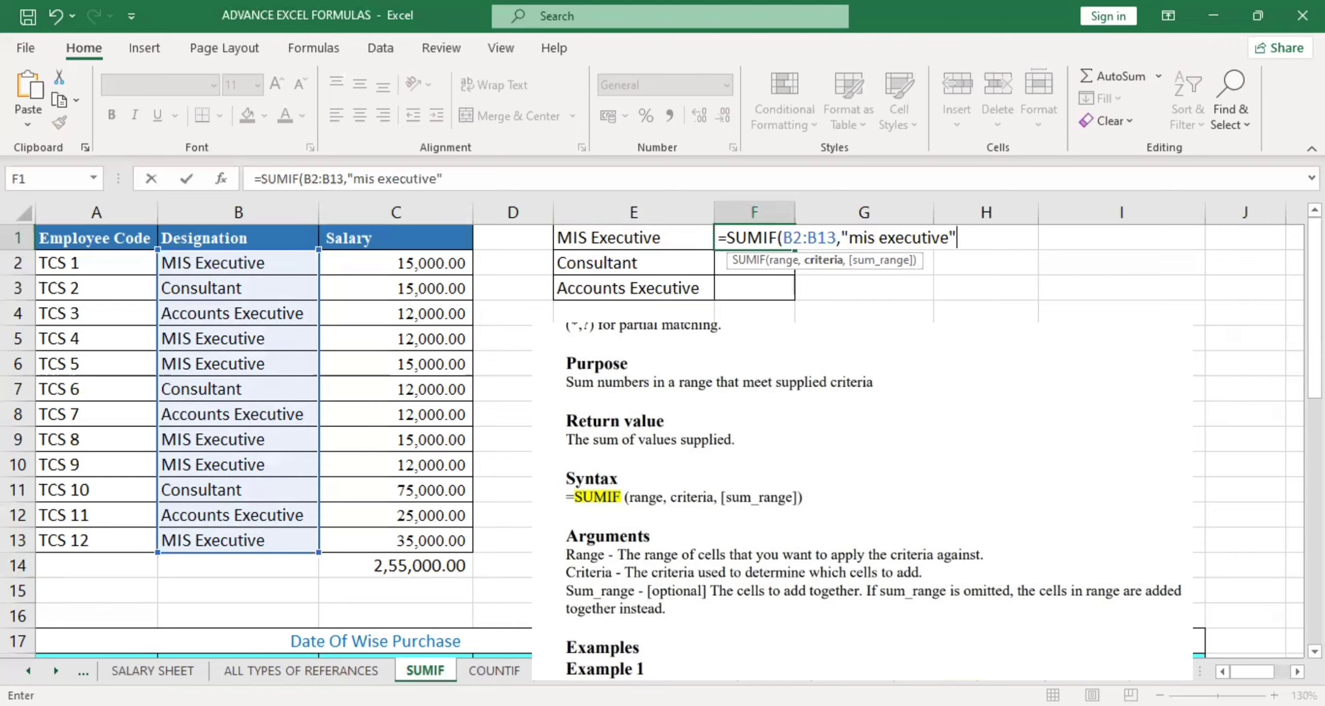
- Remove the literal text criteria from the SUMIF formula and reference cell E1 again
{"action": "key", "text": "BackSpace"}
{"action": "key", "text": "Left"}
{"action": "key", "text": "BackSpace"}
{"action": "key", "text": "BackSpace"}
{"action": "key", "text": "BackSpace"}
{"action": "key", "text": "BackSpace"}
{"action": "key", "text": "BackSpace"}
{"action": "key", "text": "BackSpace"}
{"action": "key", "text": "BackSpace"}
{"action": "key", "text": "BackSpace"}
{"action": "key", "text": "BackSpace"}
{"action": "key", "text": "BackSpace"}
{"action": "key", "text": "BackSpace"}
{"action": "key", "text": "BackSpace"}
{"action": "key", "text": "BackSpace"}
{"action": "key", "text": "BackSpace"}
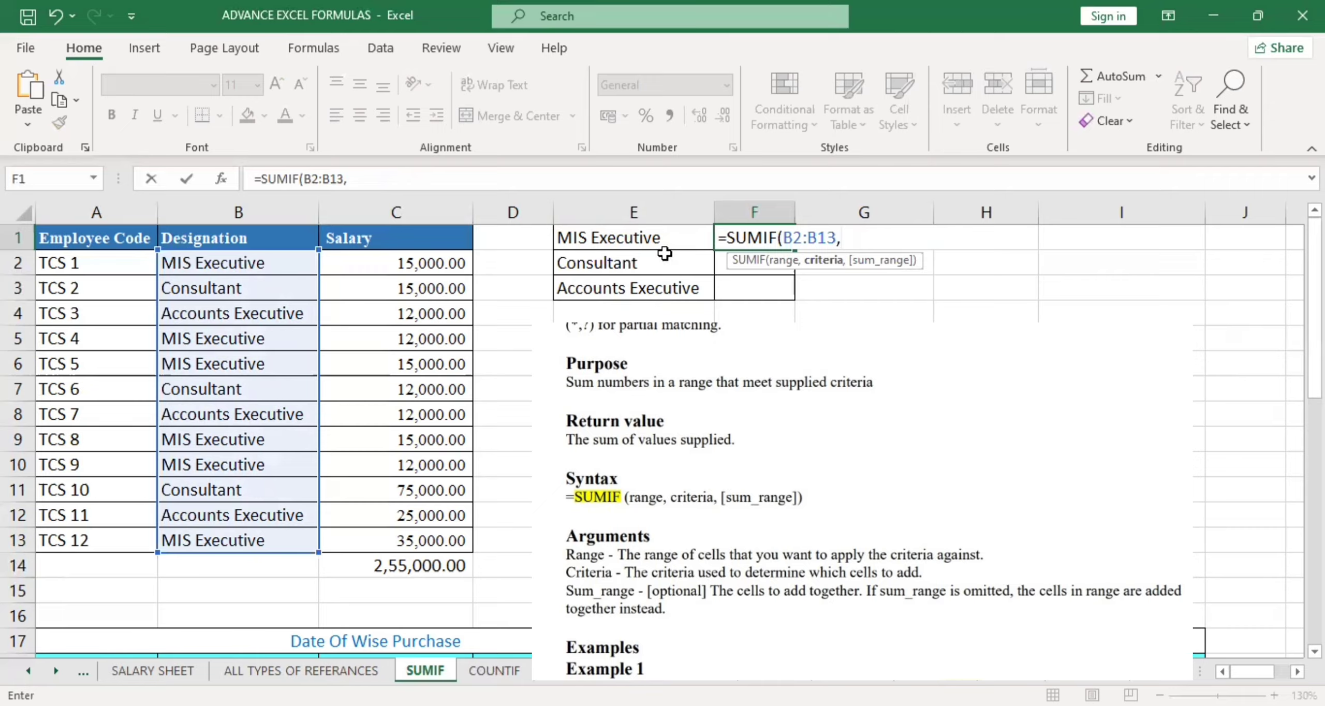
{"action": "left_click", "coordinate": [670, 236]}
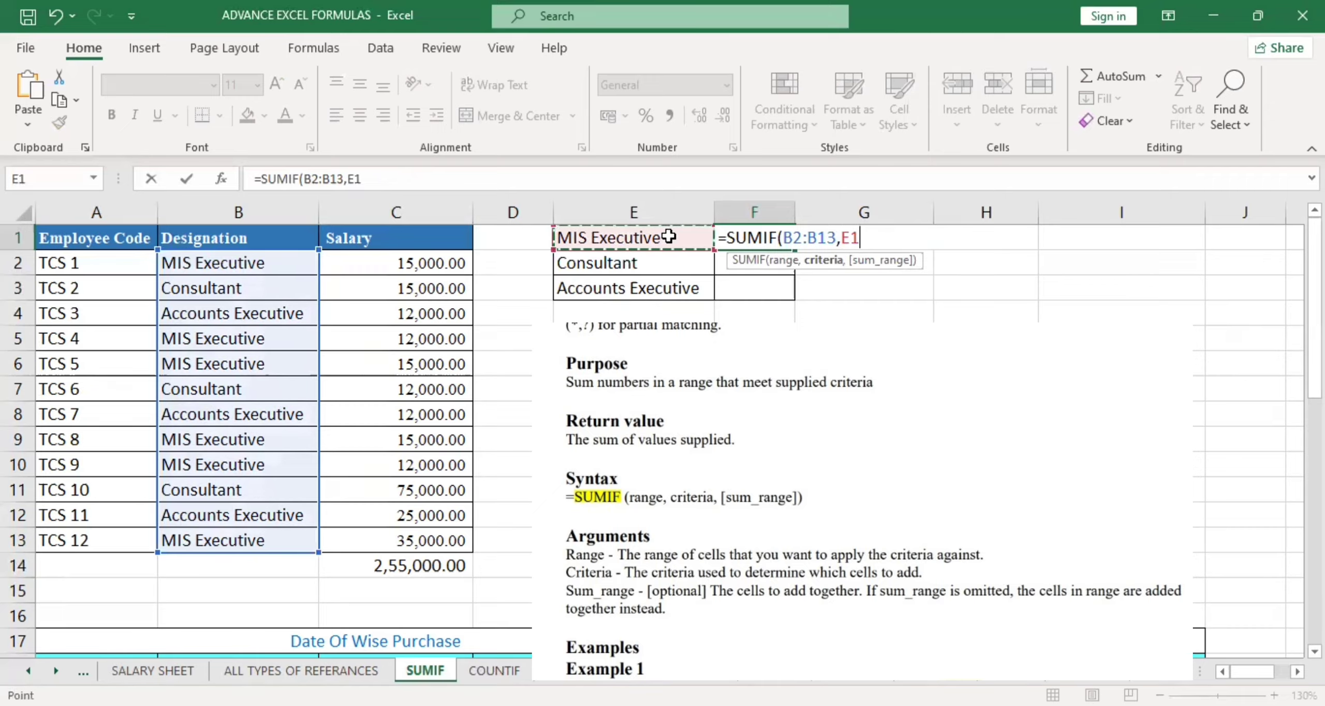
- Complete the F1 SUMIF formula with C2:C13 as the sum range and check its arguments
{"action": "type", "text": ","}
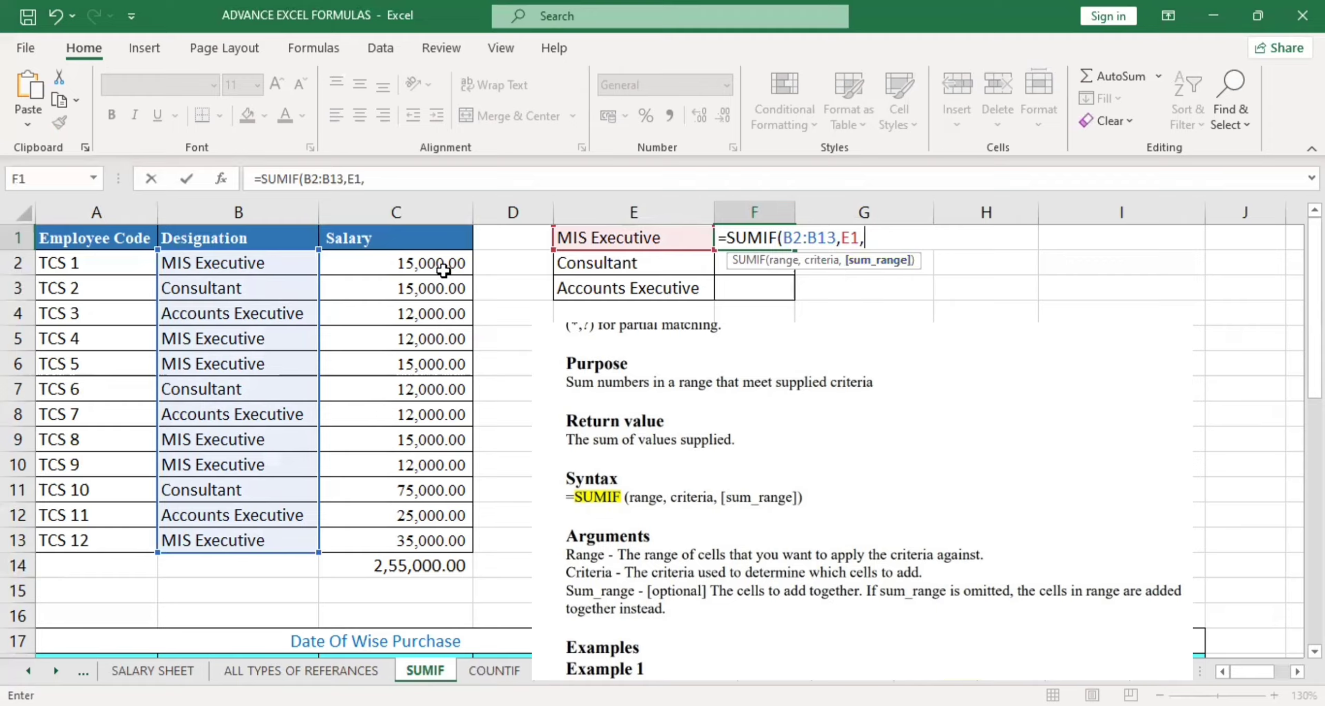
{"action": "left_click_drag", "start_coordinate": [443, 270], "coordinate": [439, 536]}
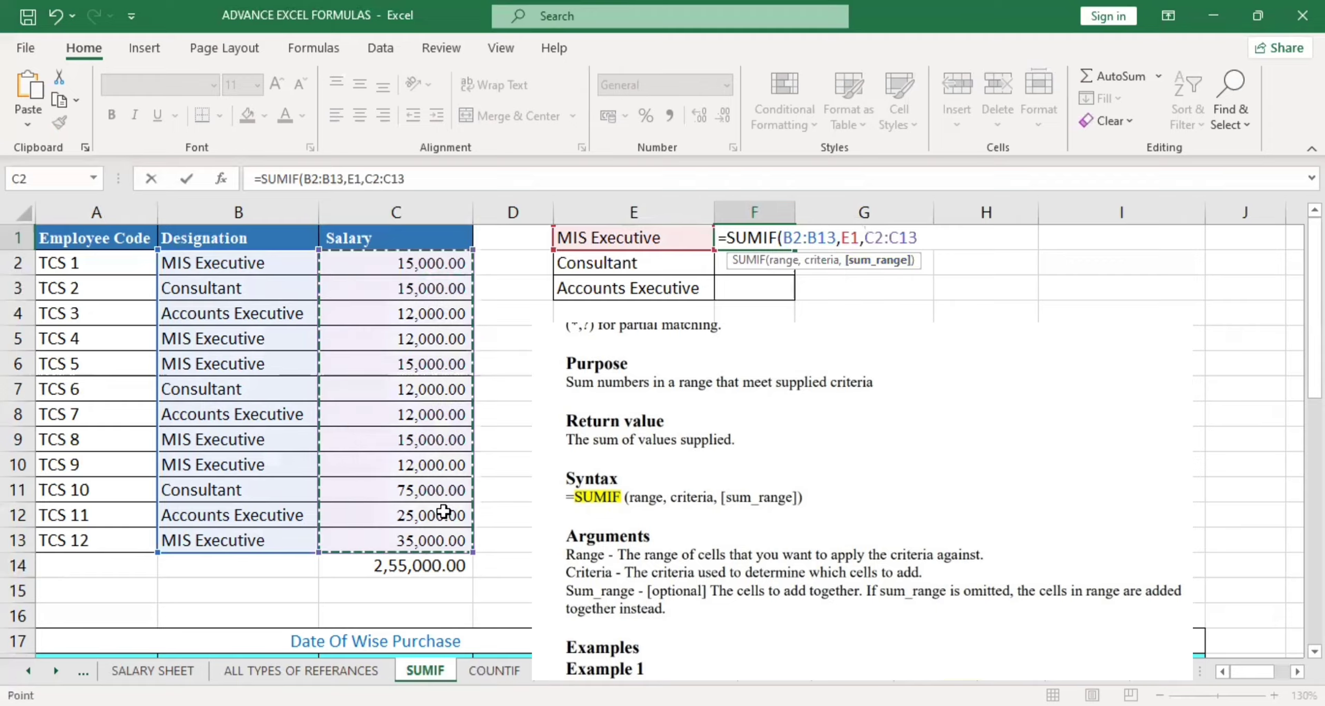
{"action": "left_click", "coordinate": [782, 262]}
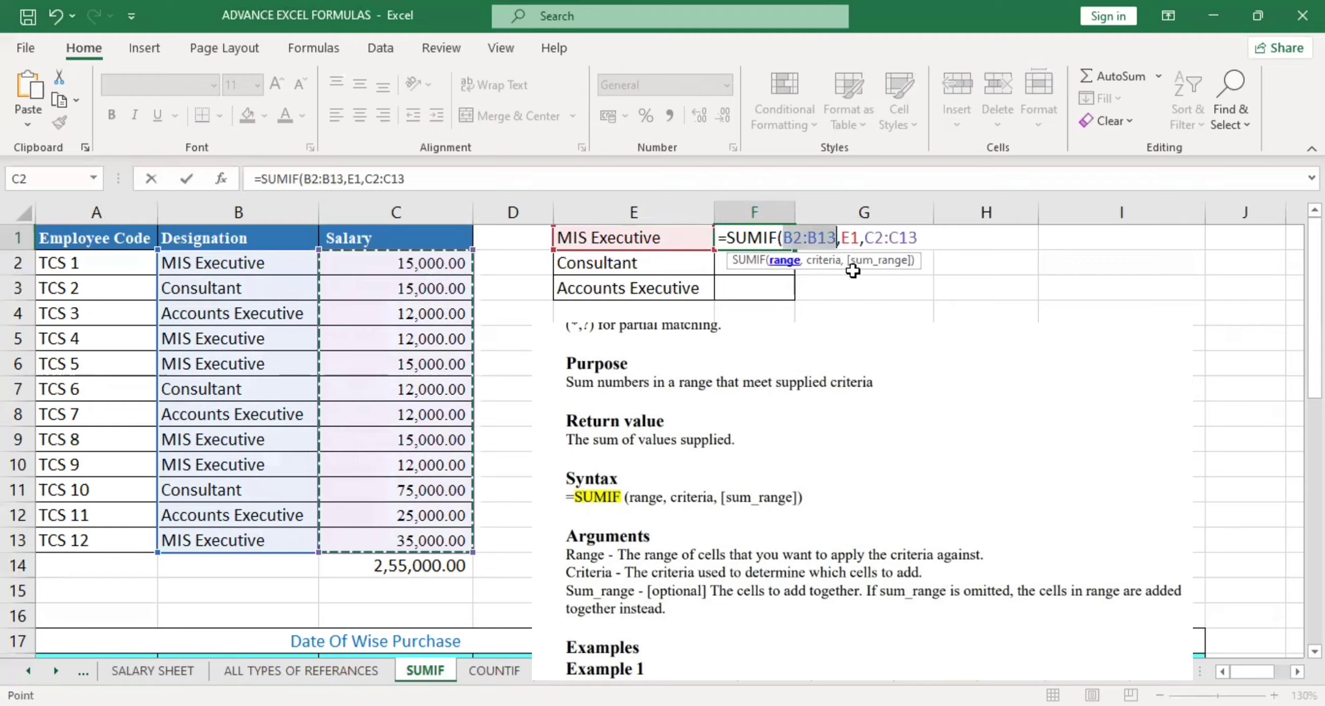
{"action": "left_click", "coordinate": [861, 263]}
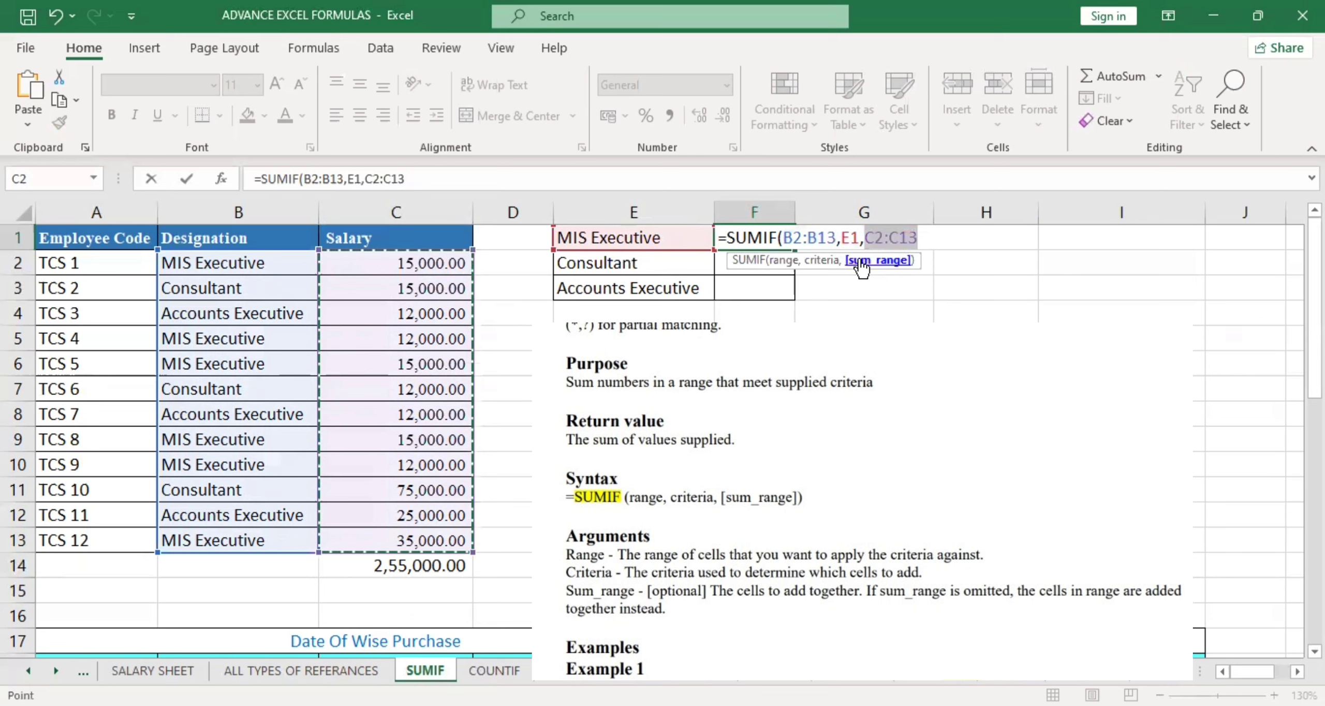
{"action": "key", "text": "Return"}
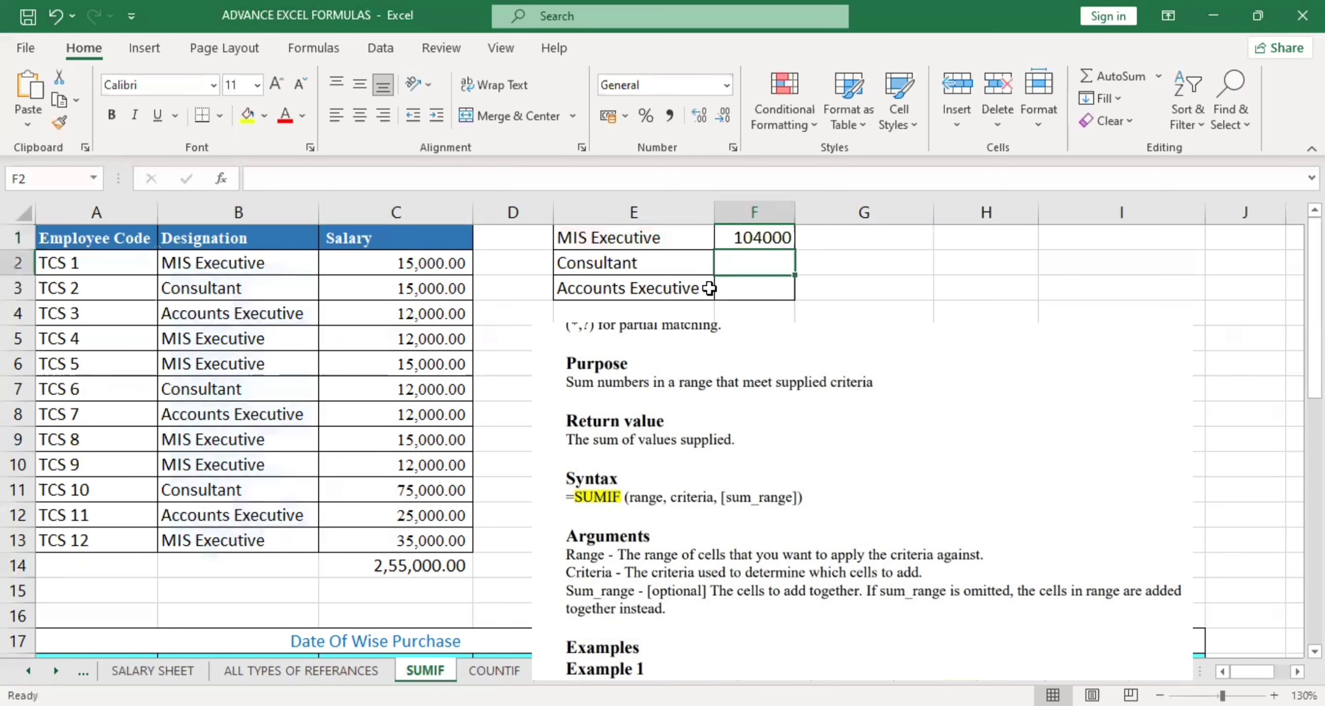
{"action": "double_click", "coordinate": [765, 239]}
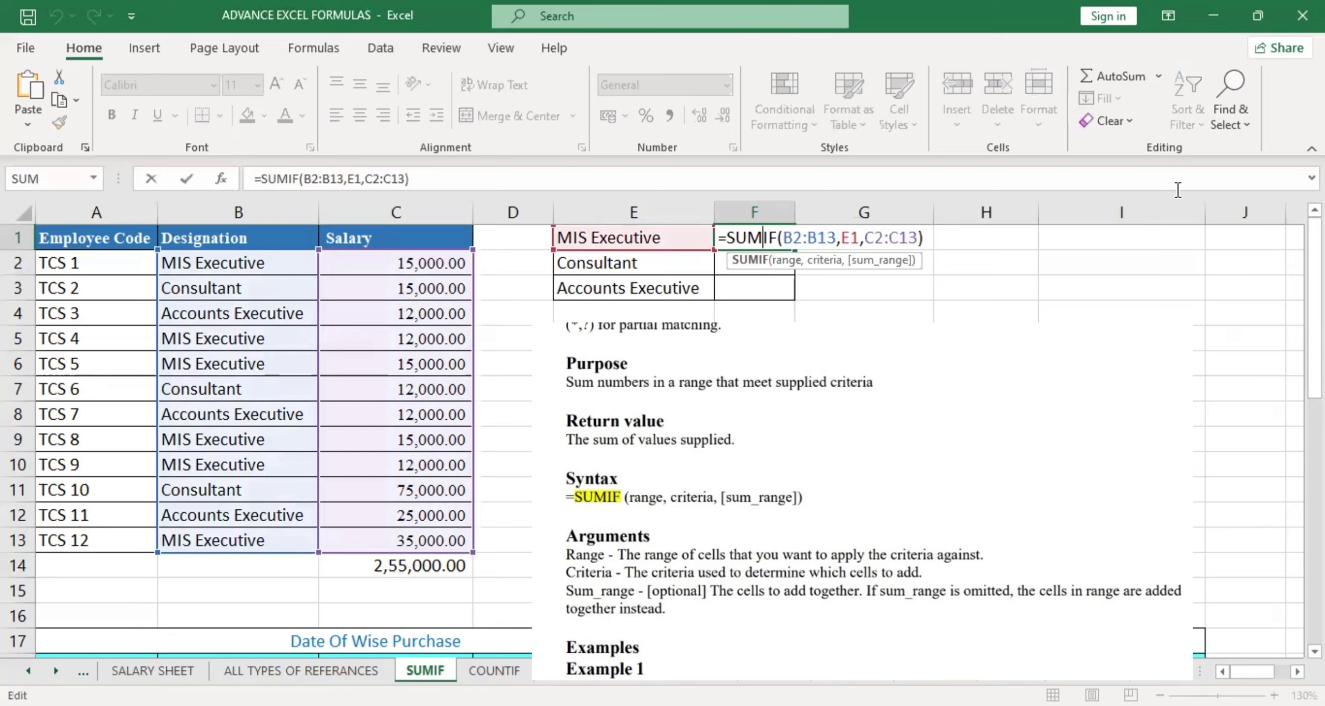
{"action": "key", "text": "Return"}
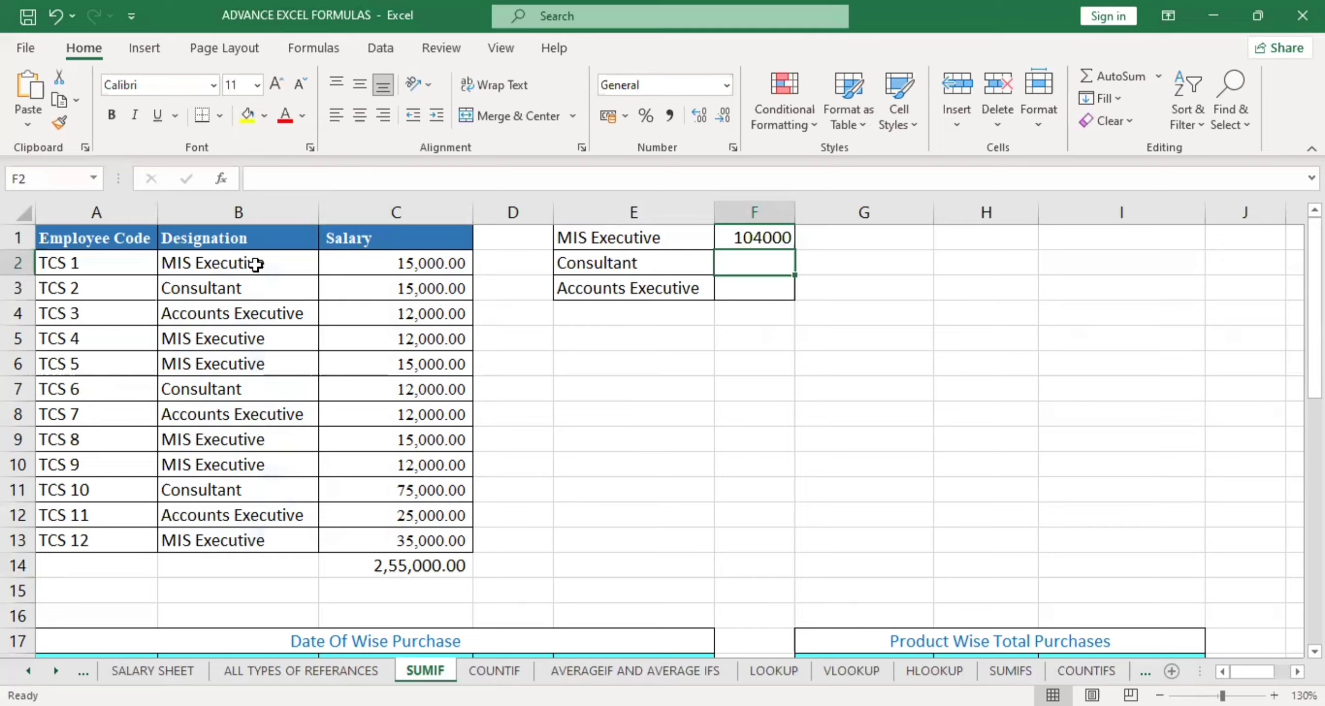
- Select all MIS Executive entries in the Designation column together and check their count, including the status bar's display options
{"action": "left_click", "coordinate": [208, 262]}
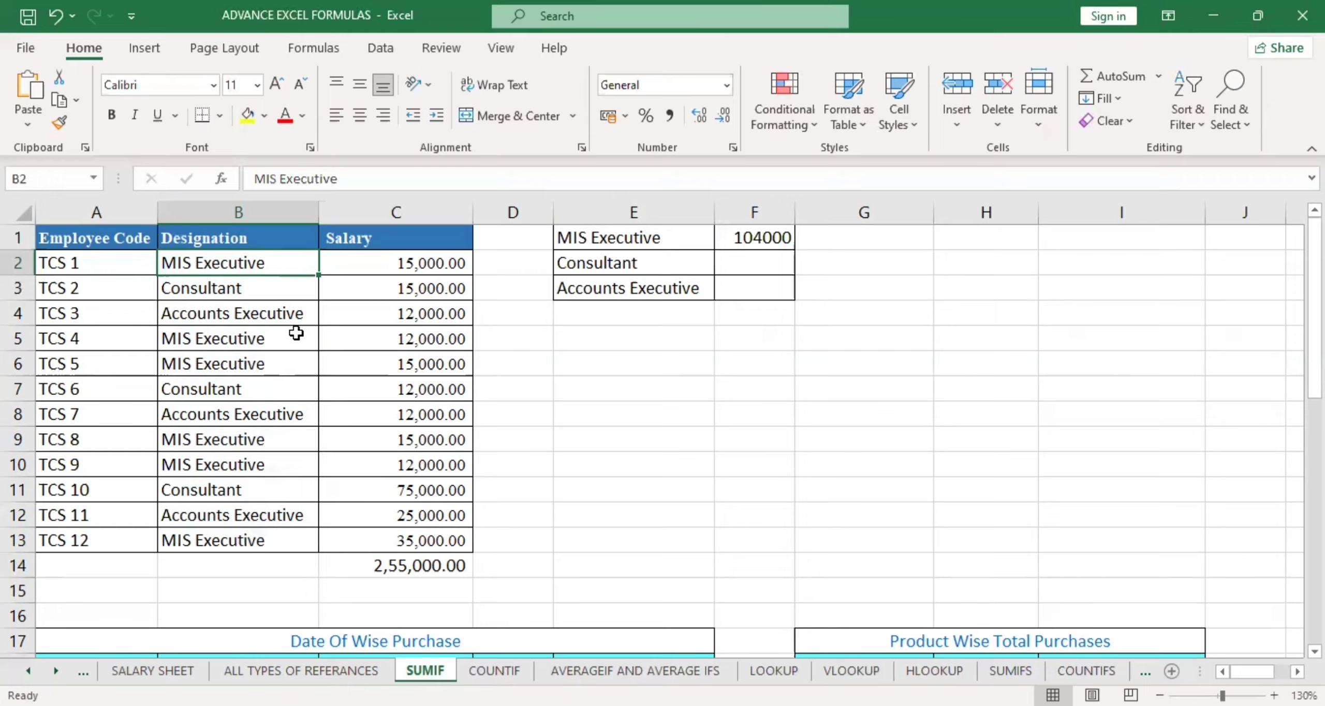
{"action": "left_click", "coordinate": [236, 331], "text": "ctrl"}
{"action": "left_click", "coordinate": [224, 362], "text": "ctrl"}
{"action": "left_click", "coordinate": [225, 439], "text": "ctrl"}
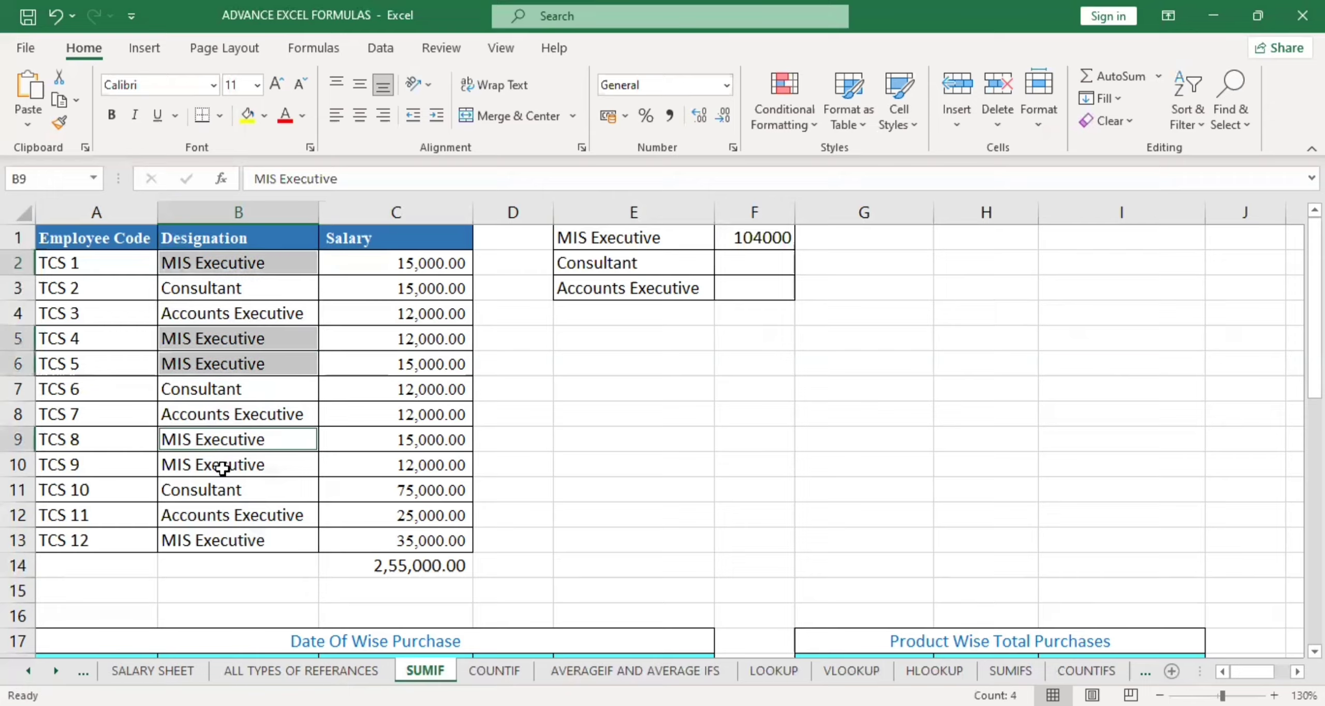
{"action": "left_click", "coordinate": [224, 463], "text": "ctrl"}
{"action": "left_click", "coordinate": [224, 539], "text": "ctrl"}
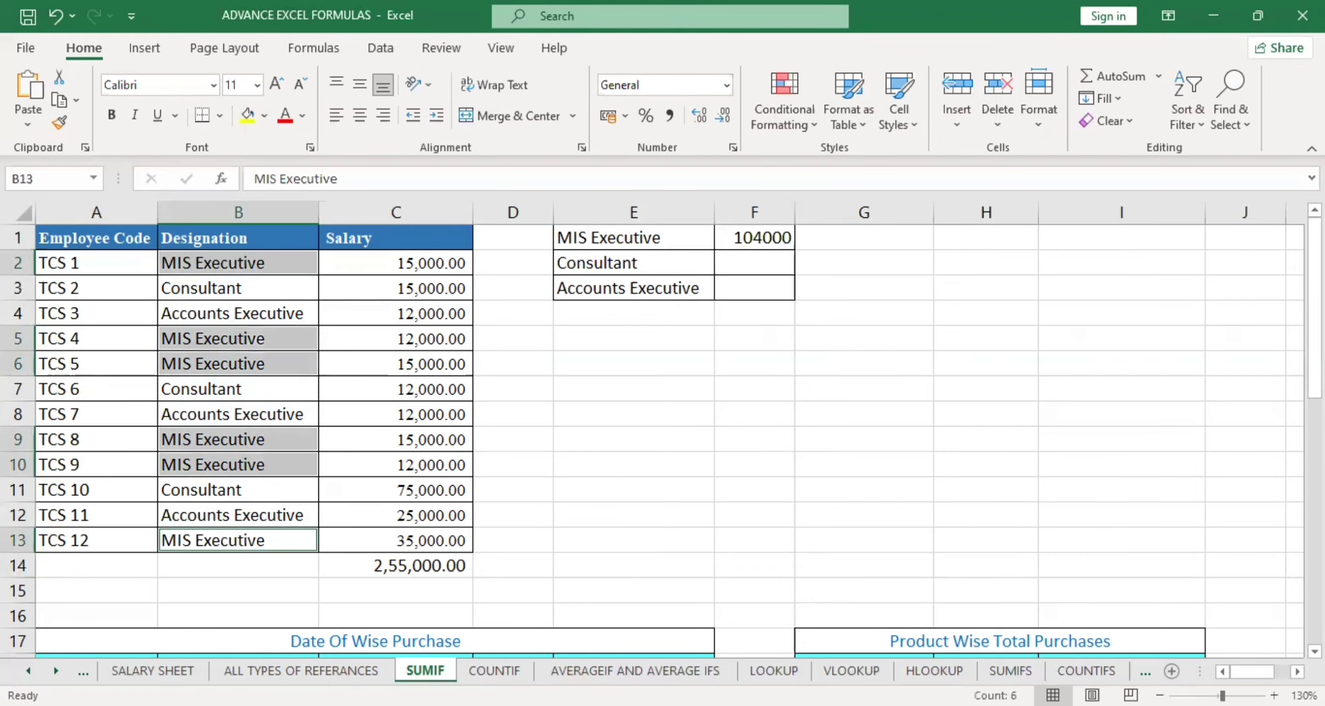
{"action": "right_click", "coordinate": [933, 695]}
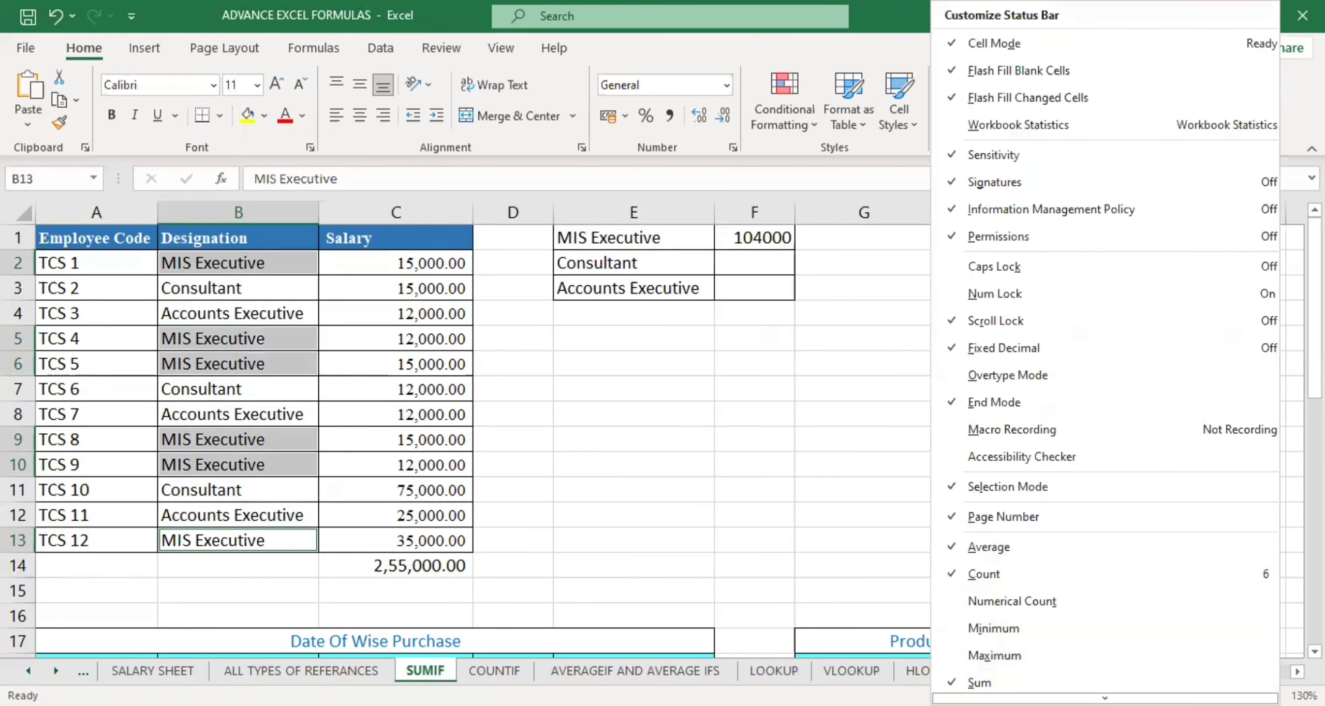
- Select the salaries of all MIS Executive rows together and compare their sum with the SUMIF result in F1
{"action": "left_click", "coordinate": [386, 266]}
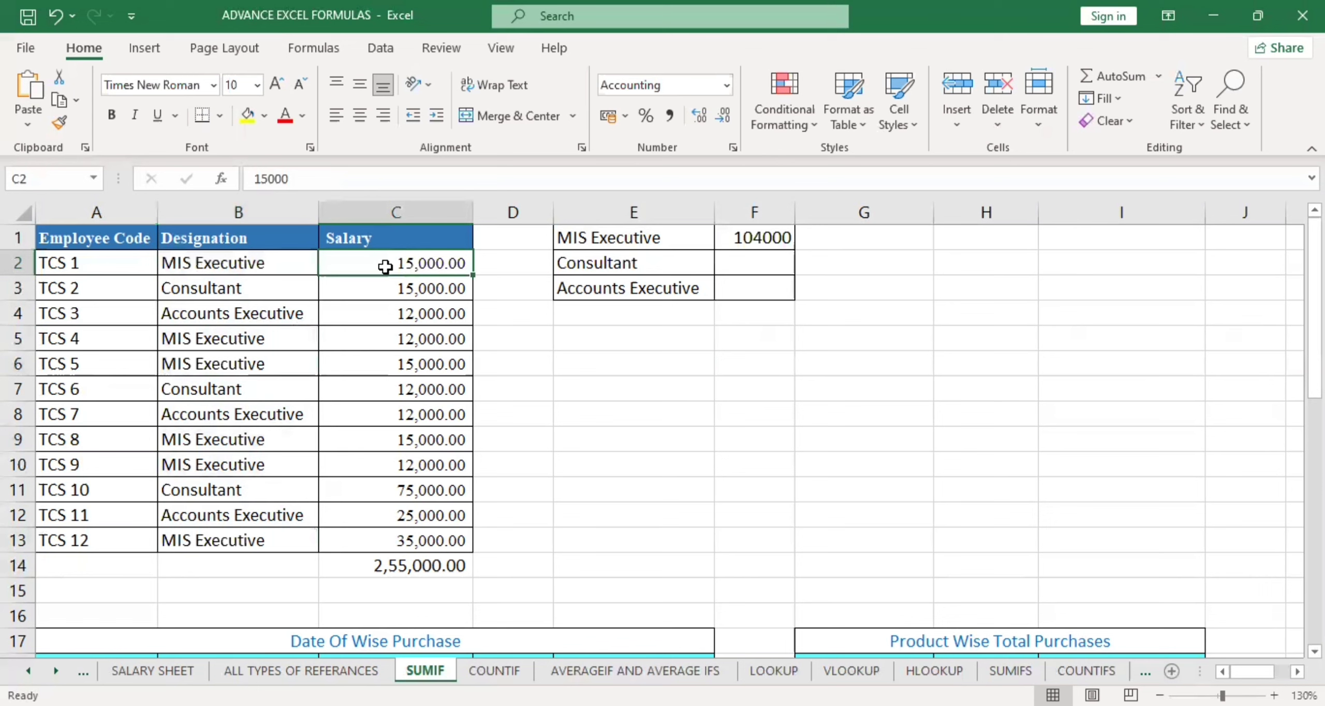
{"action": "left_click", "coordinate": [374, 356], "text": "ctrl"}
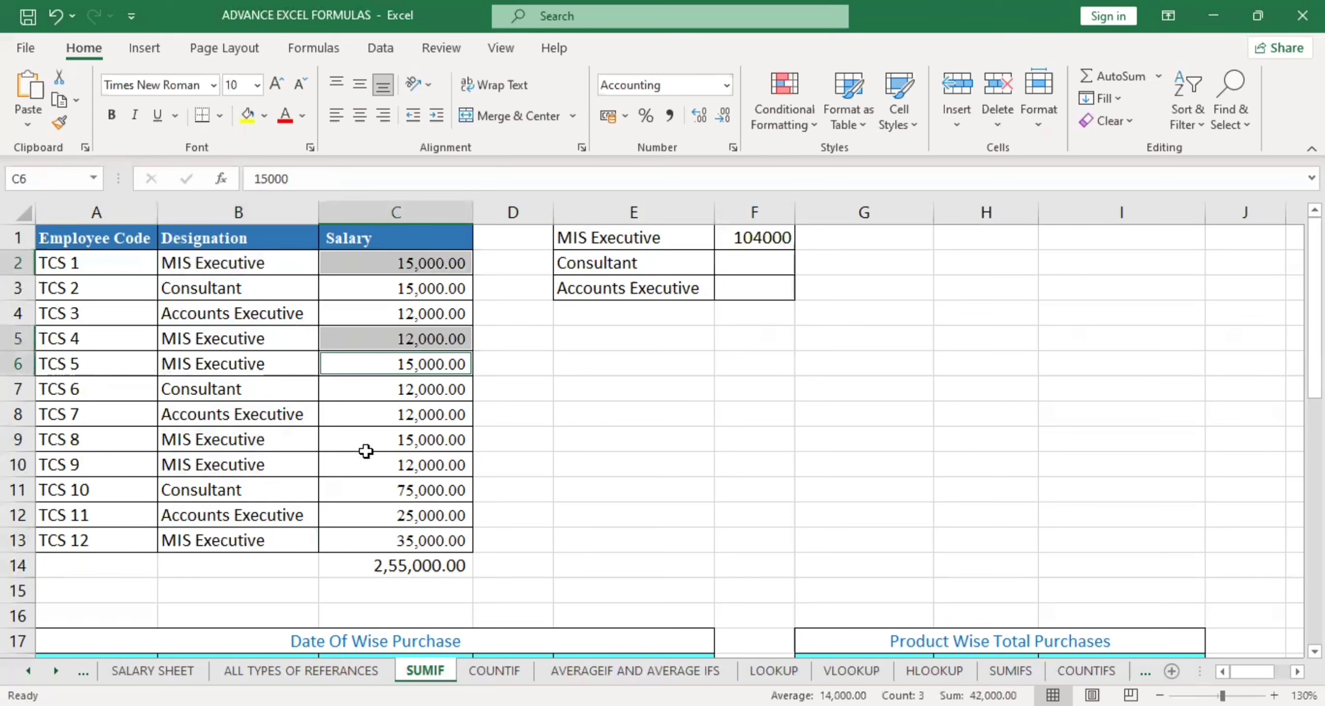
{"action": "left_click", "coordinate": [374, 446], "text": "ctrl"}
{"action": "left_click", "coordinate": [373, 465], "text": "ctrl"}
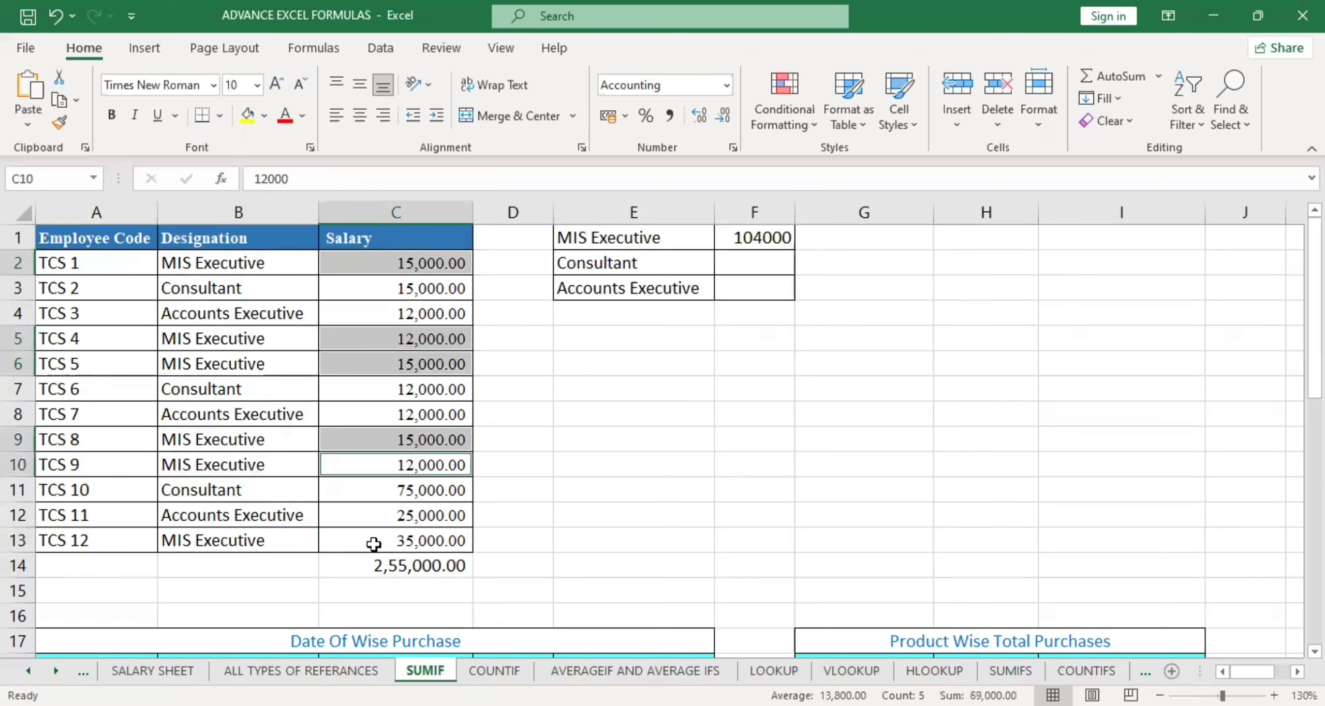
{"action": "left_click", "coordinate": [373, 540], "text": "ctrl"}
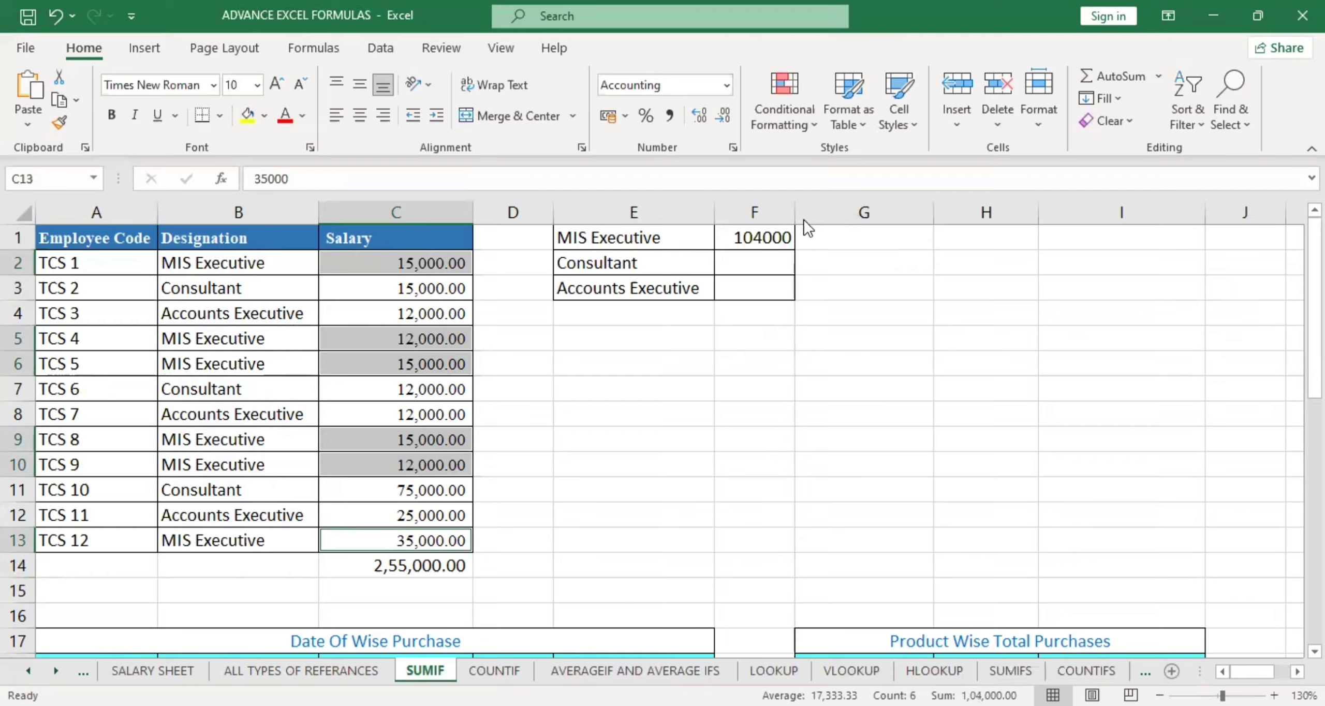
{"action": "left_click", "coordinate": [787, 237]}
- Enter a SUMIF formula in F3 with B2:B13 as range, E3 as criteria and C2:C13 as sum range
{"action": "double_click", "coordinate": [769, 288]}
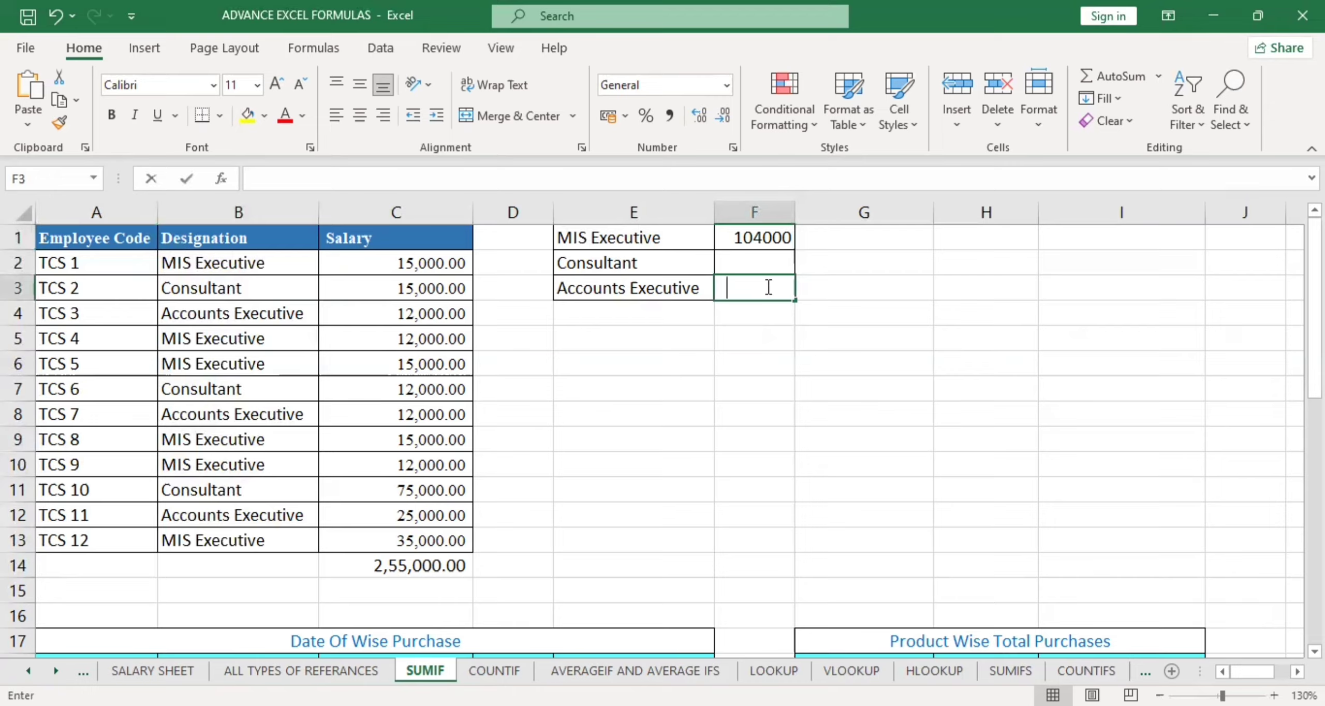
{"action": "type", "text": "="}
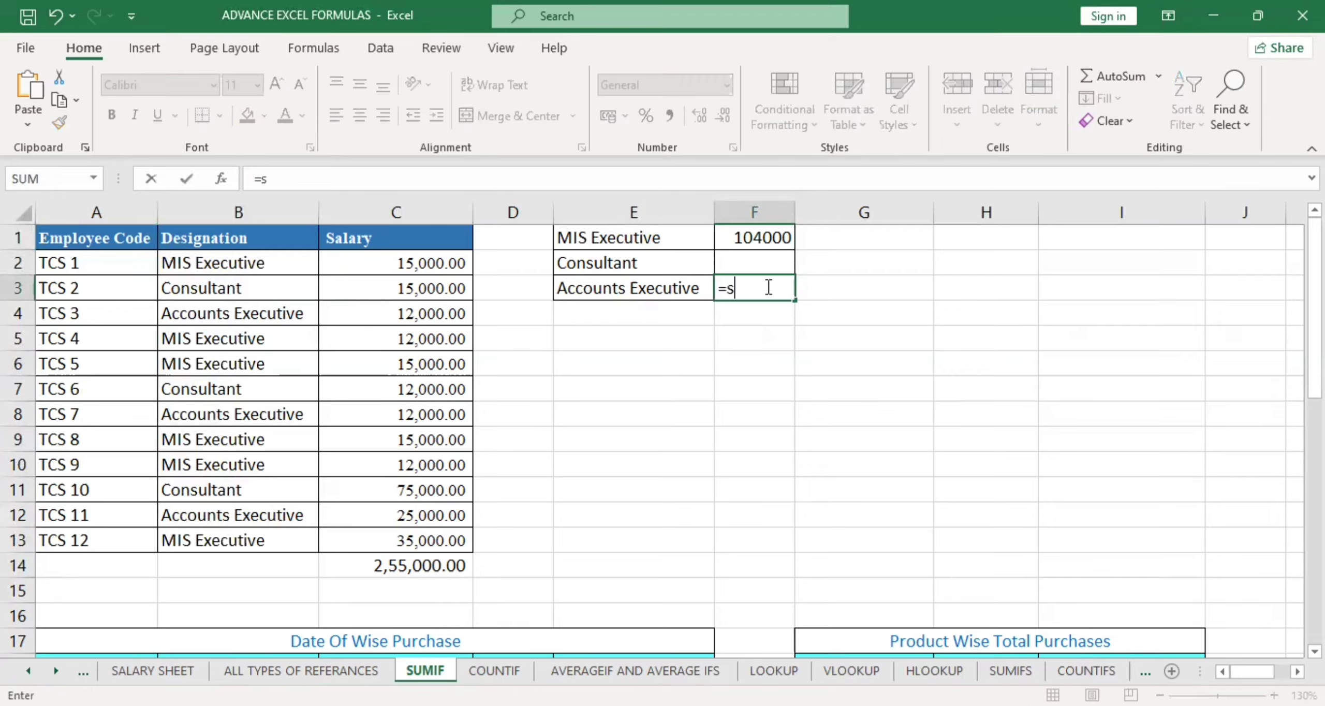
{"action": "type", "text": "sumif("}
{"action": "left_click_drag", "start_coordinate": [251, 262], "coordinate": [248, 540]}
{"action": "type", "text": ","}
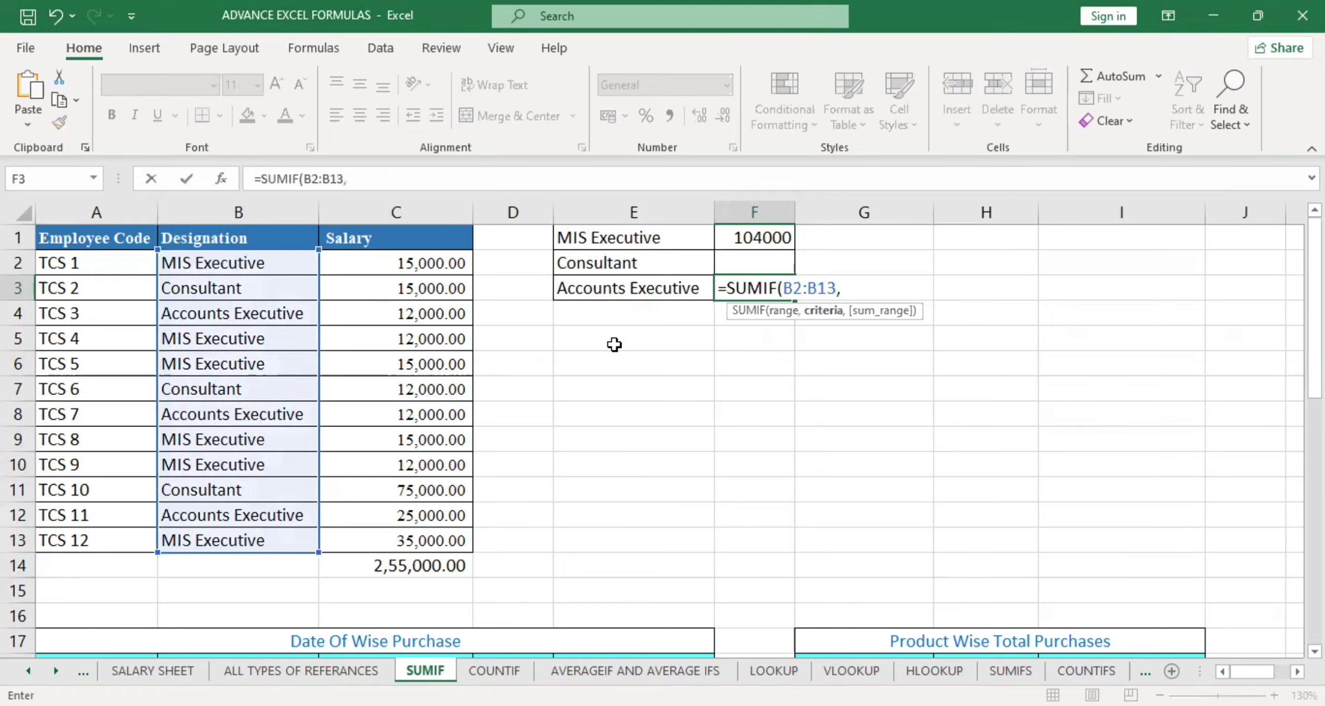
{"action": "left_click", "coordinate": [617, 284]}
{"action": "type", "text": ","}
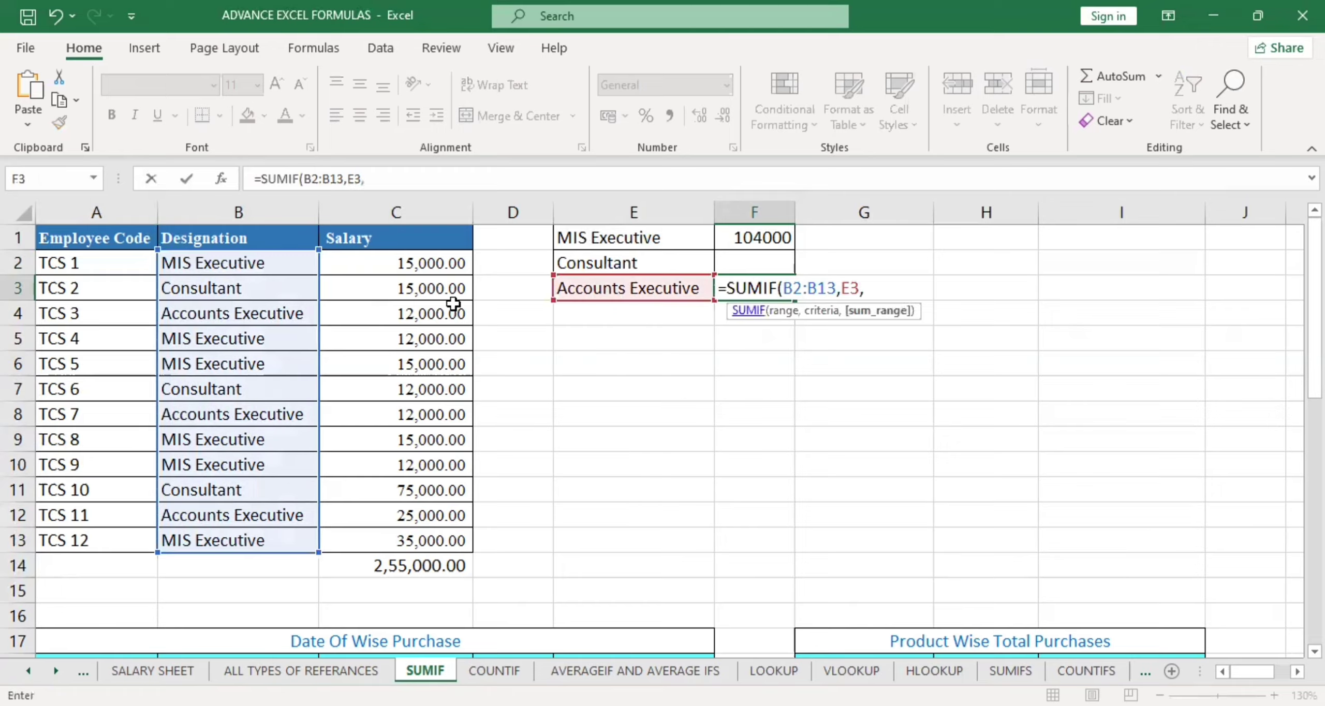
{"action": "left_click_drag", "start_coordinate": [414, 267], "coordinate": [418, 538]}
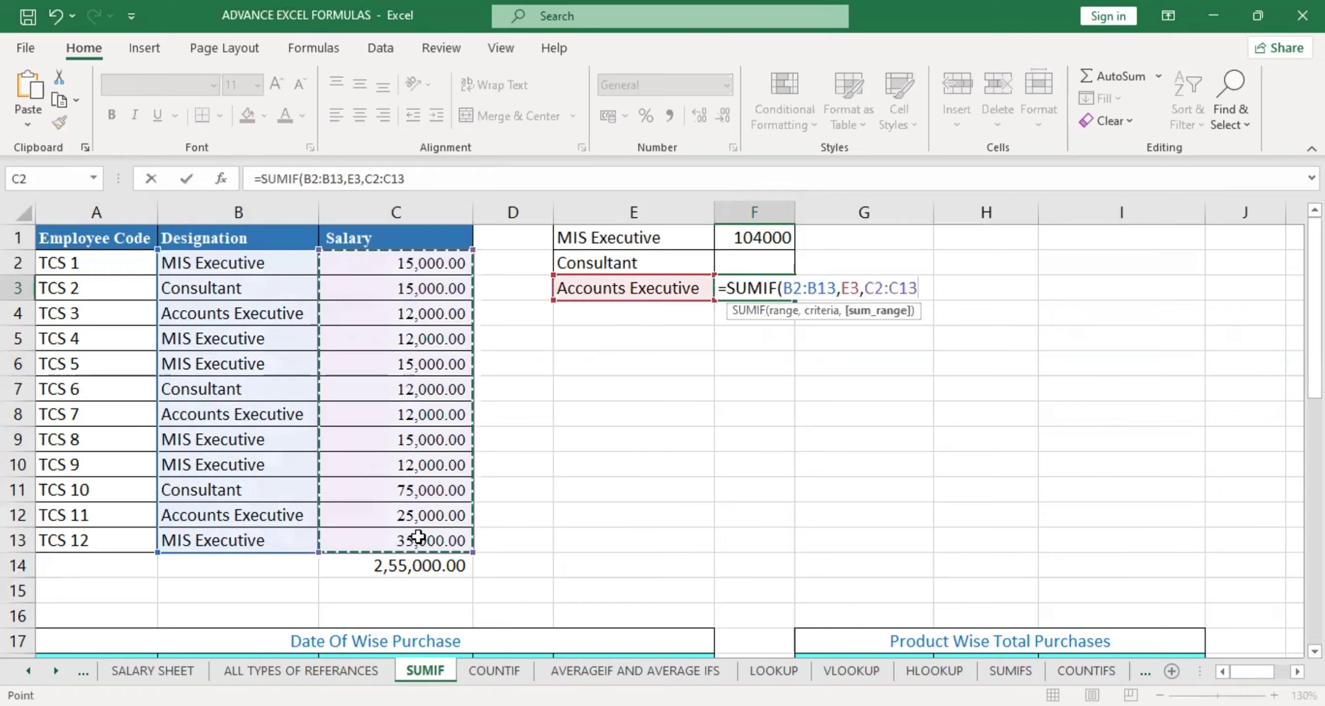
{"action": "key", "text": "Return"}
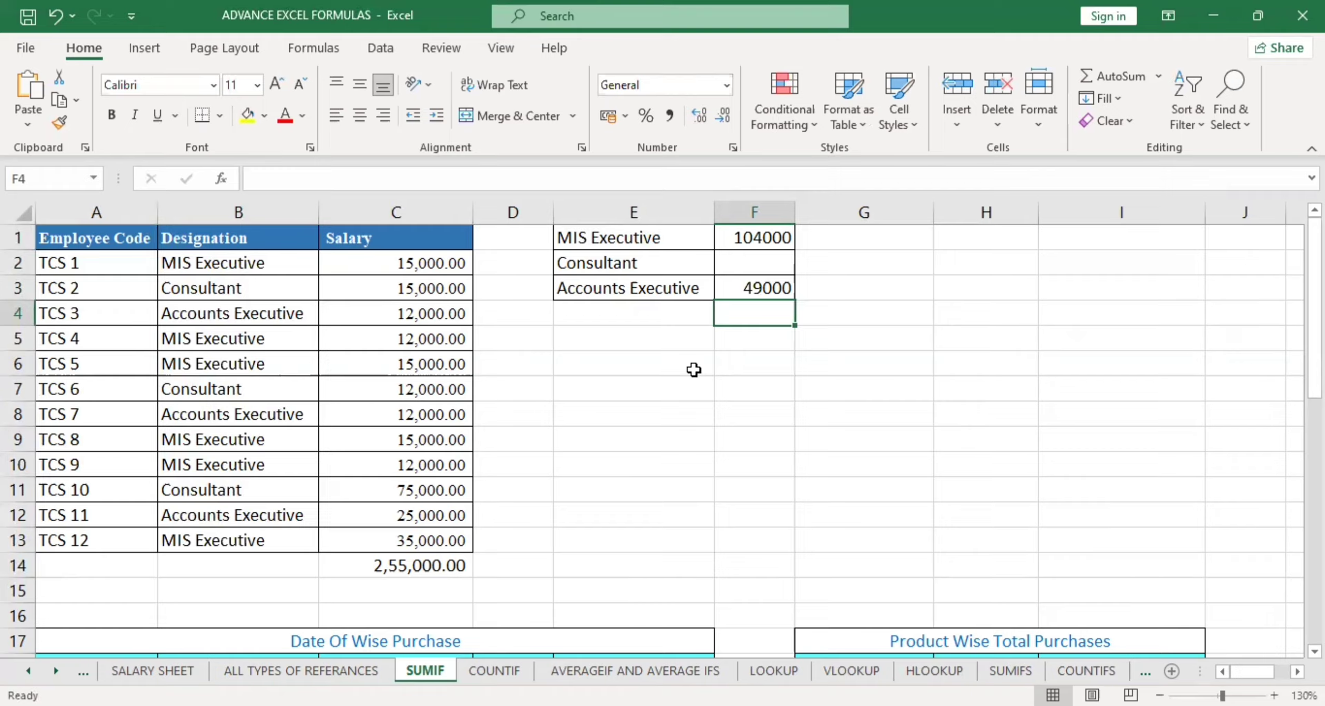
- Re-enter the SUMIF formula in F3 with range B2:B13, criteria E3 and only C2 as the sum range
{"action": "key", "text": "Up"}
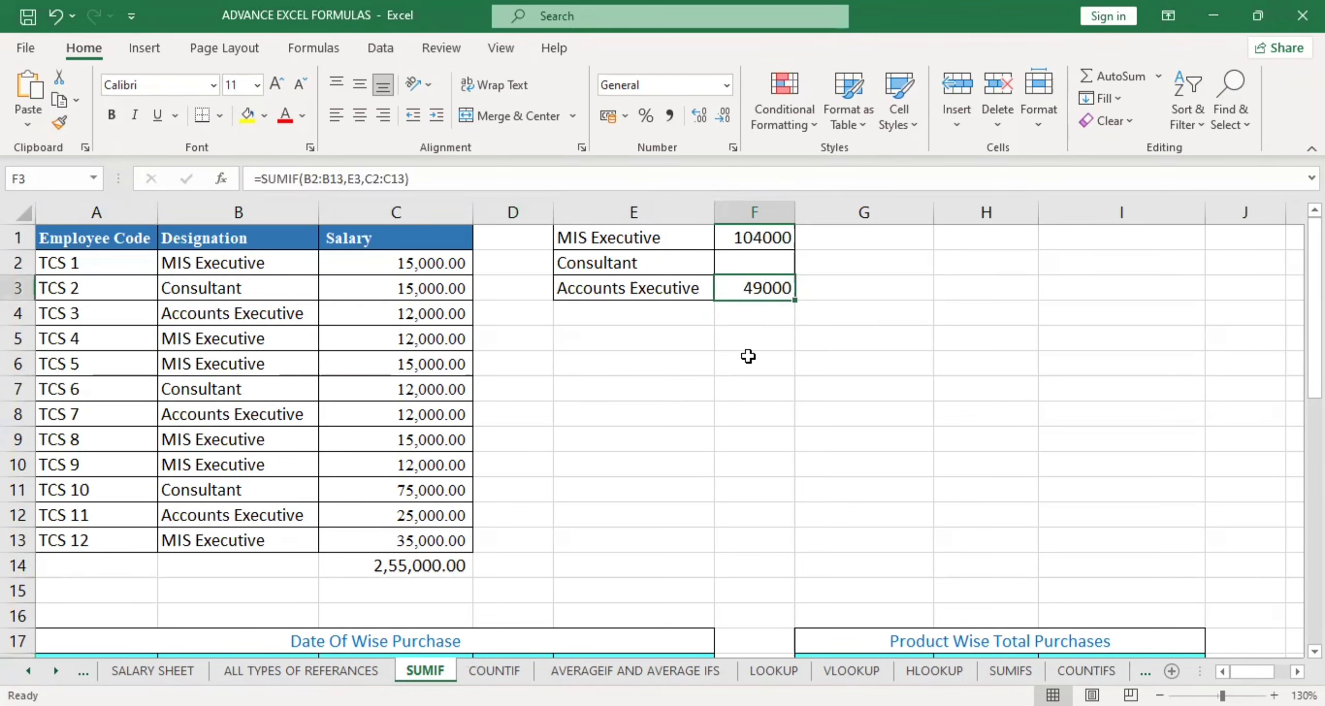
{"action": "type", "text": "="}
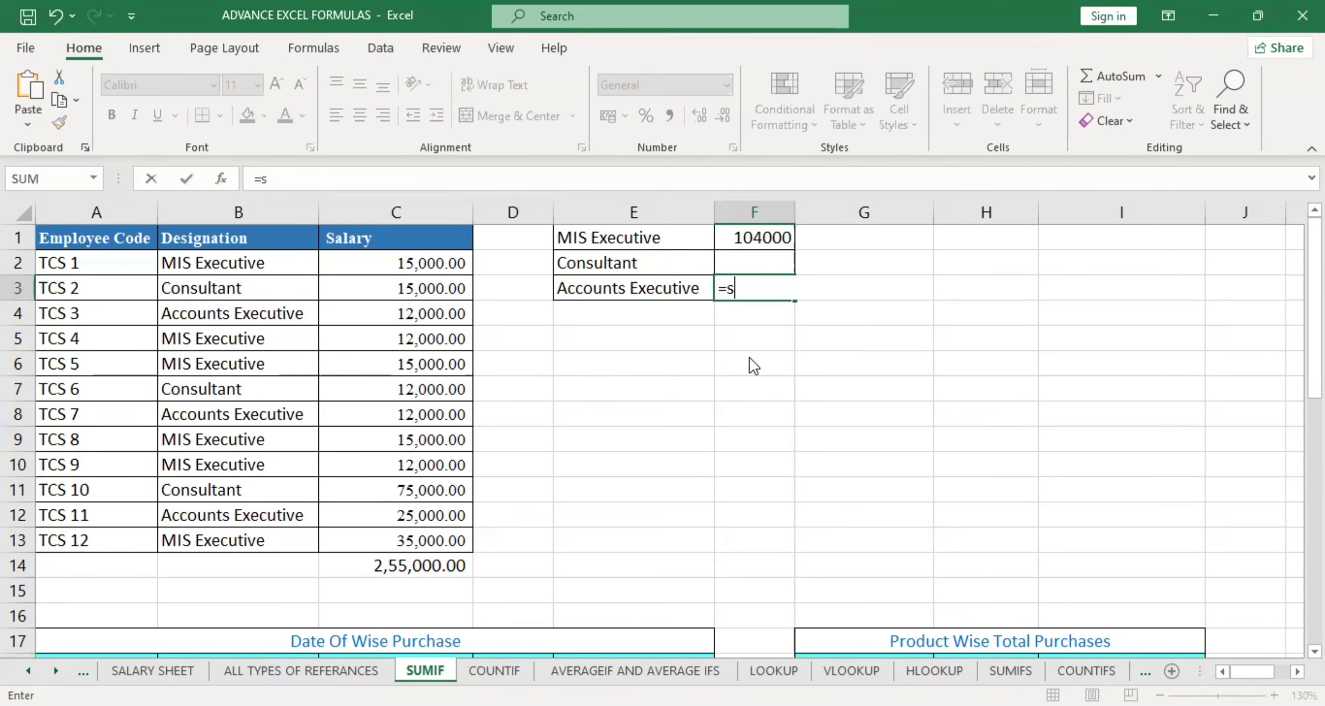
{"action": "type", "text": "sumif"}
{"action": "key", "text": "Tab"}
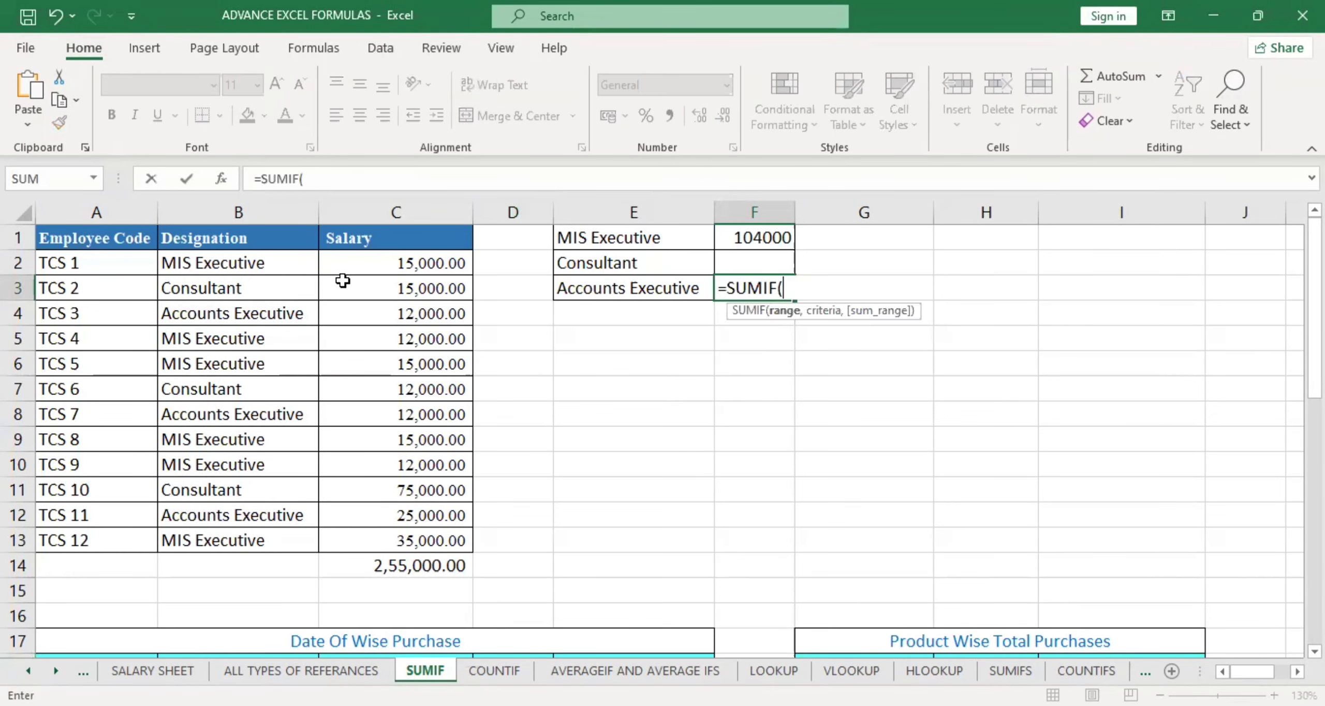
{"action": "left_click_drag", "start_coordinate": [238, 263], "coordinate": [263, 551]}
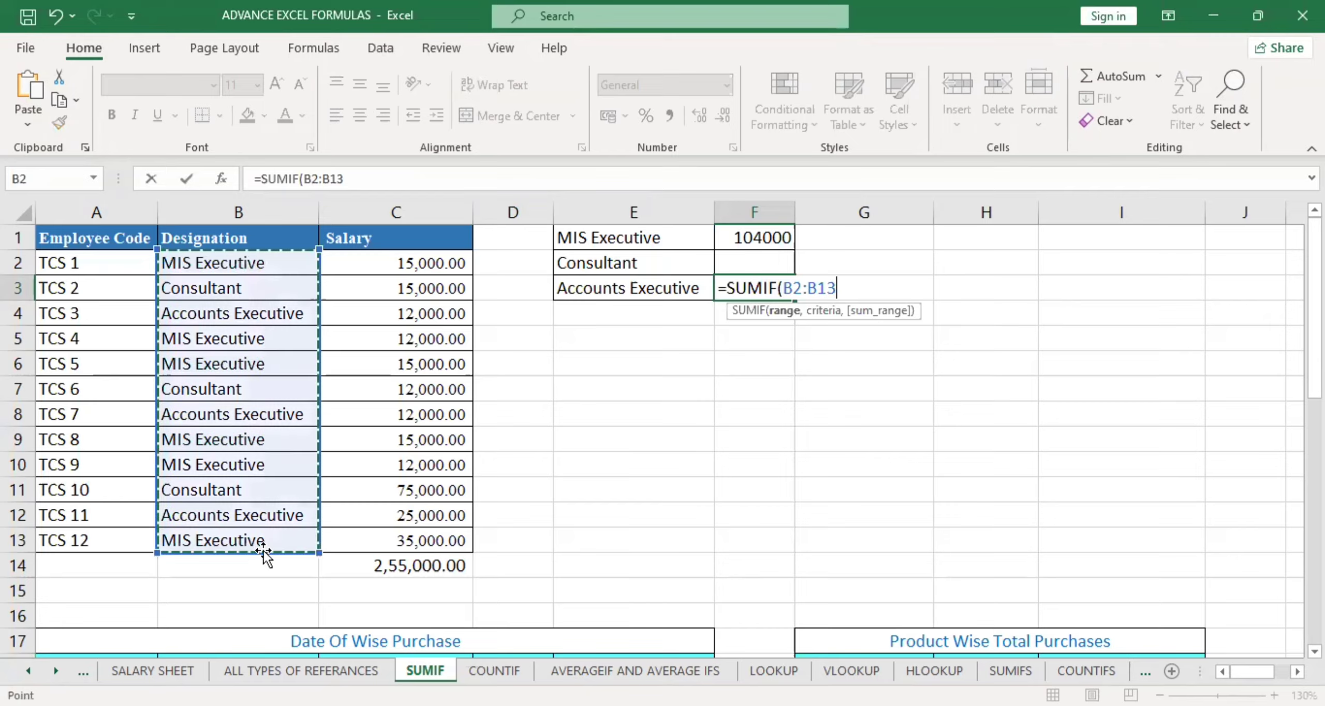
{"action": "type", "text": ","}
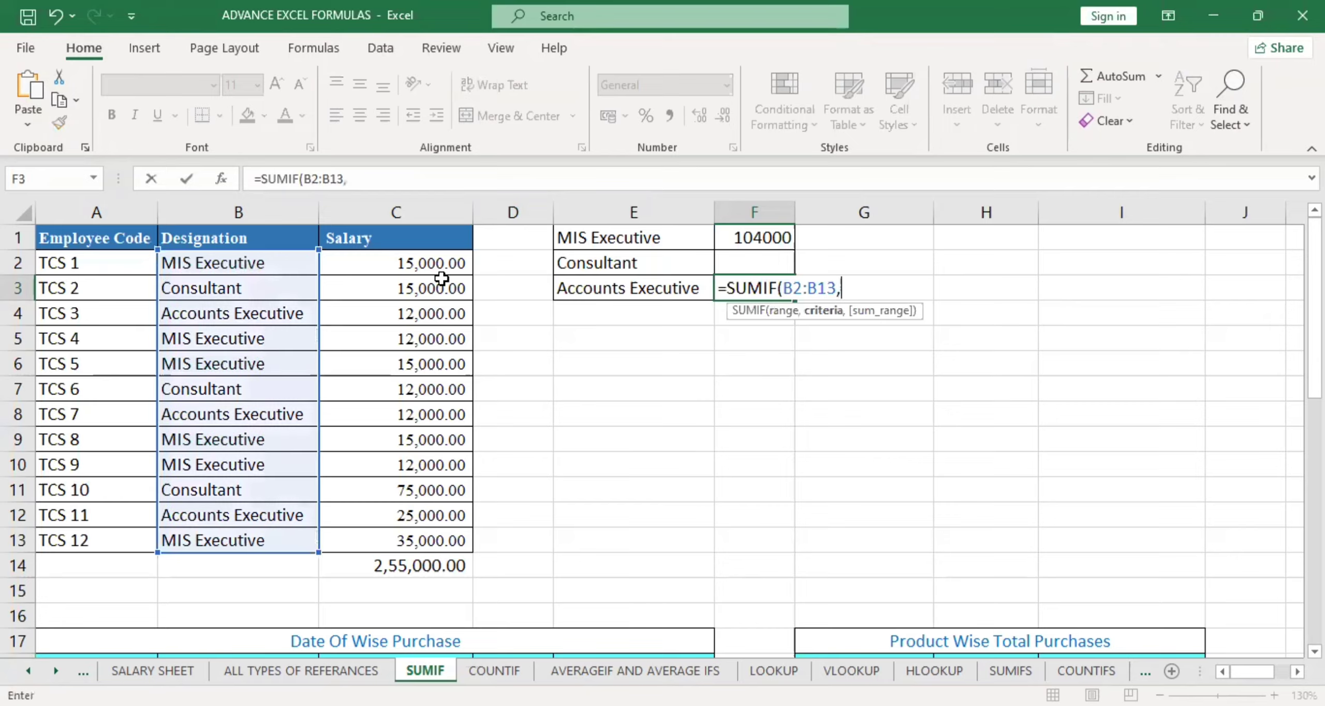
{"action": "left_click", "coordinate": [655, 290]}
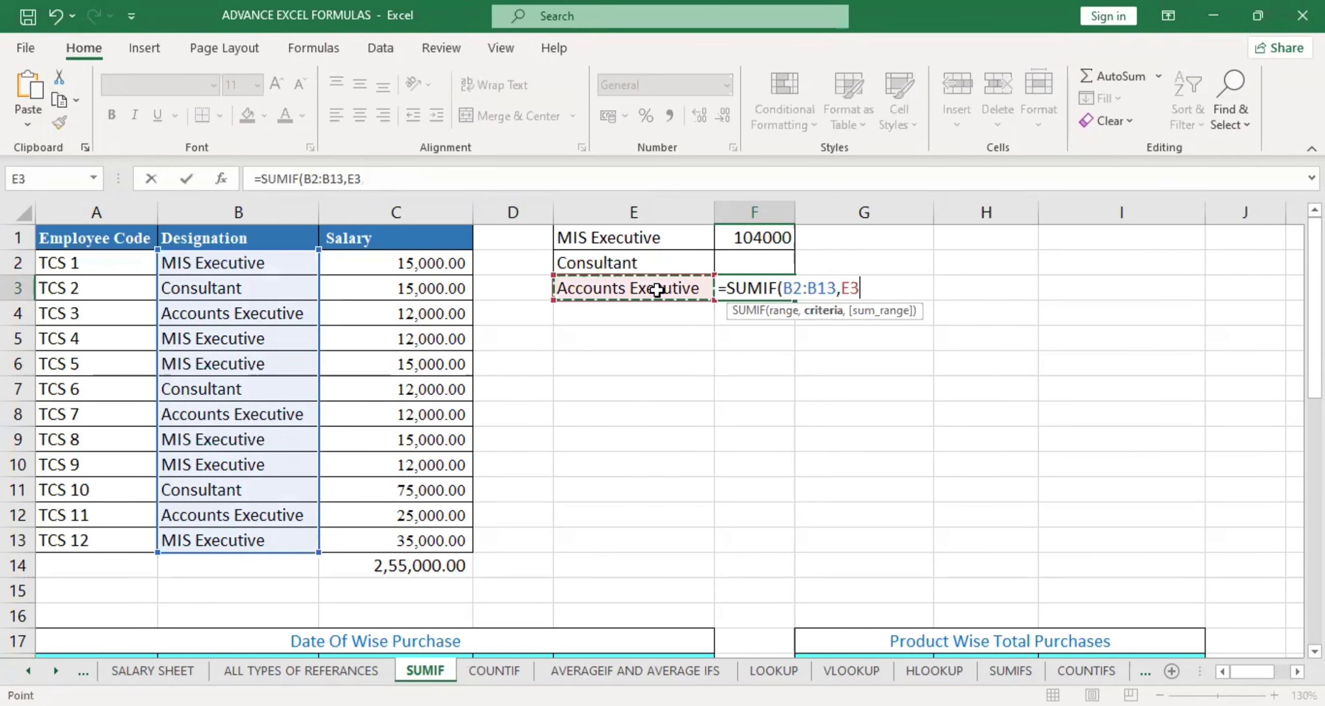
{"action": "type", "text": ","}
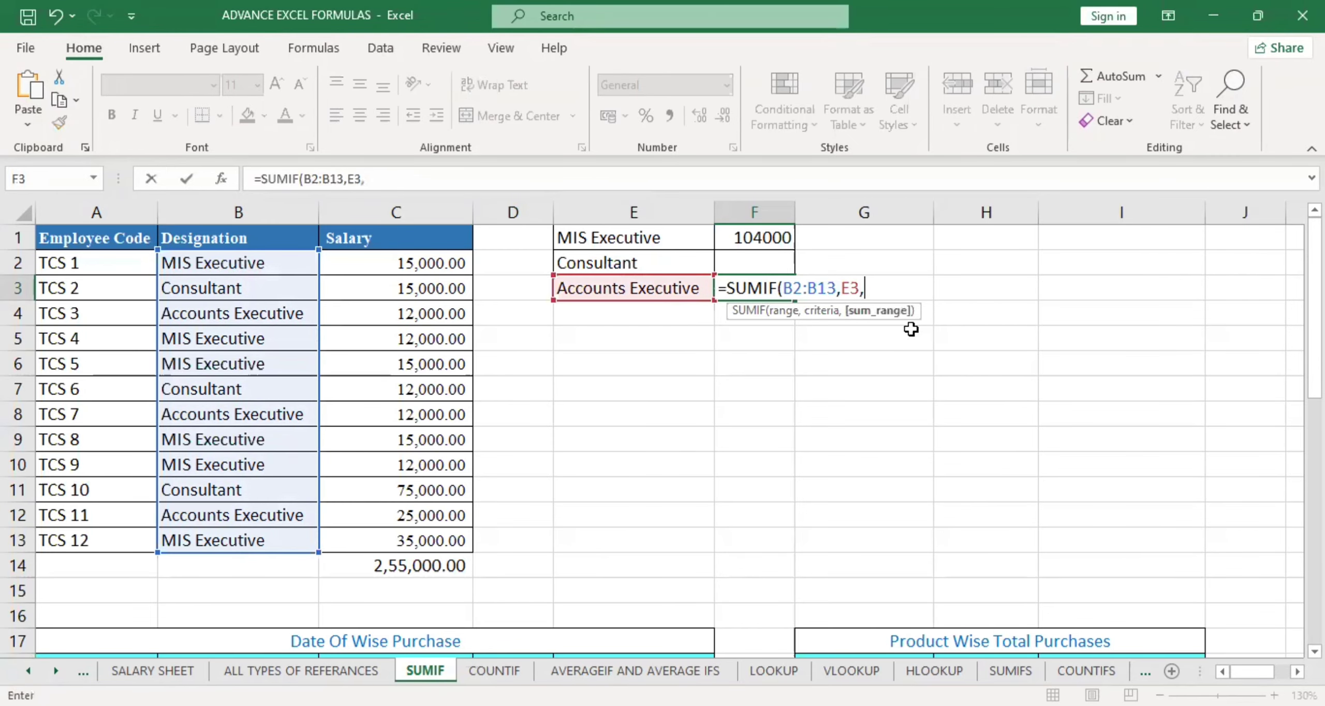
{"action": "left_click", "coordinate": [416, 262]}
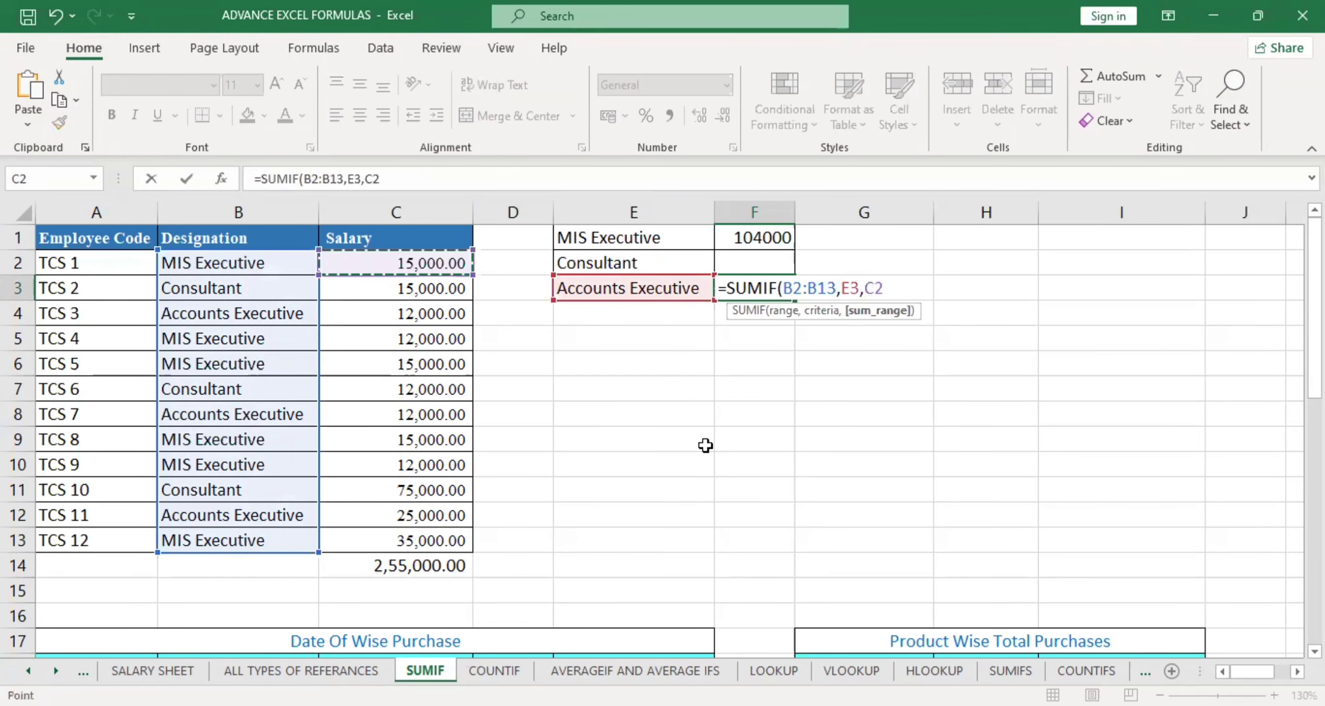
{"action": "key", "text": "Return"}
- Clear the total quantity and total sale amount values in H19:I23 of the Product Wise Total Purchases table
{"action": "scroll", "coordinate": [787, 388], "scroll_direction": "down", "scroll_amount": 3}
{"action": "scroll", "coordinate": [786, 388], "scroll_direction": "down", "scroll_amount": 2}
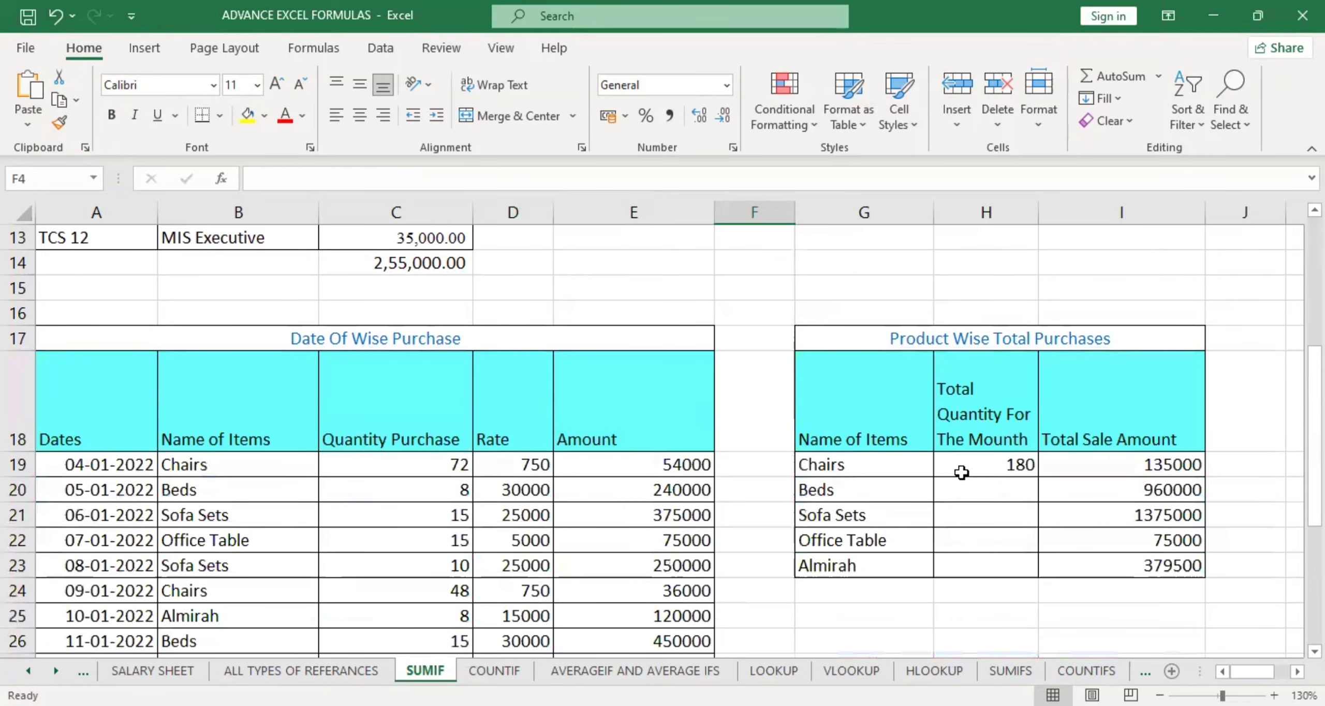
{"action": "left_click_drag", "start_coordinate": [980, 465], "coordinate": [1106, 576]}
{"action": "key", "text": "Delete"}
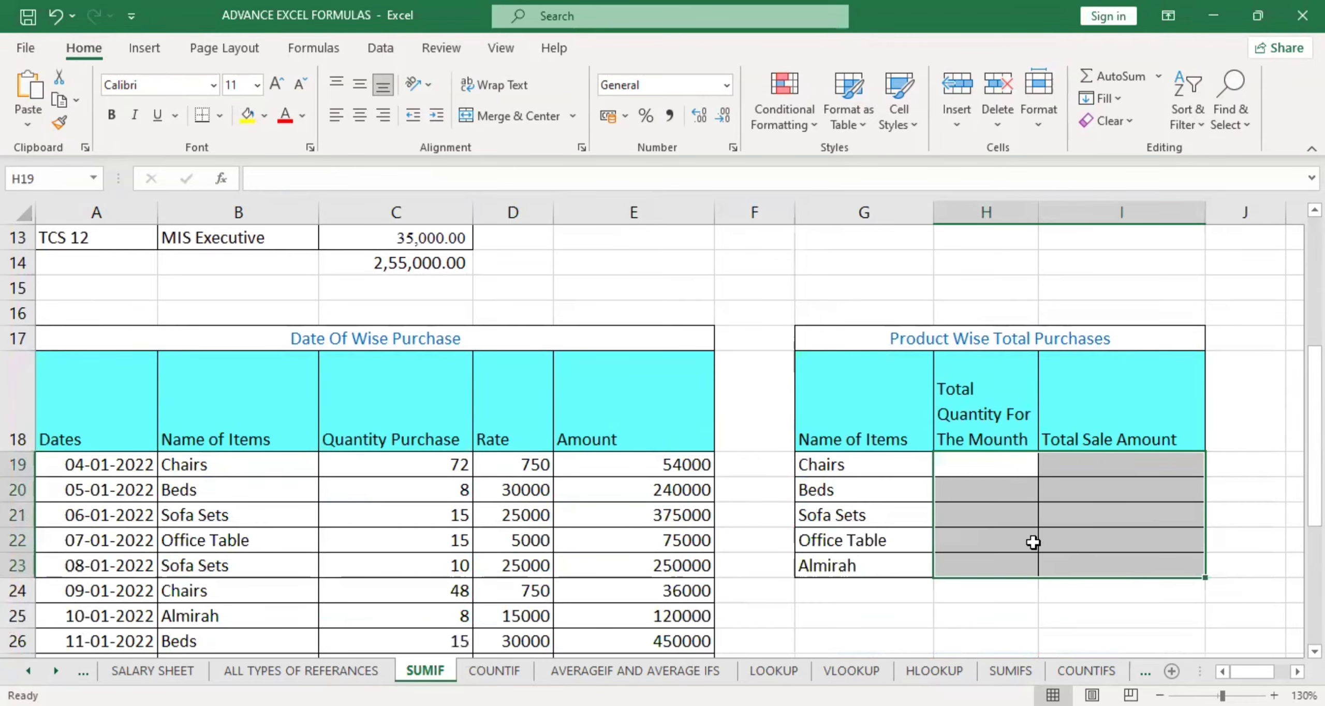
{"action": "left_click", "coordinate": [1018, 556]}
- Examine the Date Of Wise Purchase data and the item names, quantity and sale amount columns of the product-wise table
{"action": "scroll", "coordinate": [880, 538], "scroll_direction": "down", "scroll_amount": 2}
{"action": "left_click", "coordinate": [800, 517]}
{"action": "scroll", "coordinate": [783, 482], "scroll_direction": "up", "scroll_amount": 2}
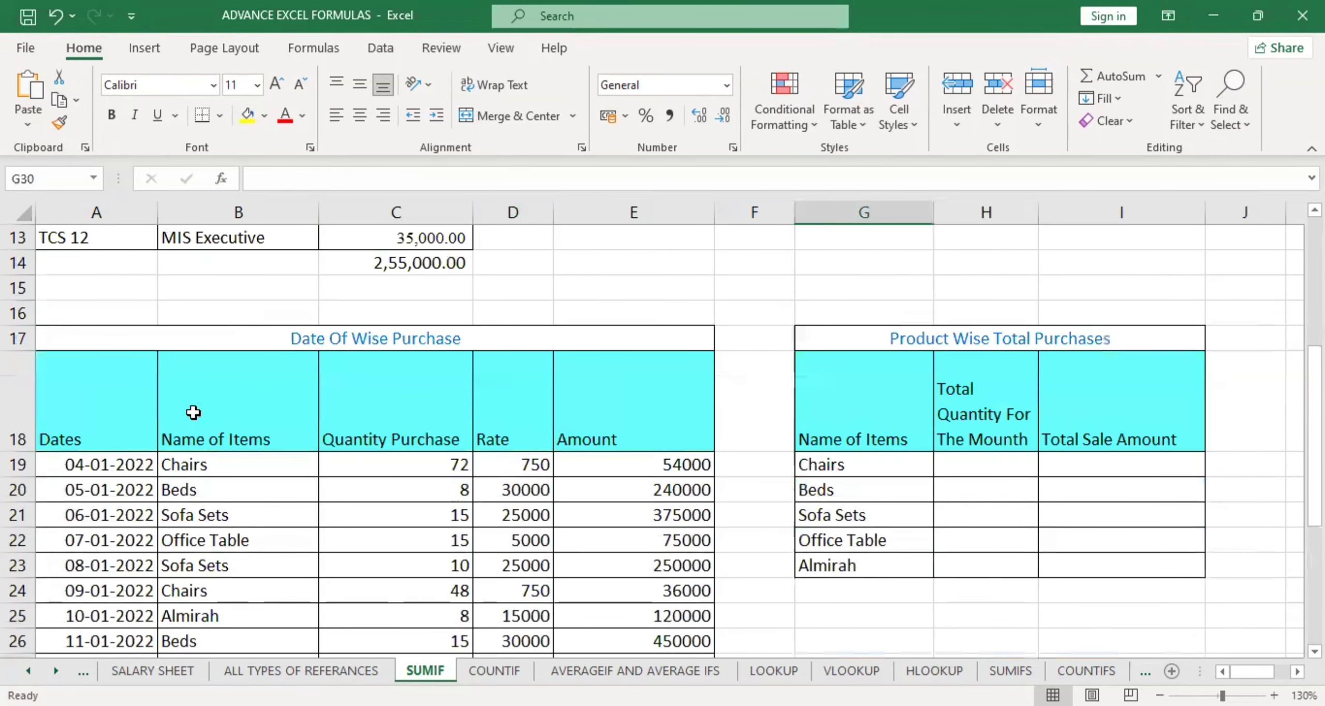
{"action": "left_click", "coordinate": [384, 339]}
{"action": "scroll", "coordinate": [269, 452], "scroll_direction": "down", "scroll_amount": 1}
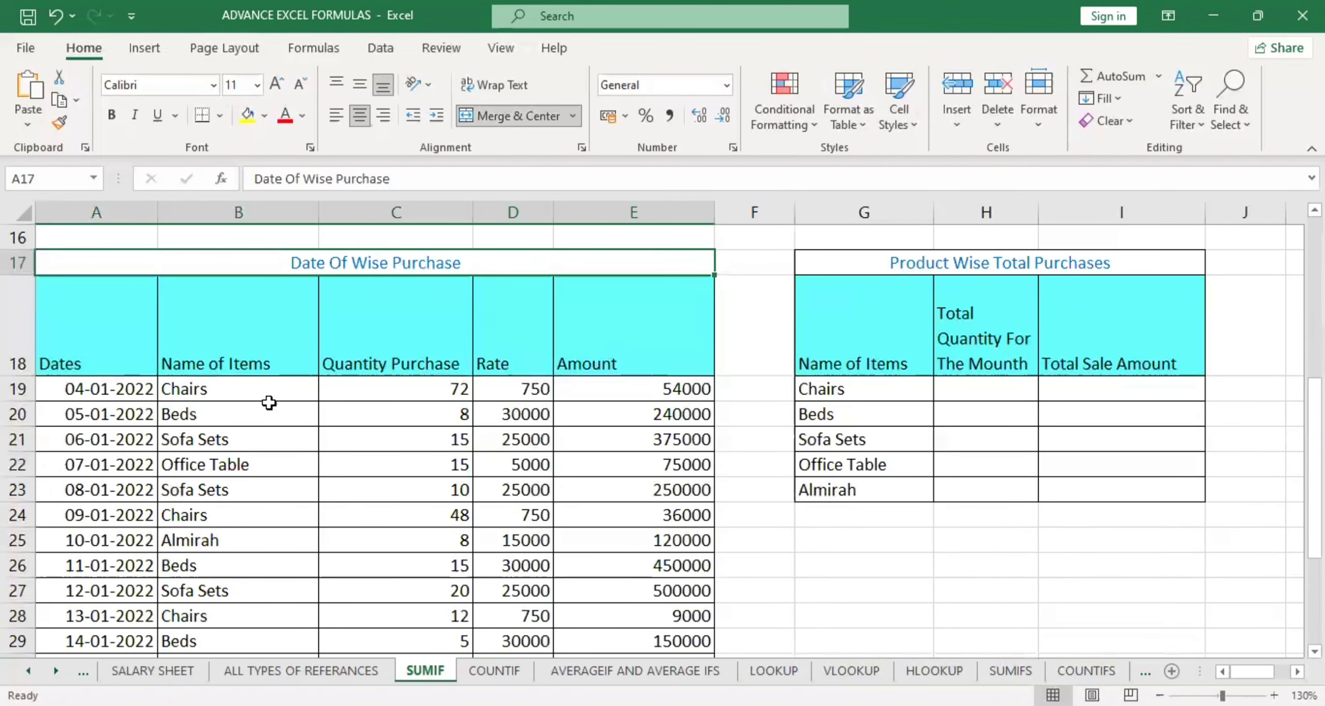
{"action": "left_click_drag", "start_coordinate": [265, 399], "coordinate": [261, 435]}
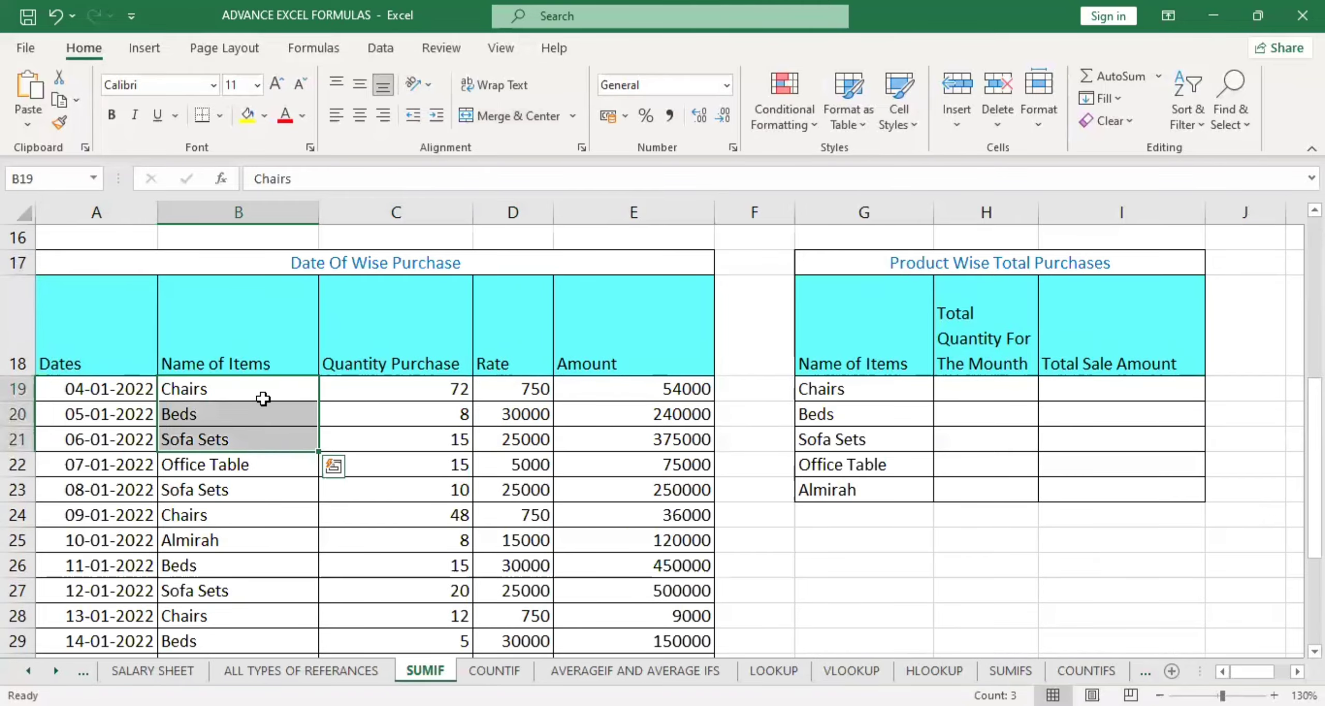
{"action": "left_click_drag", "start_coordinate": [829, 389], "coordinate": [841, 482]}
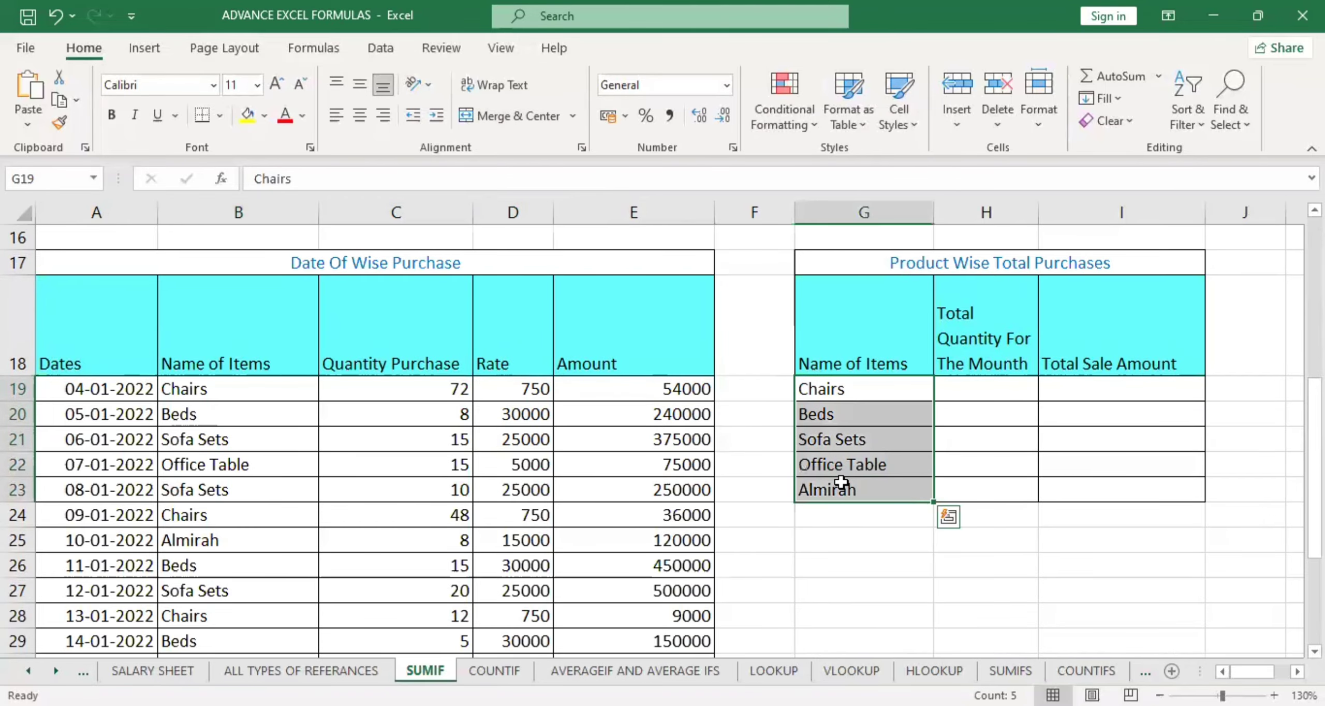
{"action": "left_click_drag", "start_coordinate": [1007, 342], "coordinate": [1007, 489]}
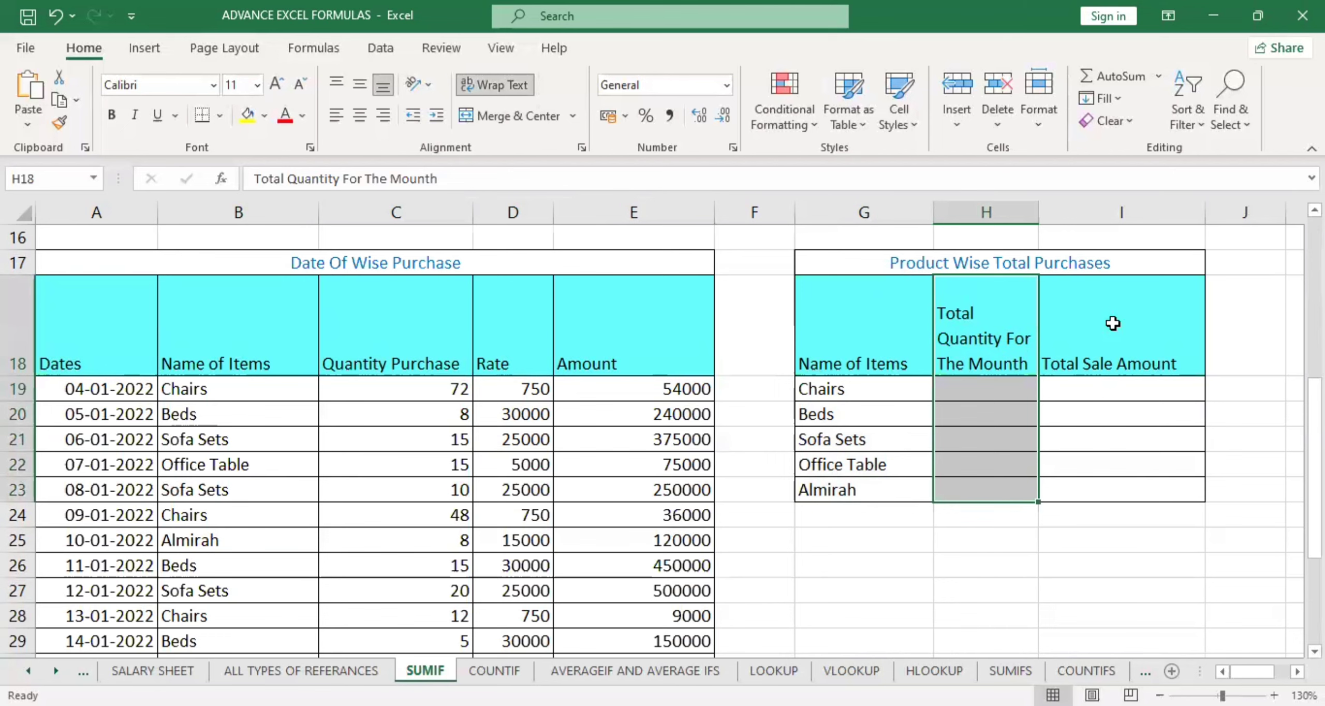
{"action": "left_click_drag", "start_coordinate": [1113, 323], "coordinate": [1113, 485]}
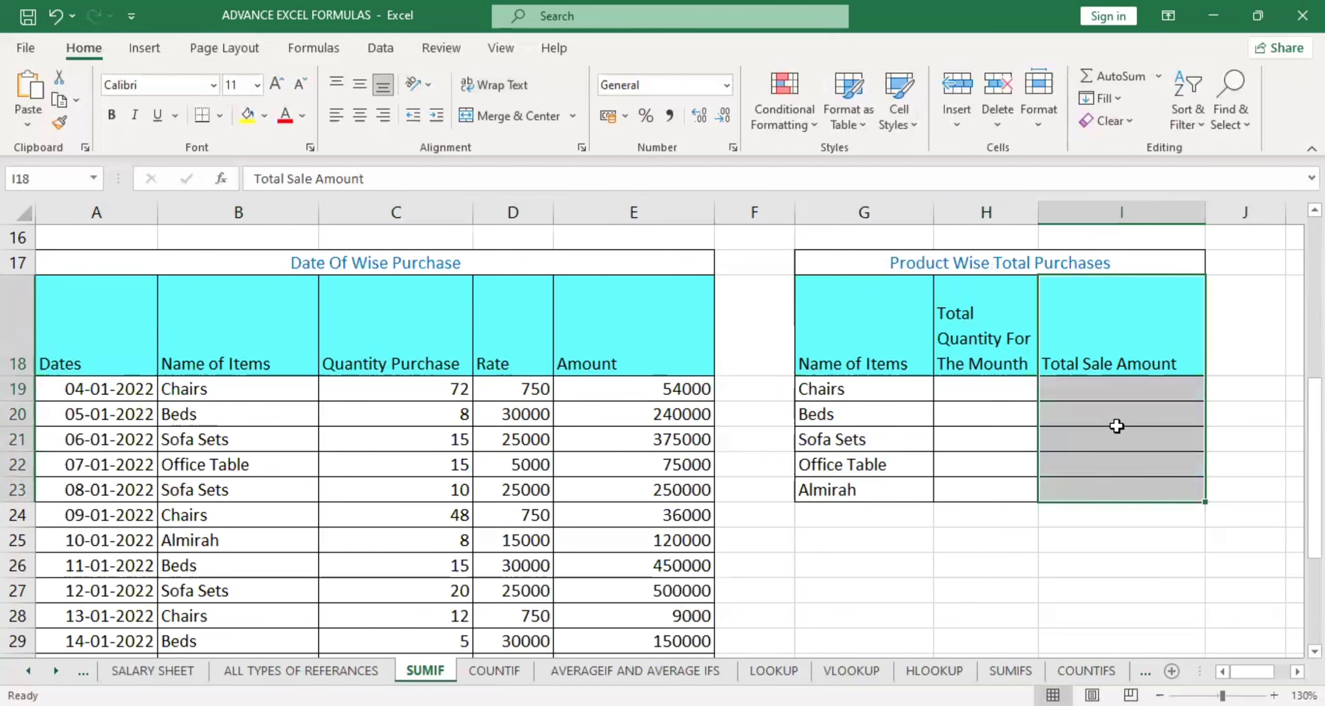
- Start a SUMIF formula in H19 for the Chairs quantity, with B19:B39 as range and G19 as criteria
{"action": "left_click", "coordinate": [998, 394]}
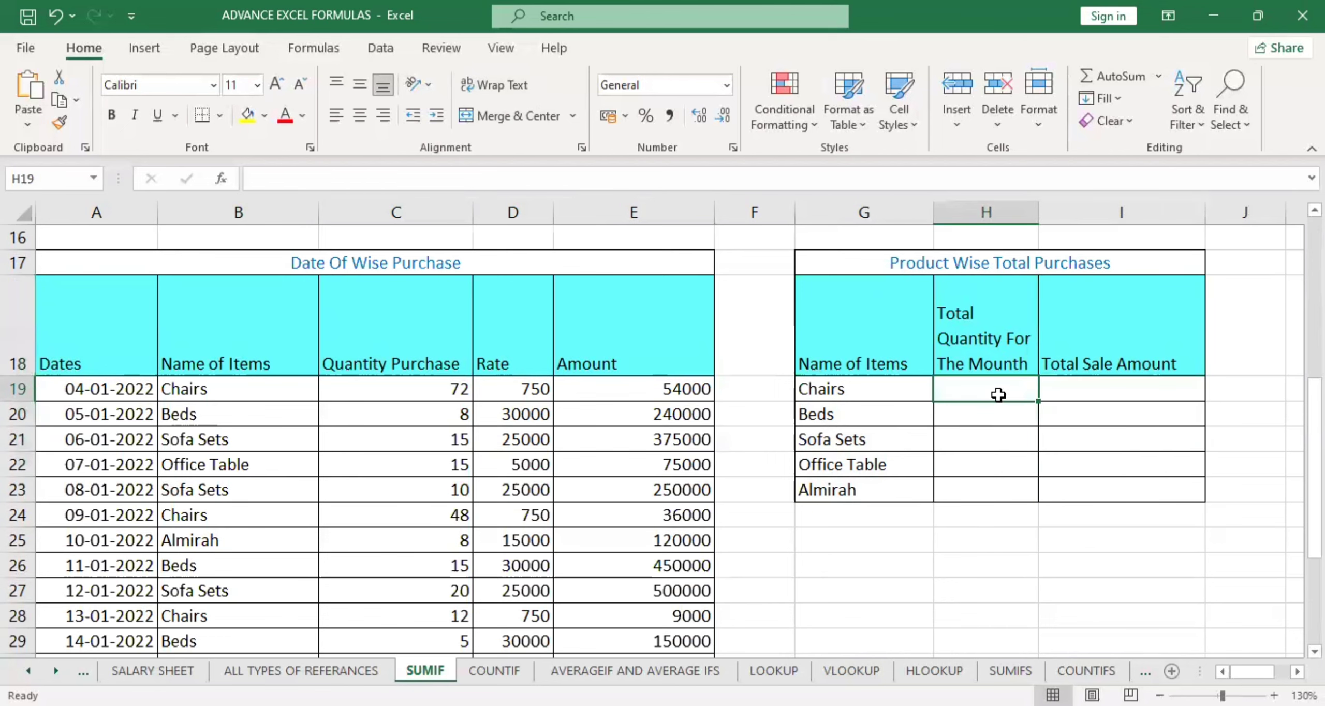
{"action": "left_click_drag", "start_coordinate": [928, 393], "coordinate": [979, 390]}
{"action": "left_click", "coordinate": [978, 390]}
{"action": "scroll", "coordinate": [285, 466], "scroll_direction": "down", "scroll_amount": 2}
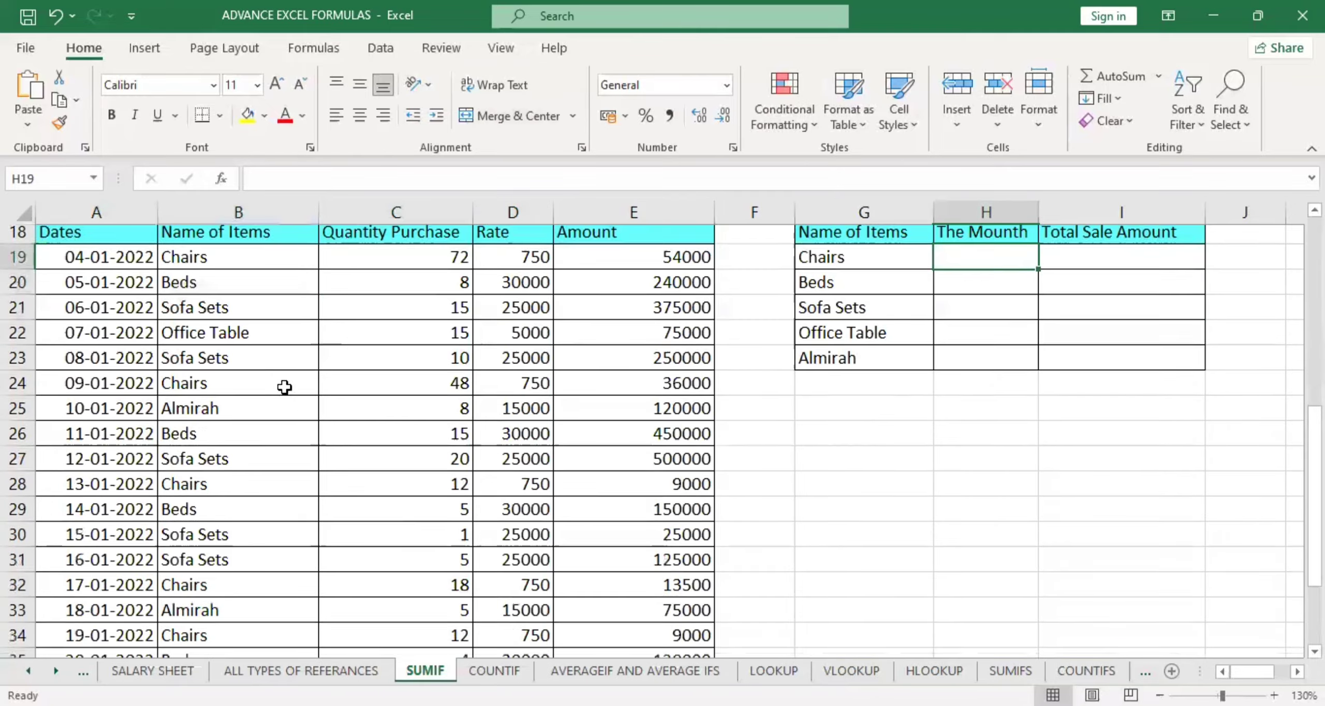
{"action": "scroll", "coordinate": [352, 281], "scroll_direction": "down", "scroll_amount": 2}
{"action": "scroll", "coordinate": [398, 542], "scroll_direction": "up", "scroll_amount": 3}
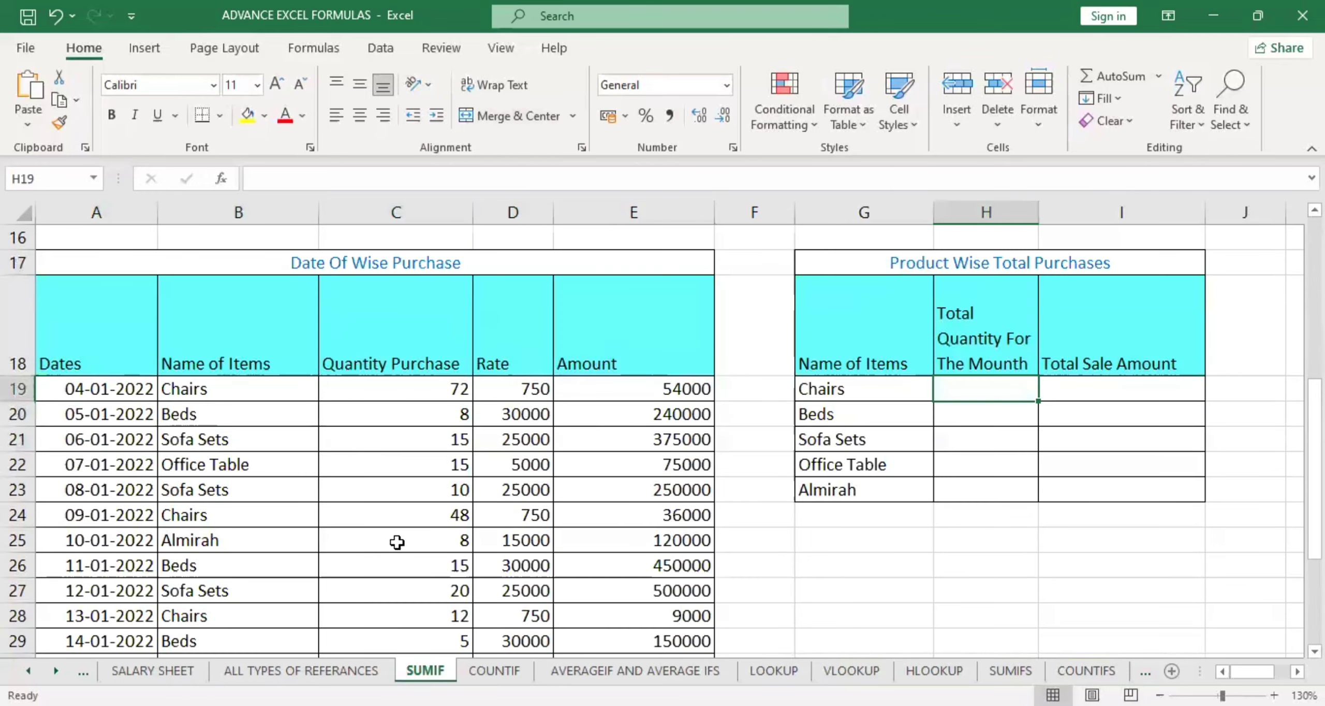
{"action": "scroll", "coordinate": [397, 542], "scroll_direction": "up", "scroll_amount": 2}
{"action": "type", "text": "="}
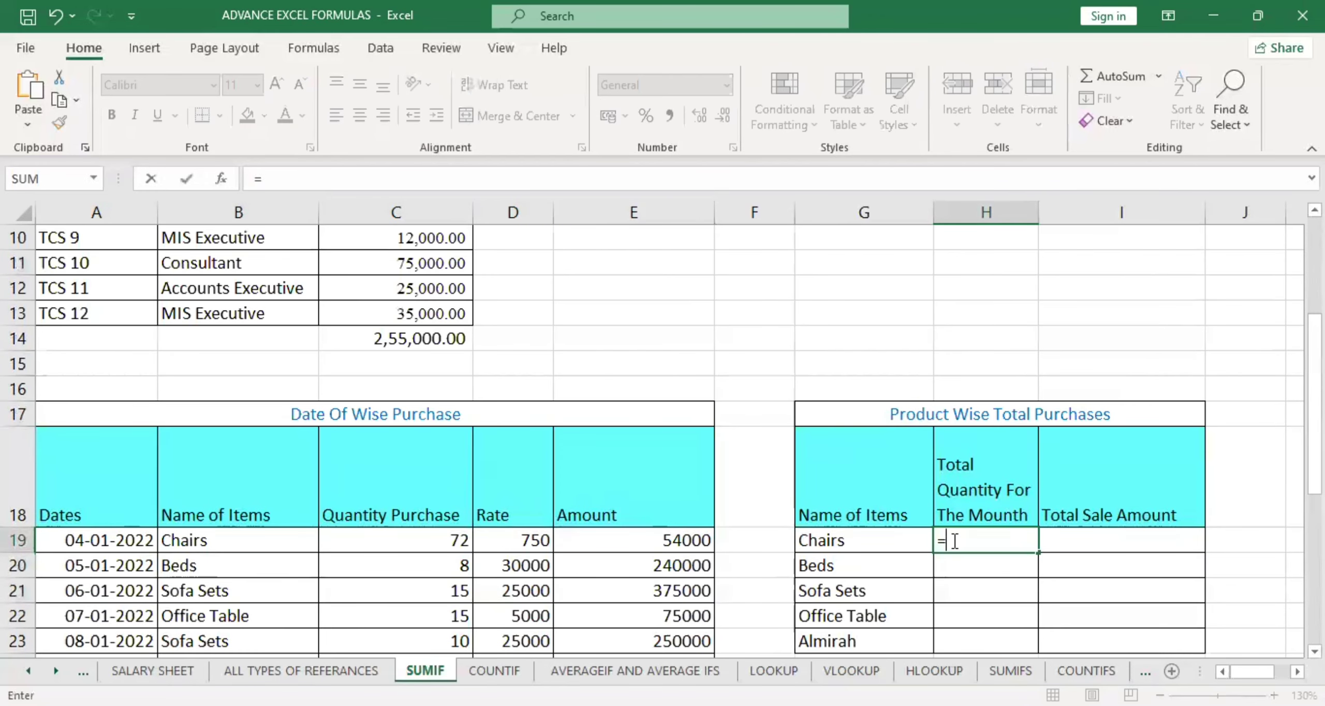
{"action": "type", "text": "sm"}
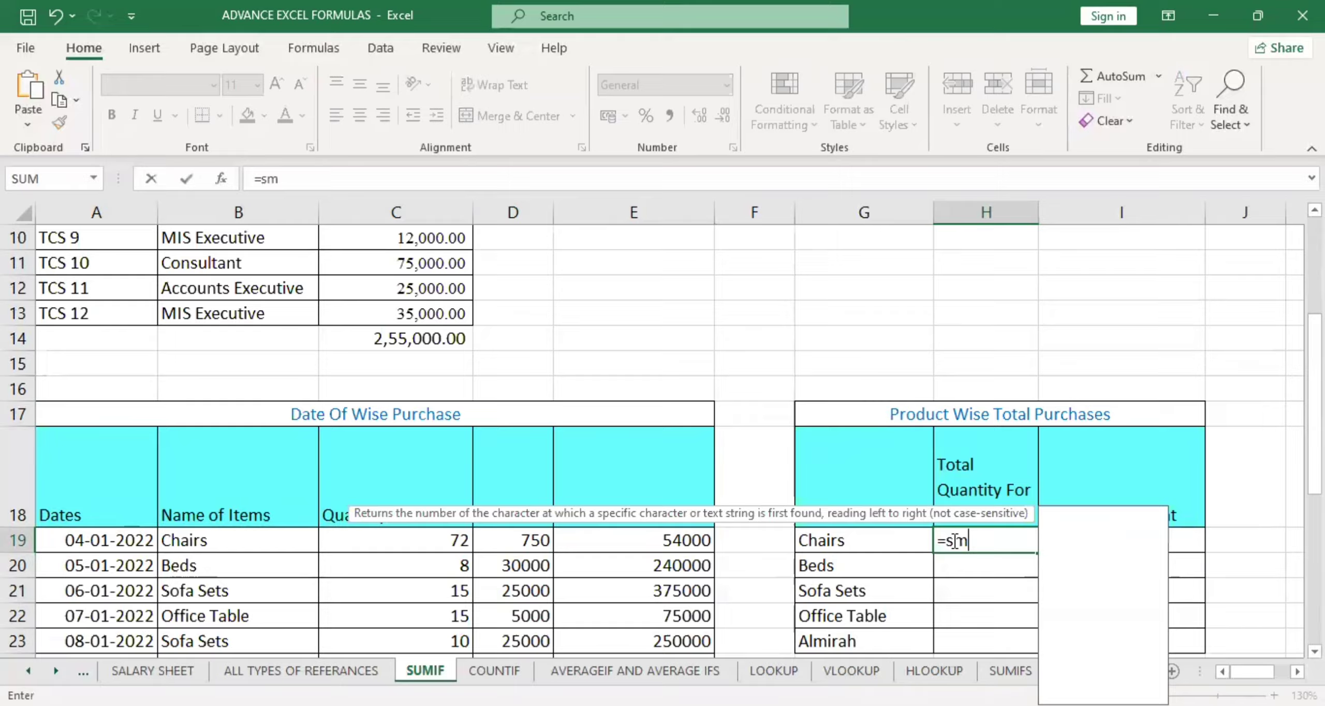
{"action": "key", "text": "BackSpace"}
{"action": "type", "text": "umif"}
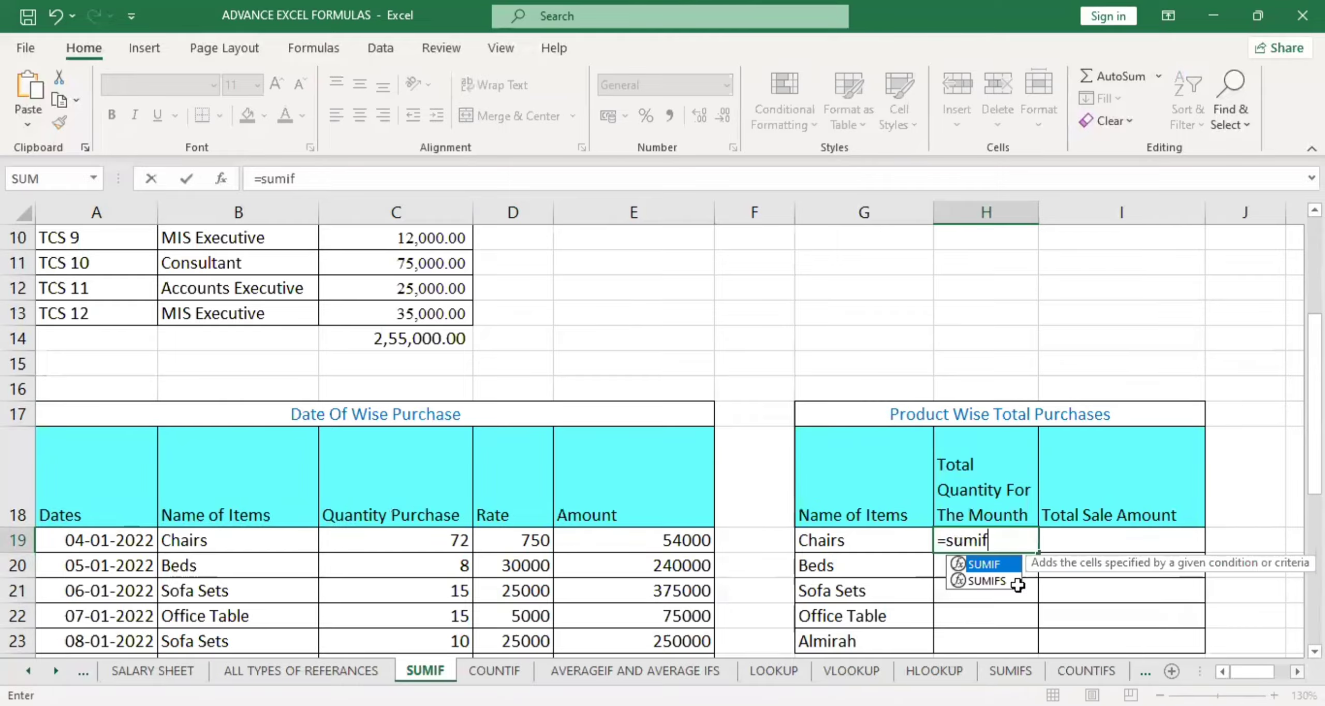
{"action": "key", "text": "Tab"}
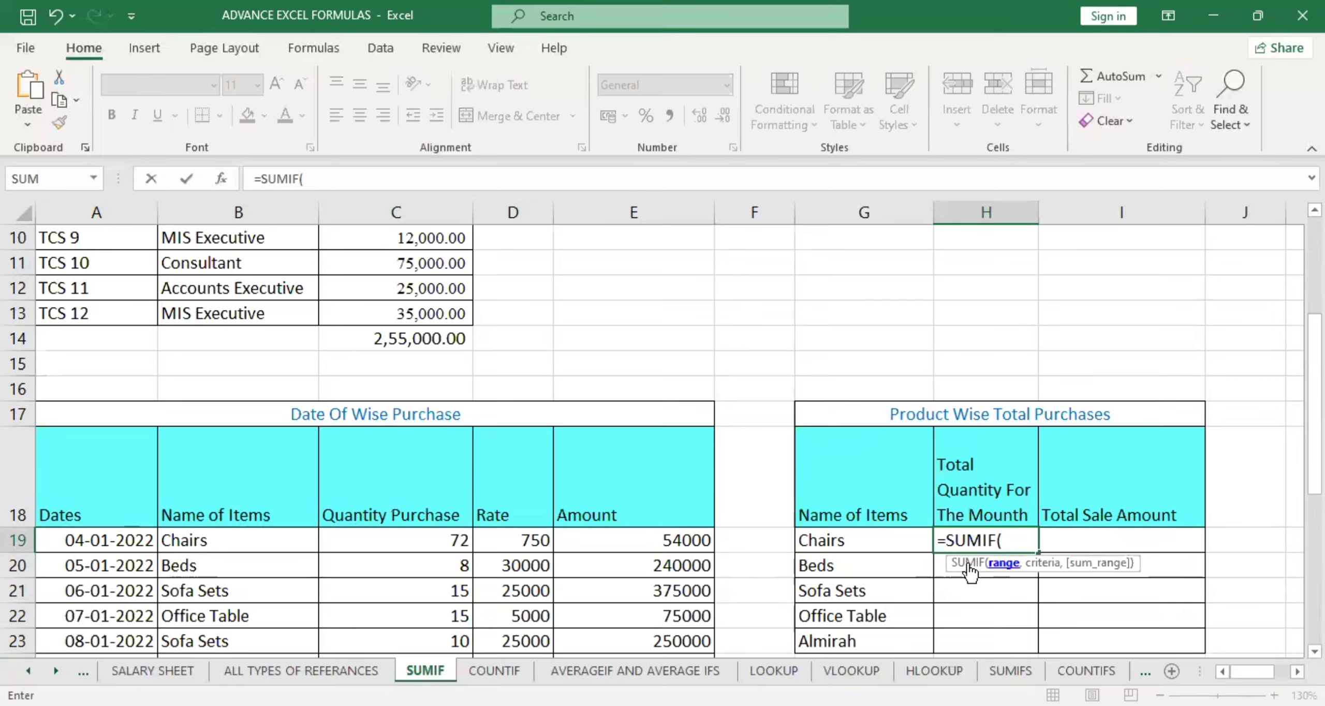
{"action": "left_click", "coordinate": [241, 546]}
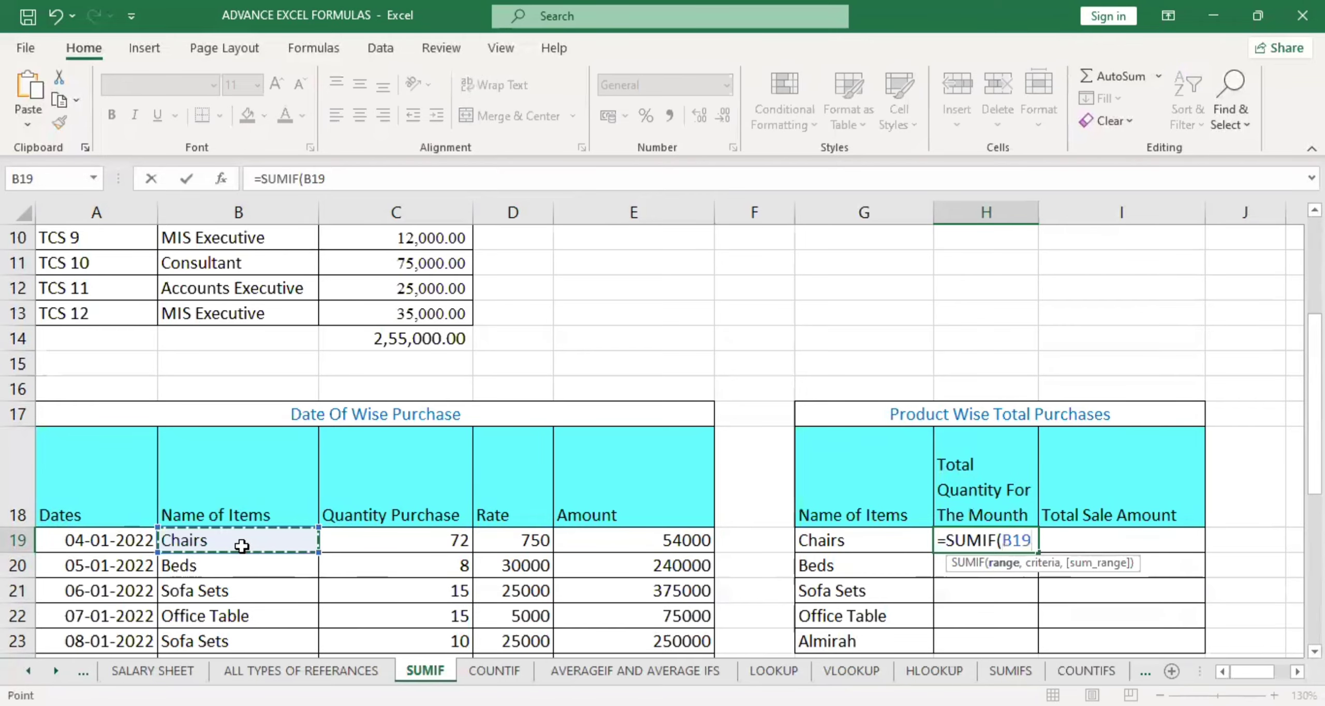
{"action": "left_click_drag", "start_coordinate": [242, 545], "coordinate": [298, 542]}
{"action": "scroll", "coordinate": [630, 600], "scroll_direction": "up", "scroll_amount": 4}
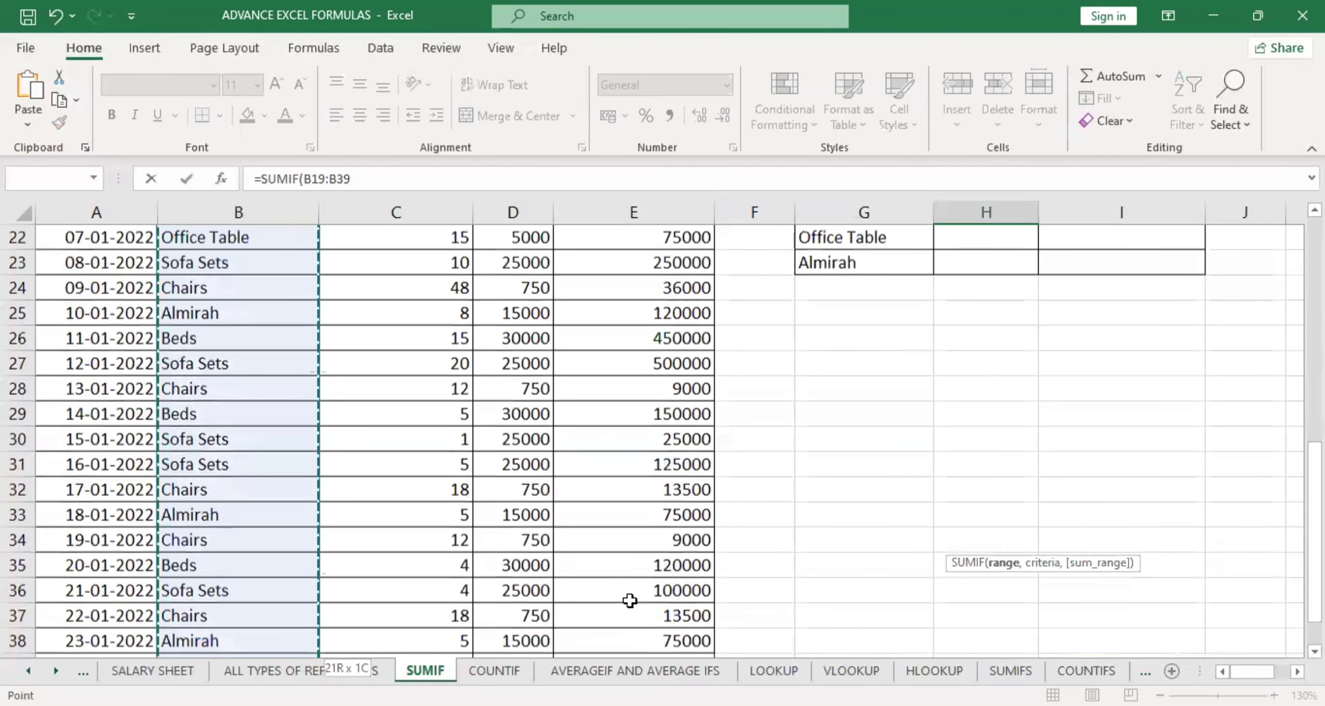
{"action": "type", "text": ","}
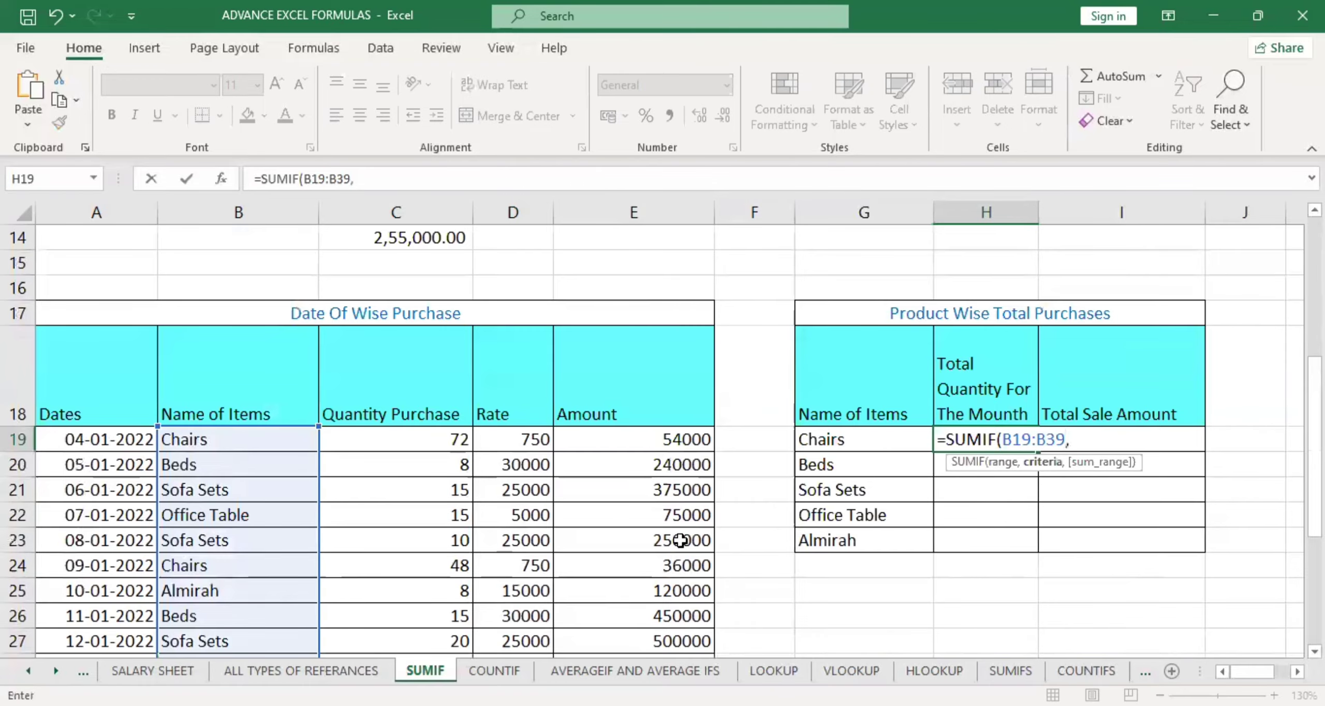
{"action": "left_click", "coordinate": [855, 444]}
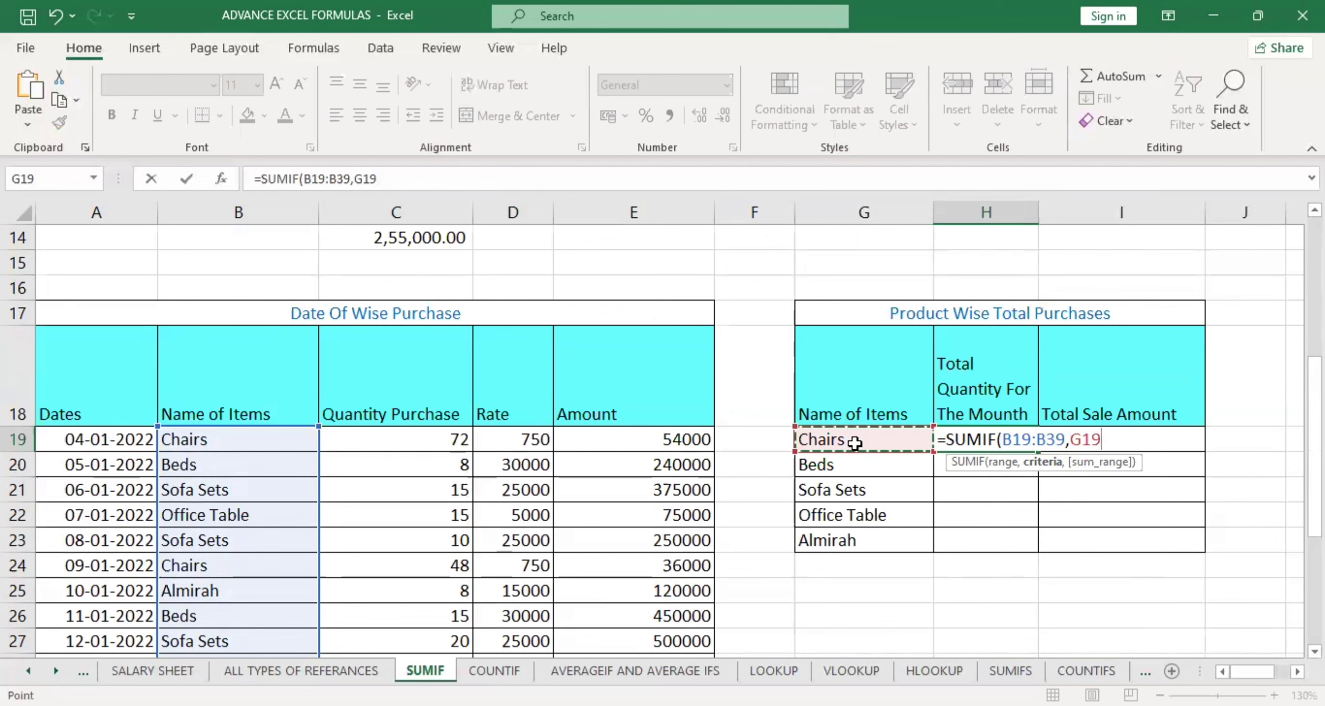
{"action": "type", "text": ","}
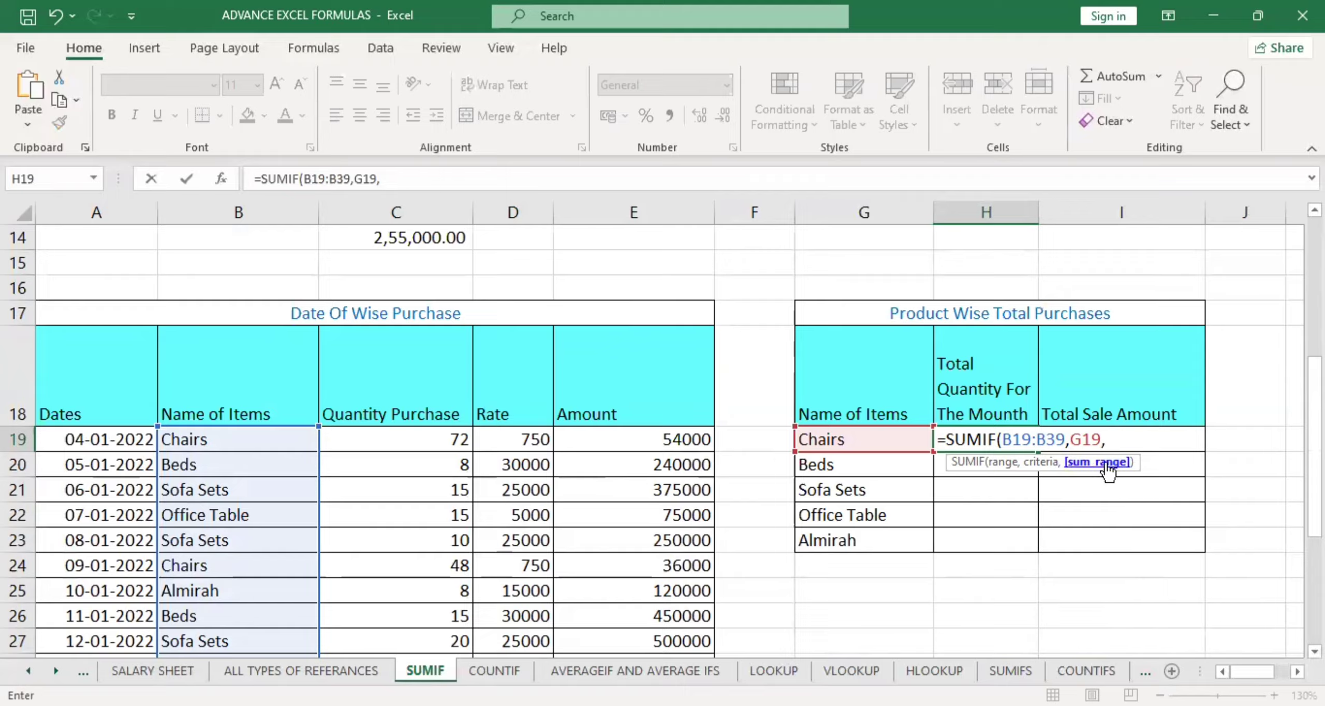
{"action": "left_click", "coordinate": [656, 439]}
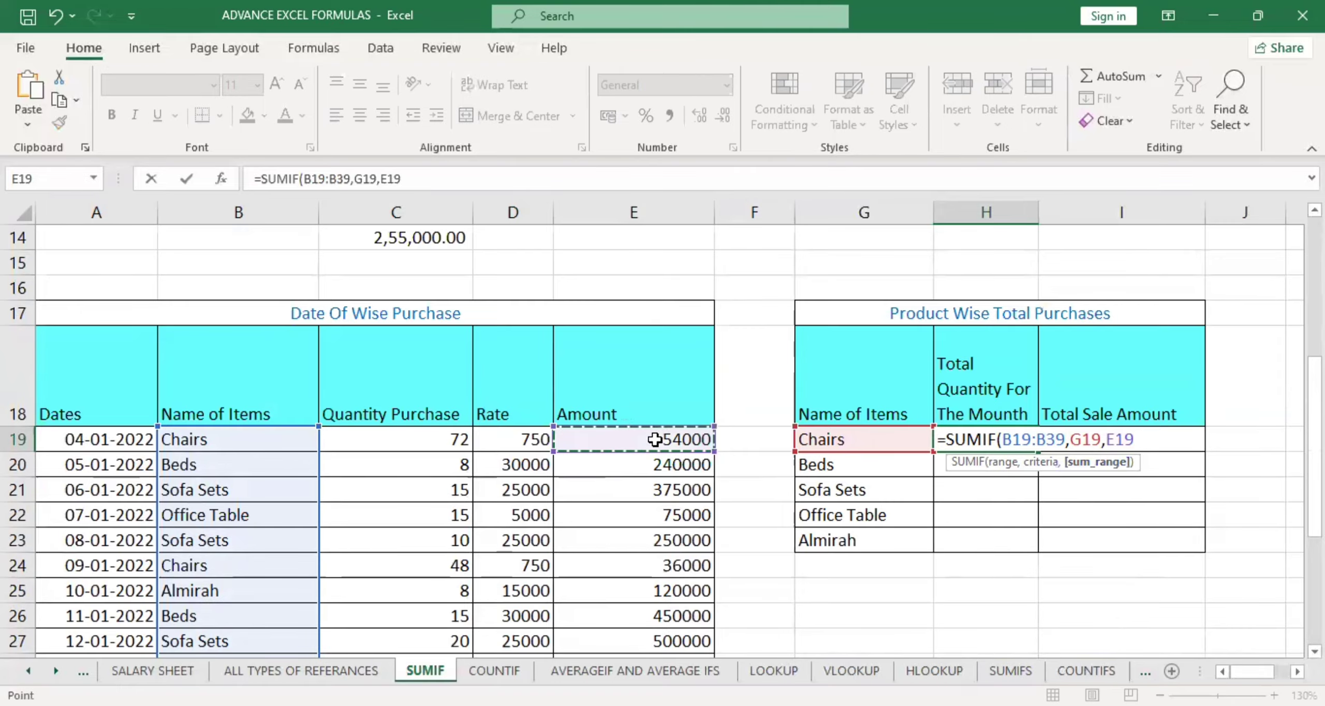
{"action": "key", "text": "ctrl+shift+Down"}
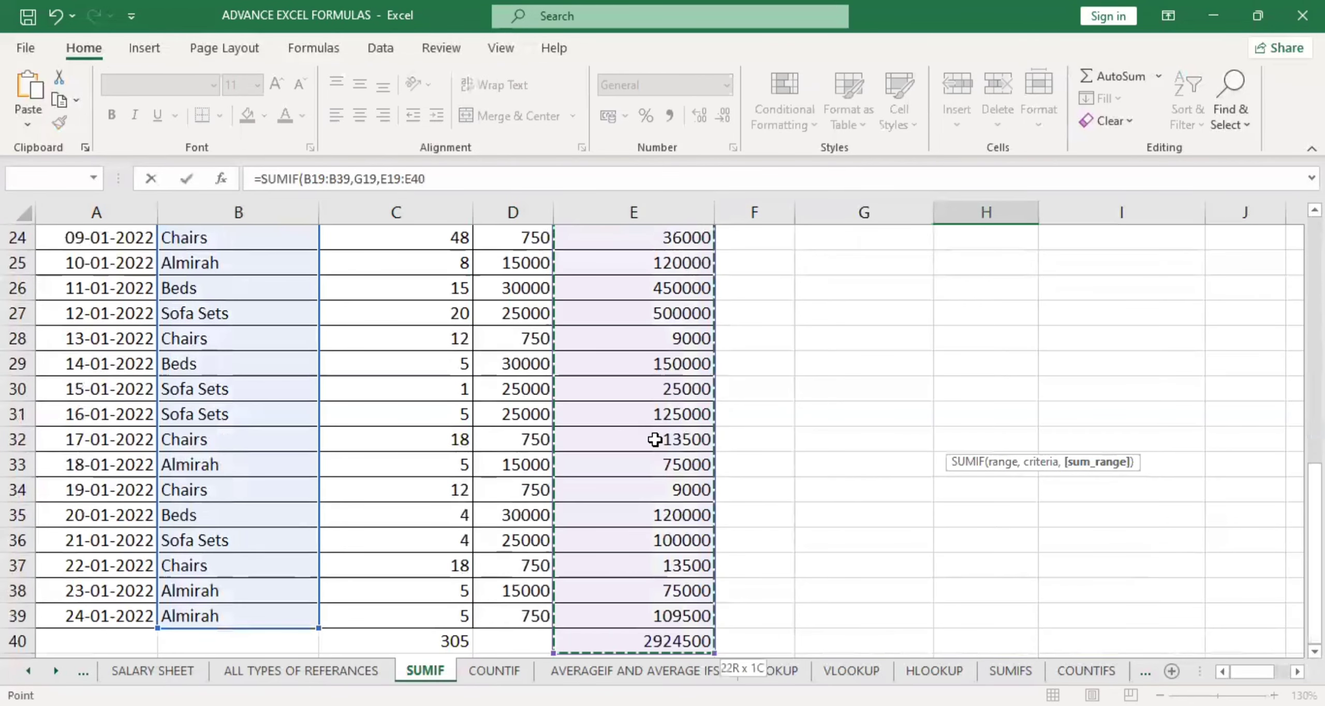
{"action": "key", "text": "shift+Up"}
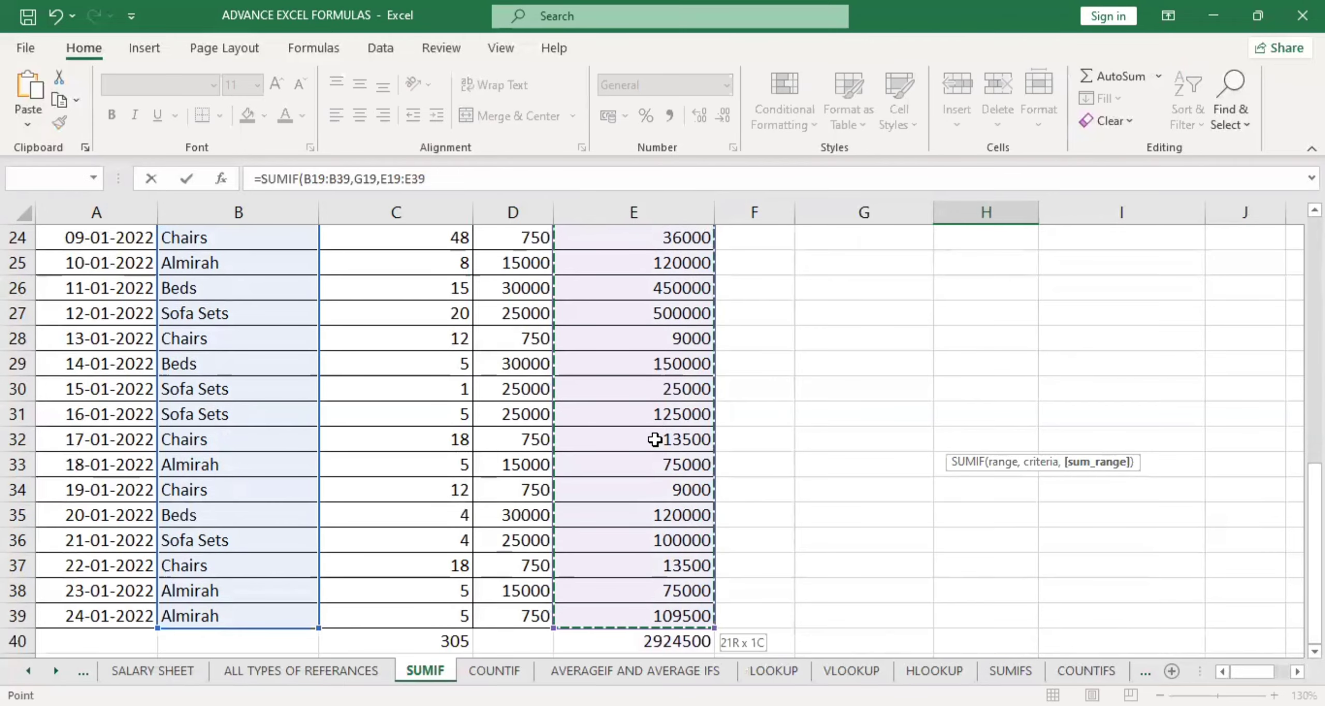
{"action": "scroll", "coordinate": [655, 439], "scroll_direction": "up", "scroll_amount": 1}
{"action": "scroll", "coordinate": [677, 569], "scroll_direction": "up", "scroll_amount": 2}
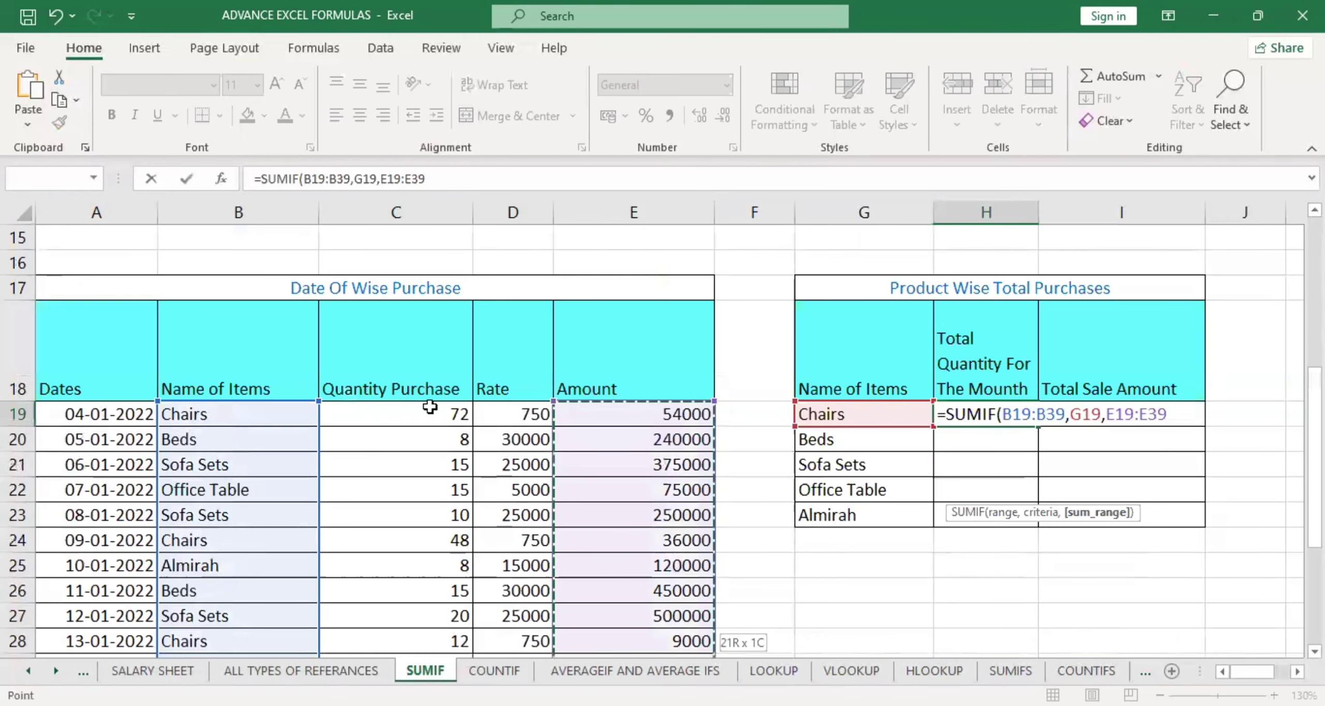
{"action": "key", "text": "BackSpace"}
{"action": "key", "text": "BackSpace"}
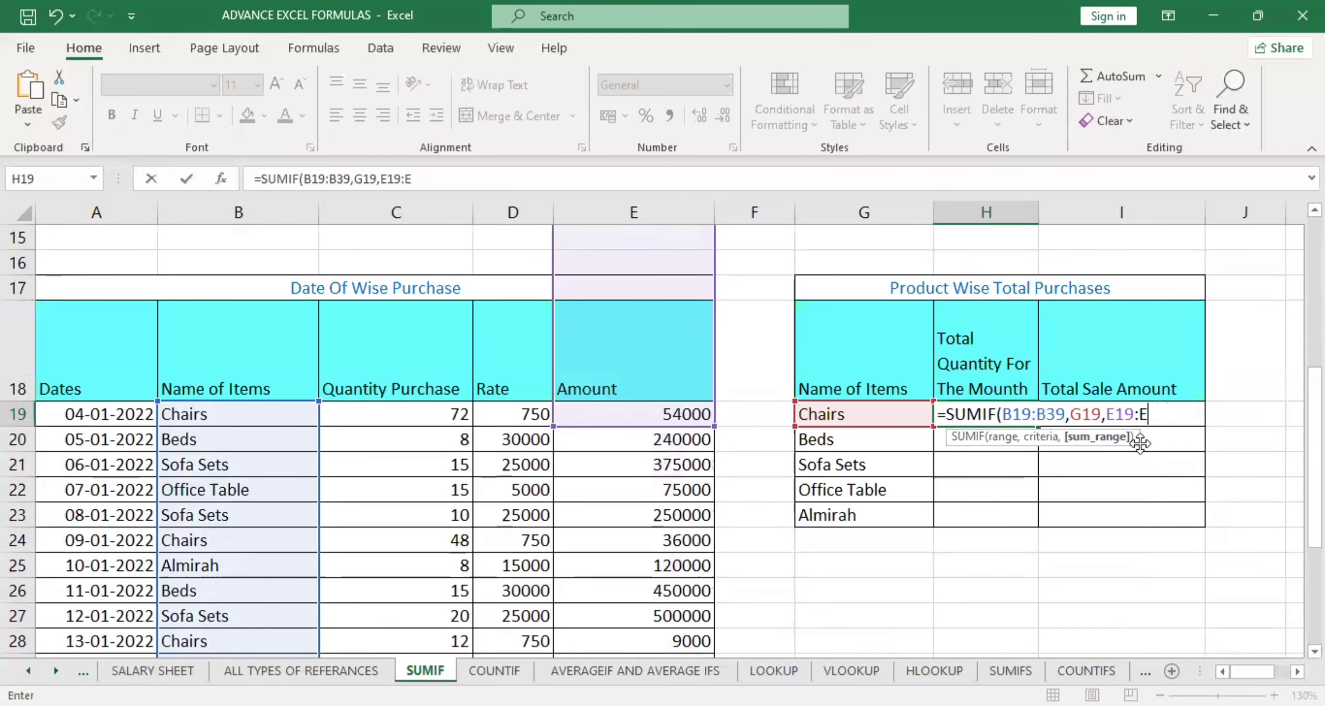
{"action": "key", "text": "BackSpace"}
{"action": "key", "text": "BackSpace"}
{"action": "key", "text": "BackSpace"}
{"action": "key", "text": "BackSpace"}
{"action": "key", "text": "BackSpace"}
- Complete the SUMIF formula in H19 with the quantity purchase cells C19:C39 as sum range
{"action": "left_click", "coordinate": [411, 418]}
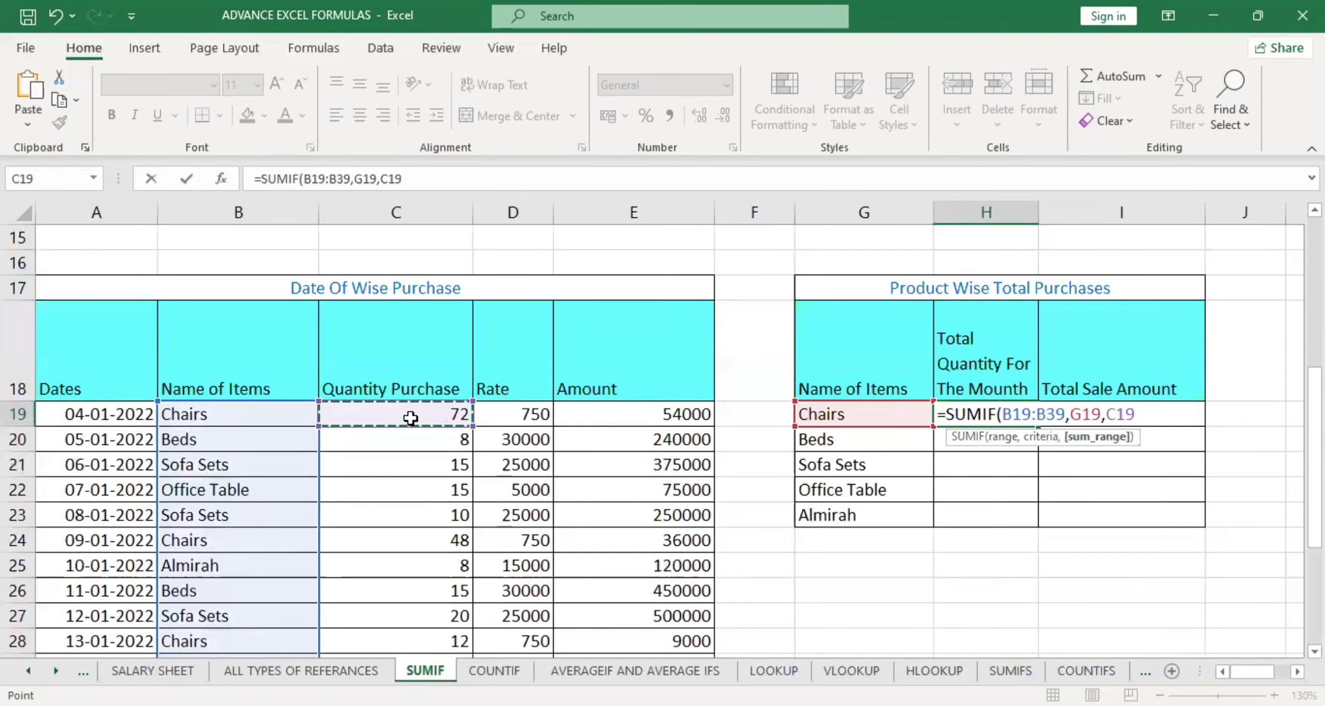
{"action": "key", "text": "ctrl+shift+Down"}
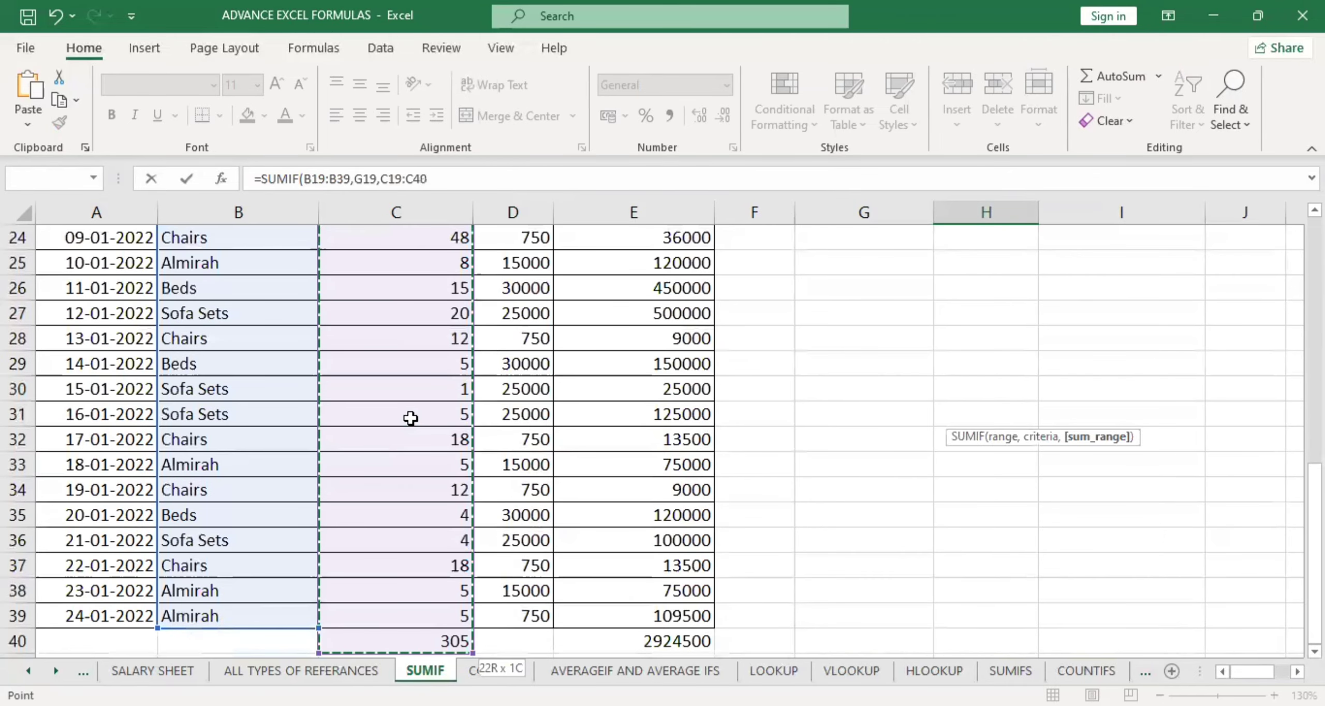
{"action": "key", "text": "shift+Up"}
{"action": "scroll", "coordinate": [410, 418], "scroll_direction": "up", "scroll_amount": 3}
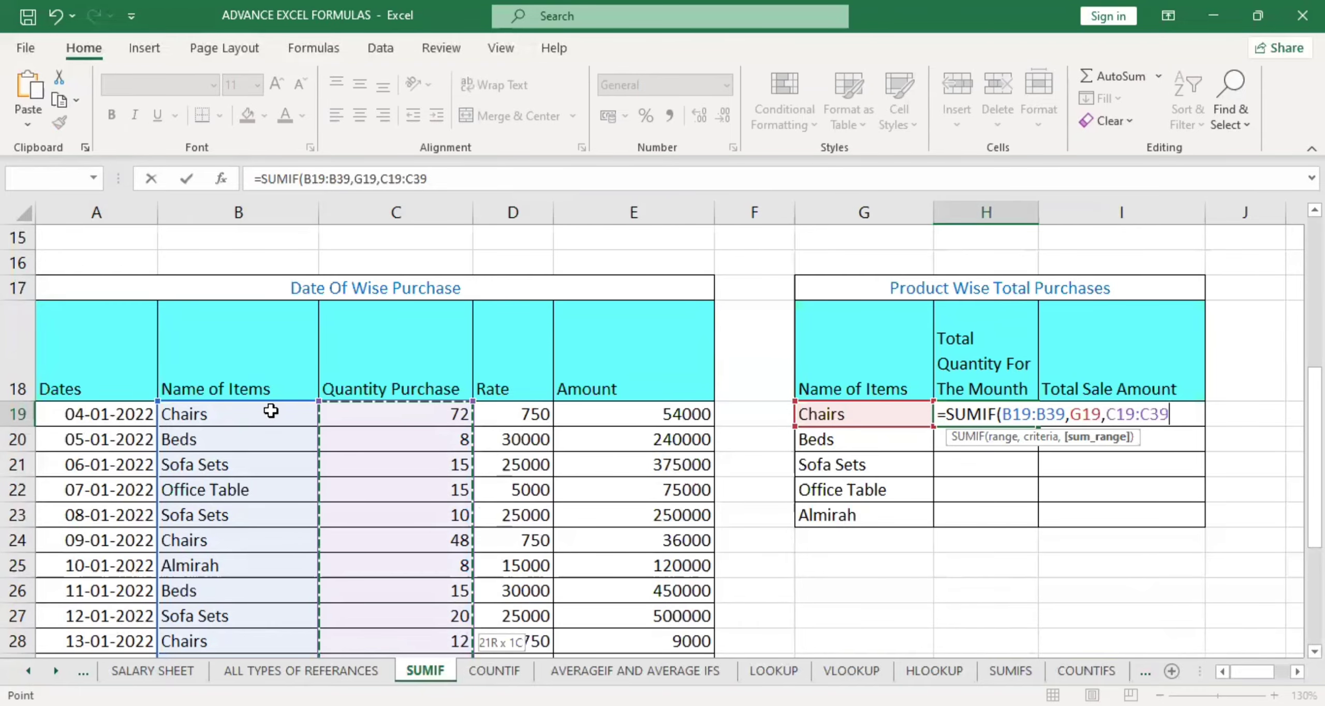
{"action": "left_click", "coordinate": [1040, 438]}
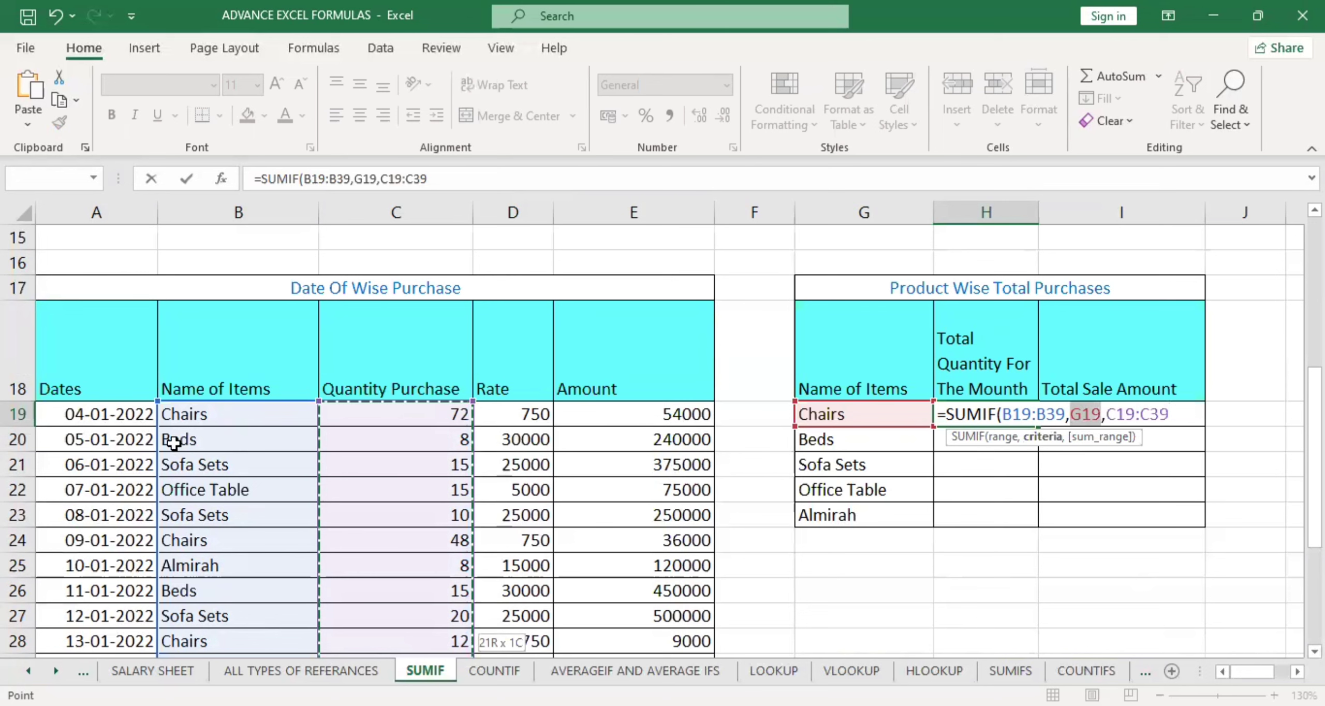
{"action": "left_click", "coordinate": [1123, 437]}
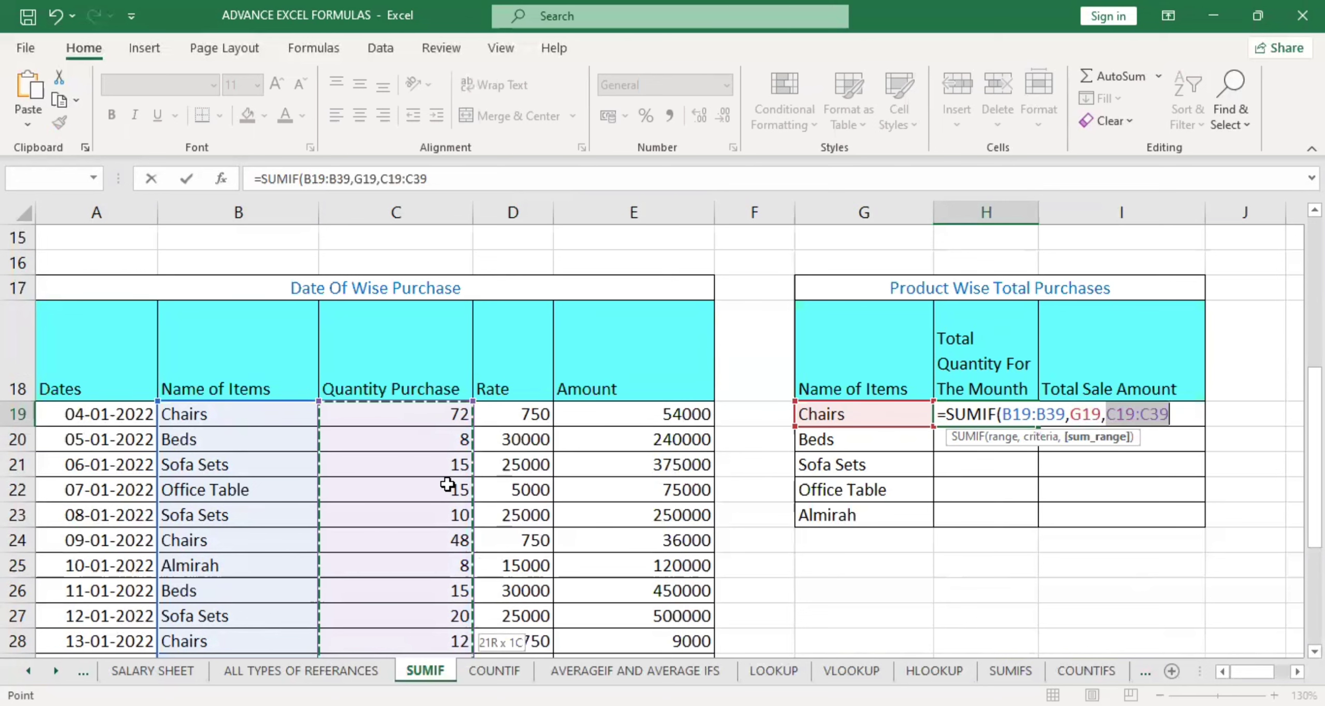
{"action": "key", "text": "Return"}
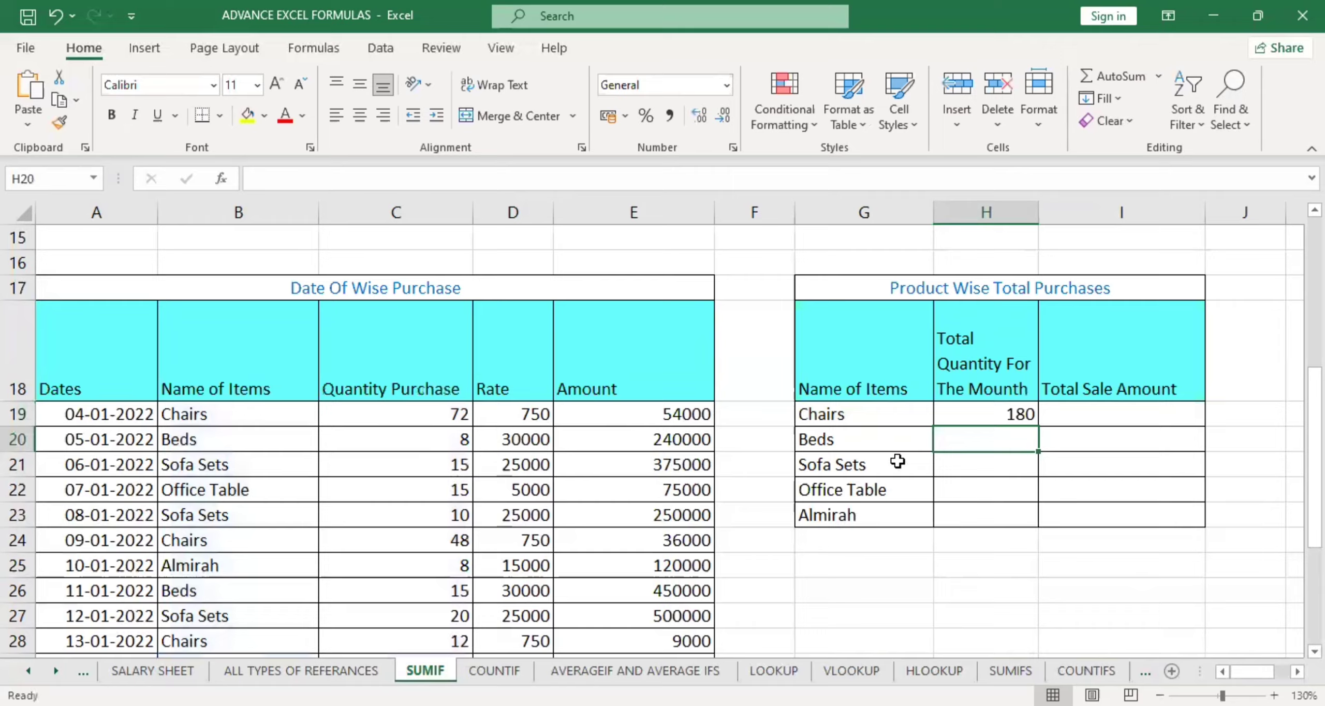
{"action": "left_click", "coordinate": [966, 414]}
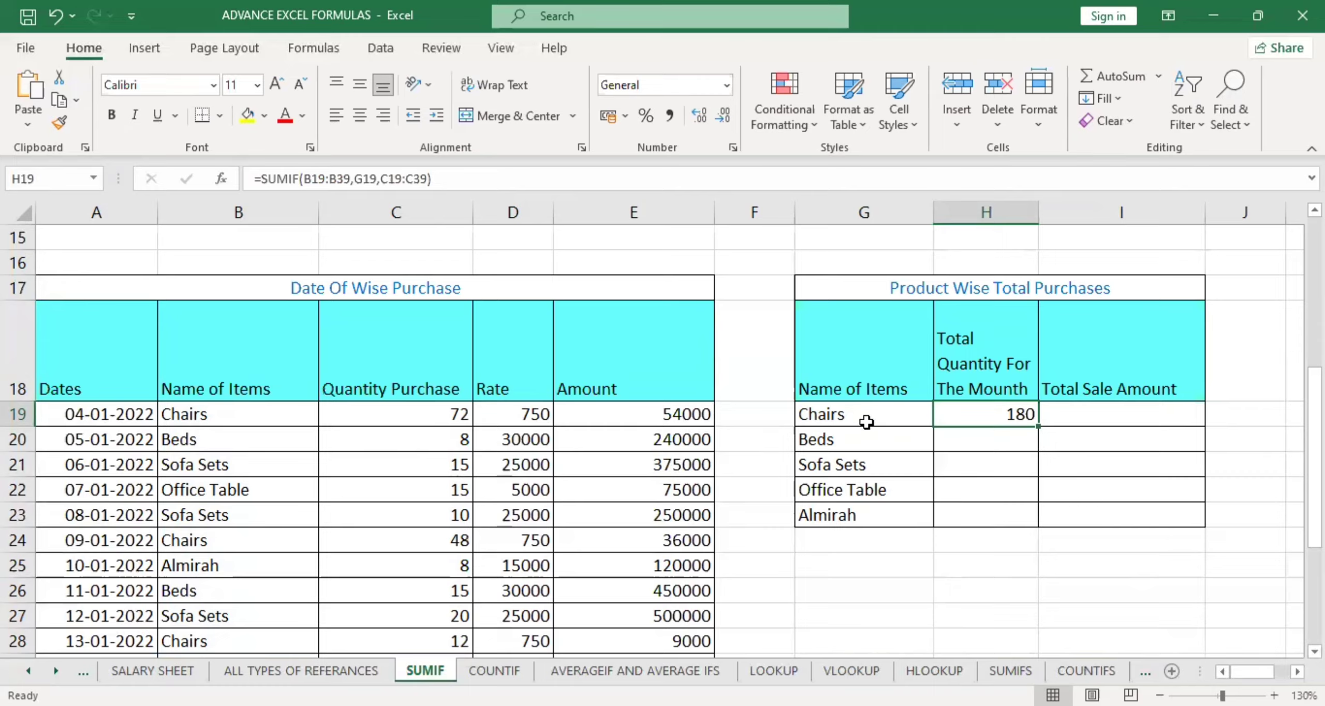
{"action": "key", "text": "Down"}
{"action": "key", "text": "Down"}
{"action": "key", "text": "Down"}
{"action": "key", "text": "Down"}
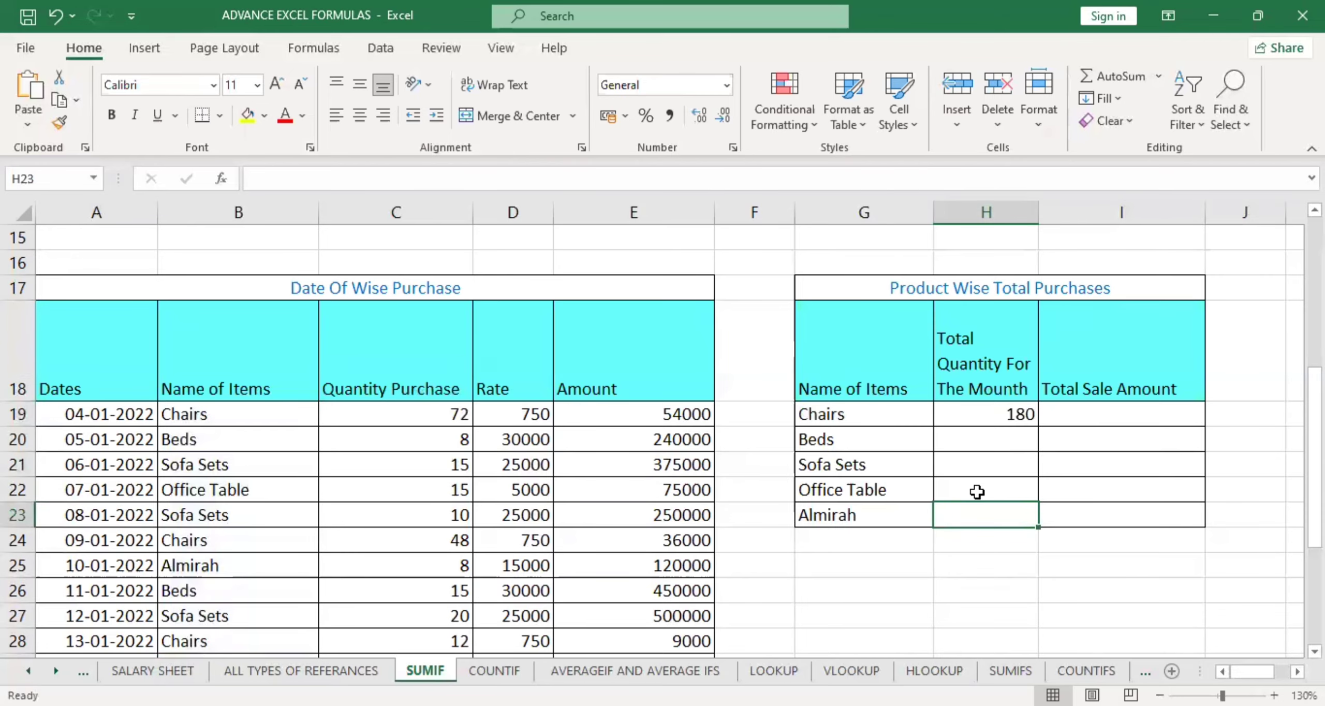
- Clear the Accounts Executive total in F3 of the designation table
{"action": "scroll", "coordinate": [717, 484], "scroll_direction": "up", "scroll_amount": 1}
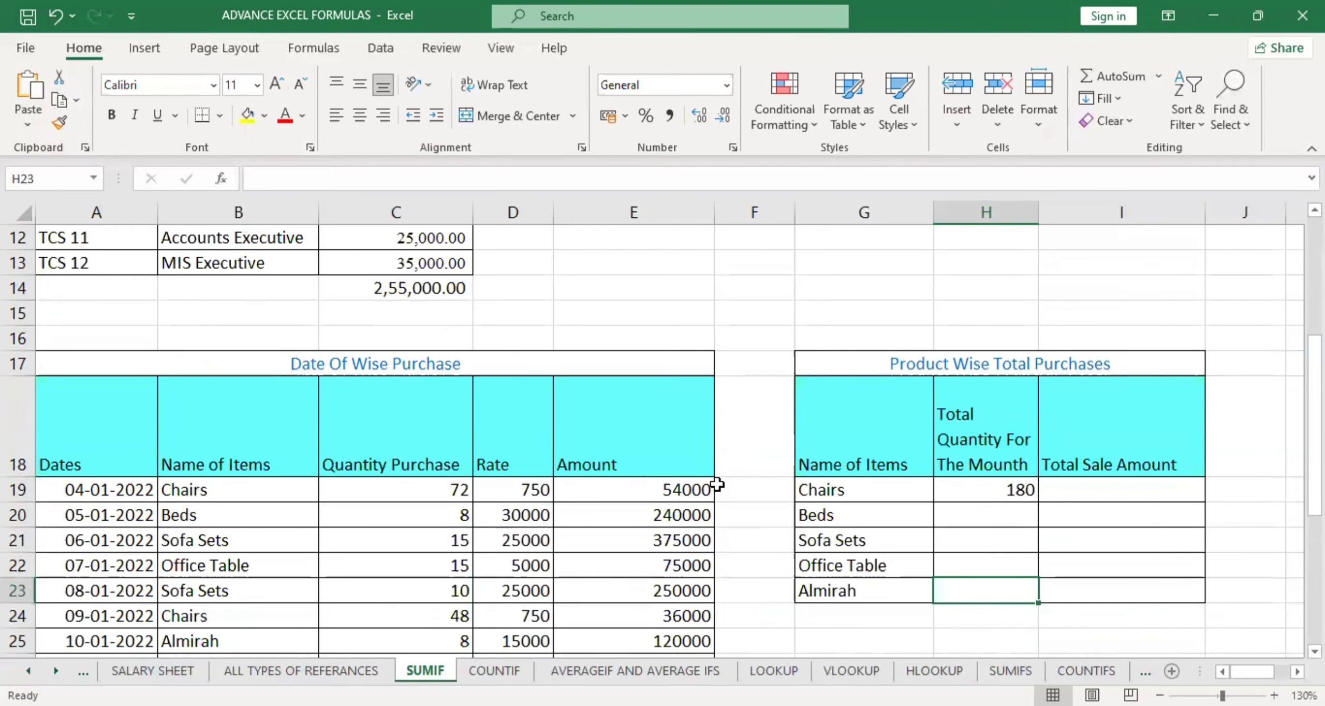
{"action": "scroll", "coordinate": [717, 484], "scroll_direction": "up", "scroll_amount": 4}
{"action": "left_click", "coordinate": [752, 279]}
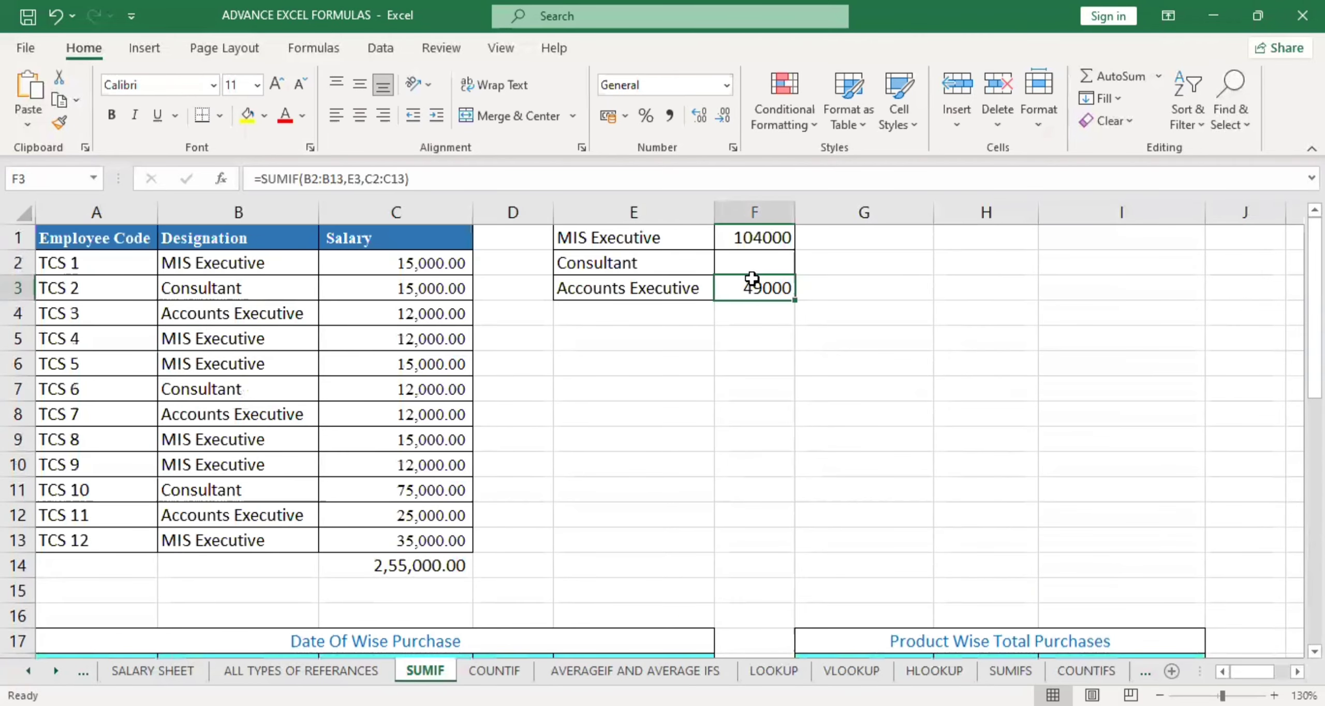
{"action": "key", "text": "Delete"}
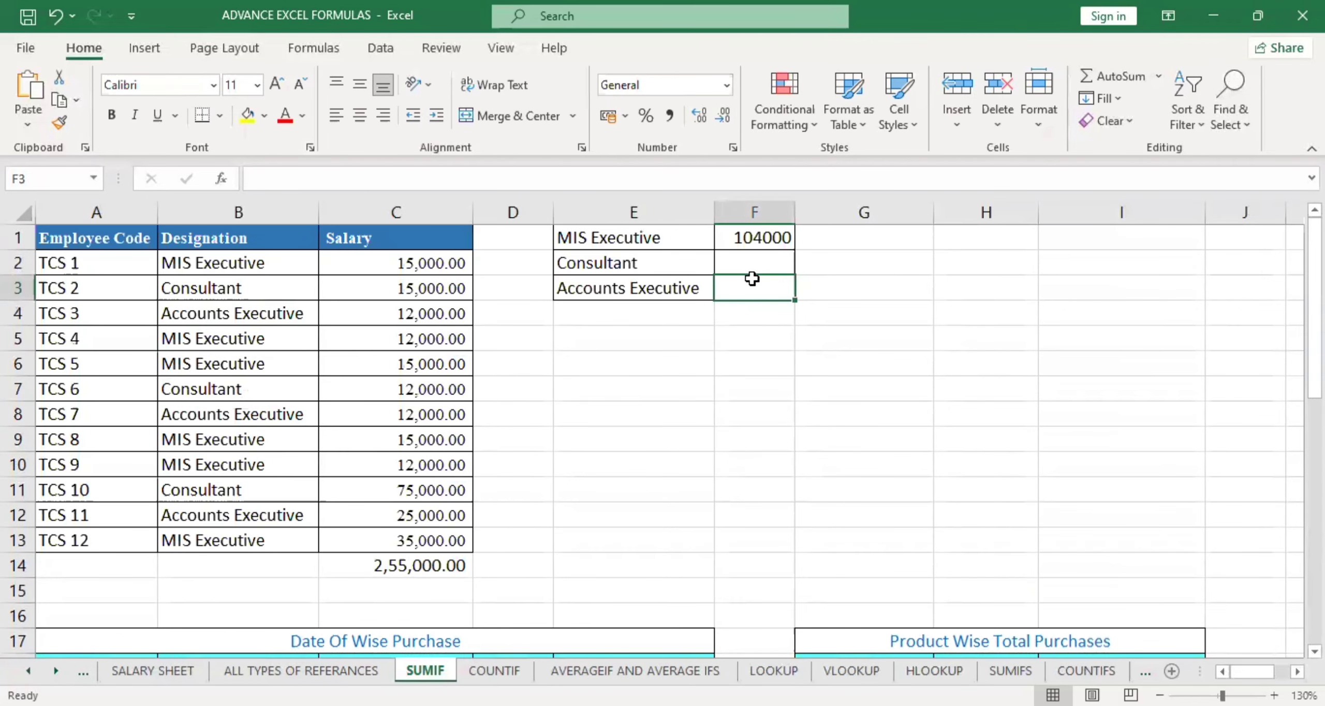
- Make the range and sum range of the SUMIF formula in F1 absolute as $B$2:$B$13 and $C$2:$C$13, keeping criteria E1 relative
{"action": "left_click", "coordinate": [753, 240]}
{"action": "double_click", "coordinate": [756, 240]}
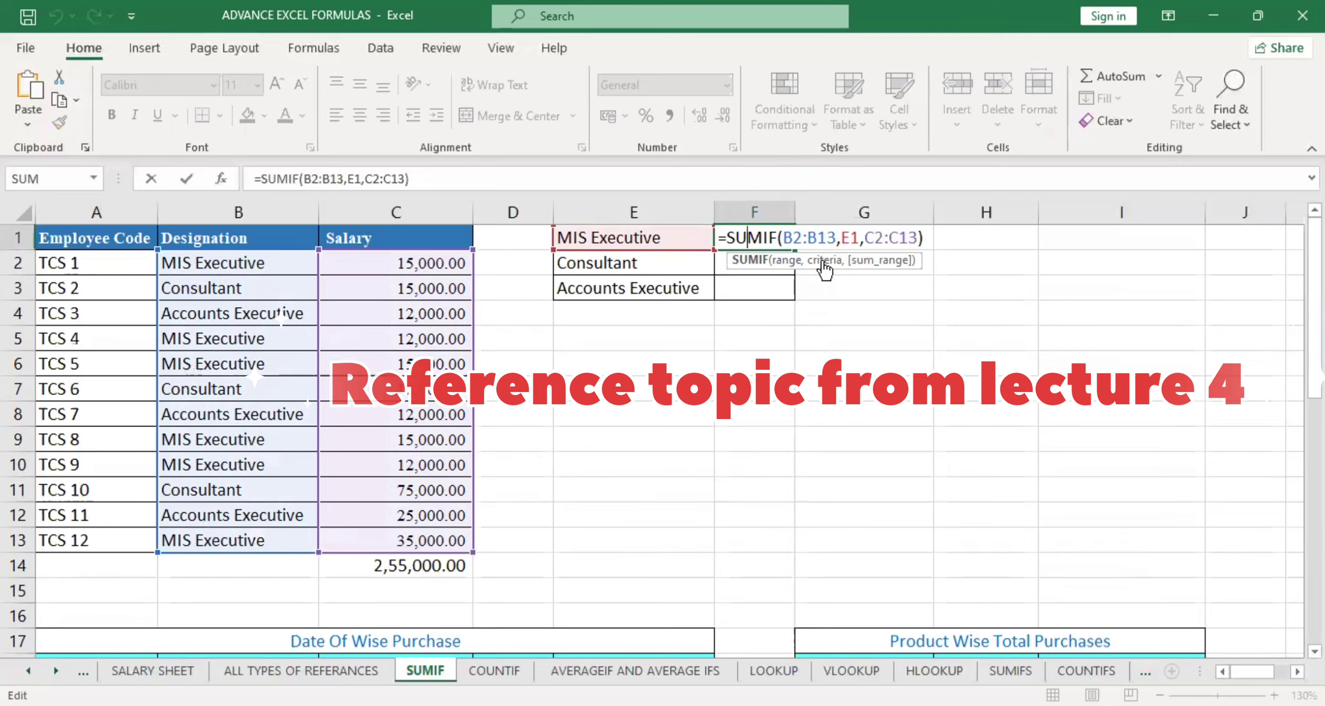
{"action": "left_click", "coordinate": [786, 261]}
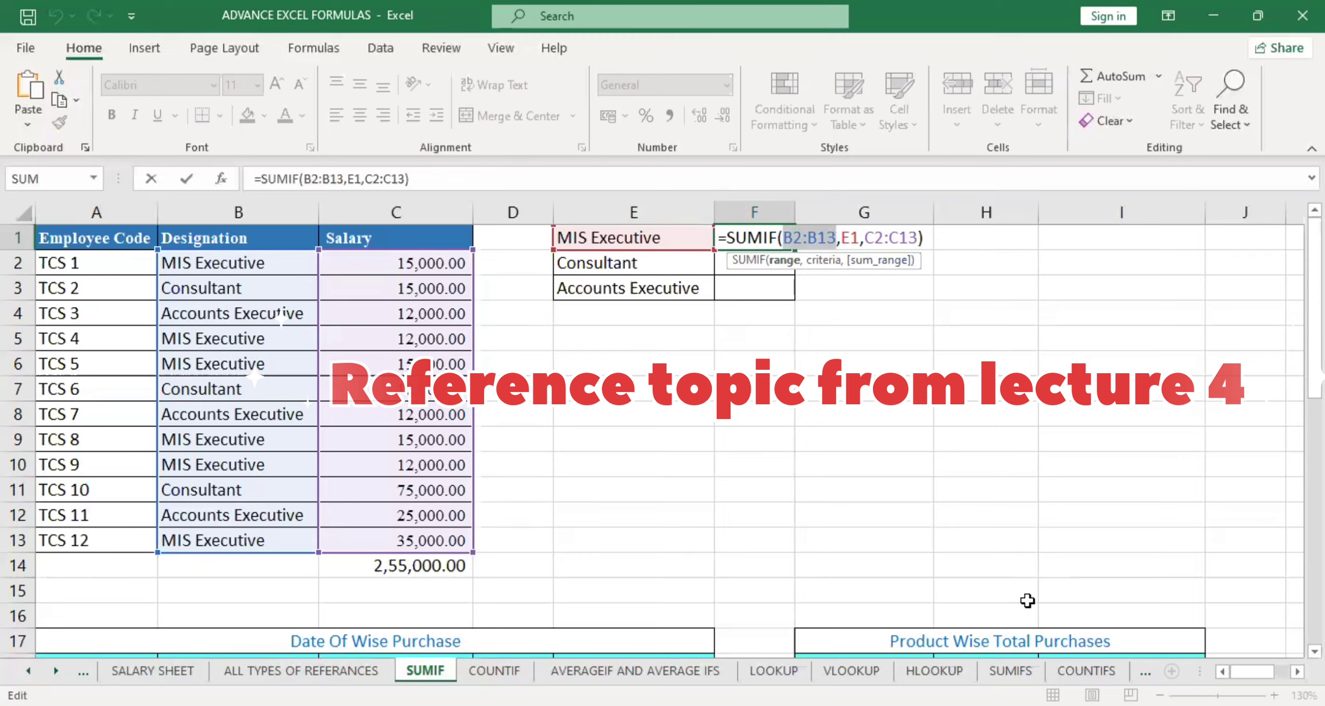
{"action": "key", "text": "F4"}
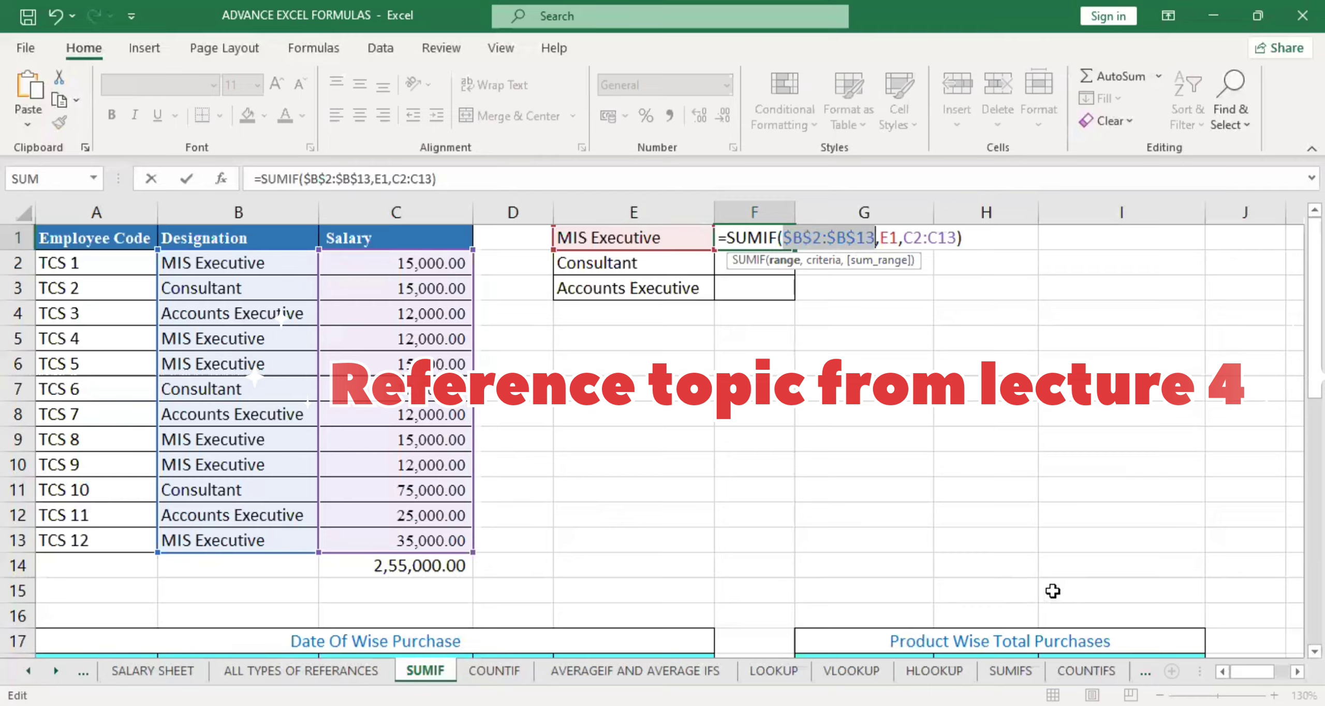
{"action": "left_click", "coordinate": [827, 265]}
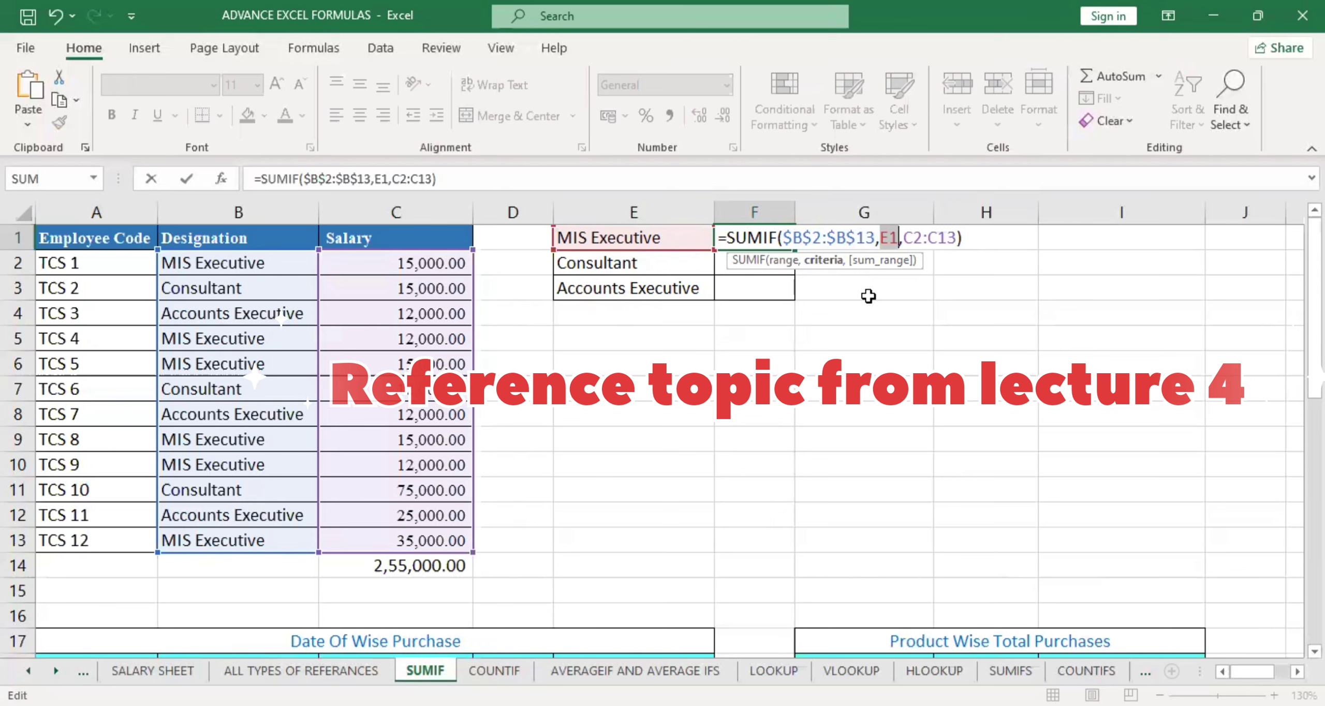
{"action": "left_click", "coordinate": [878, 267]}
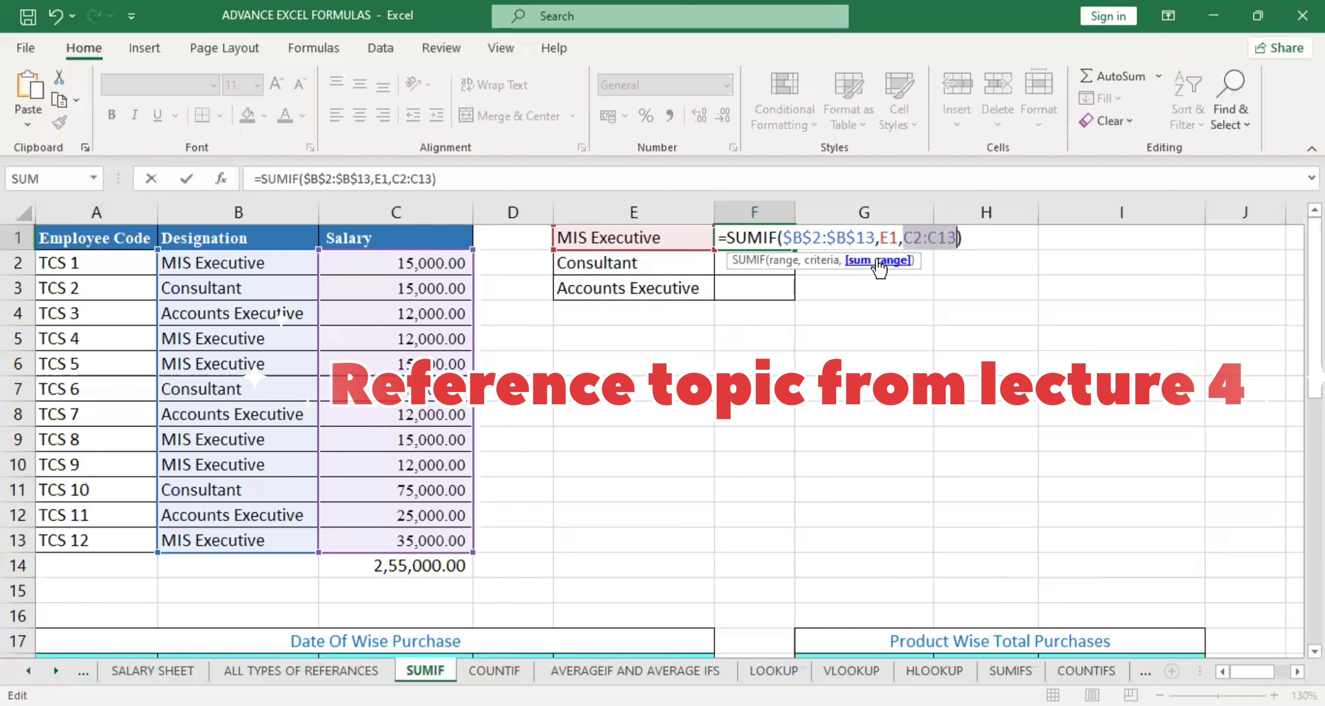
{"action": "key", "text": "F4"}
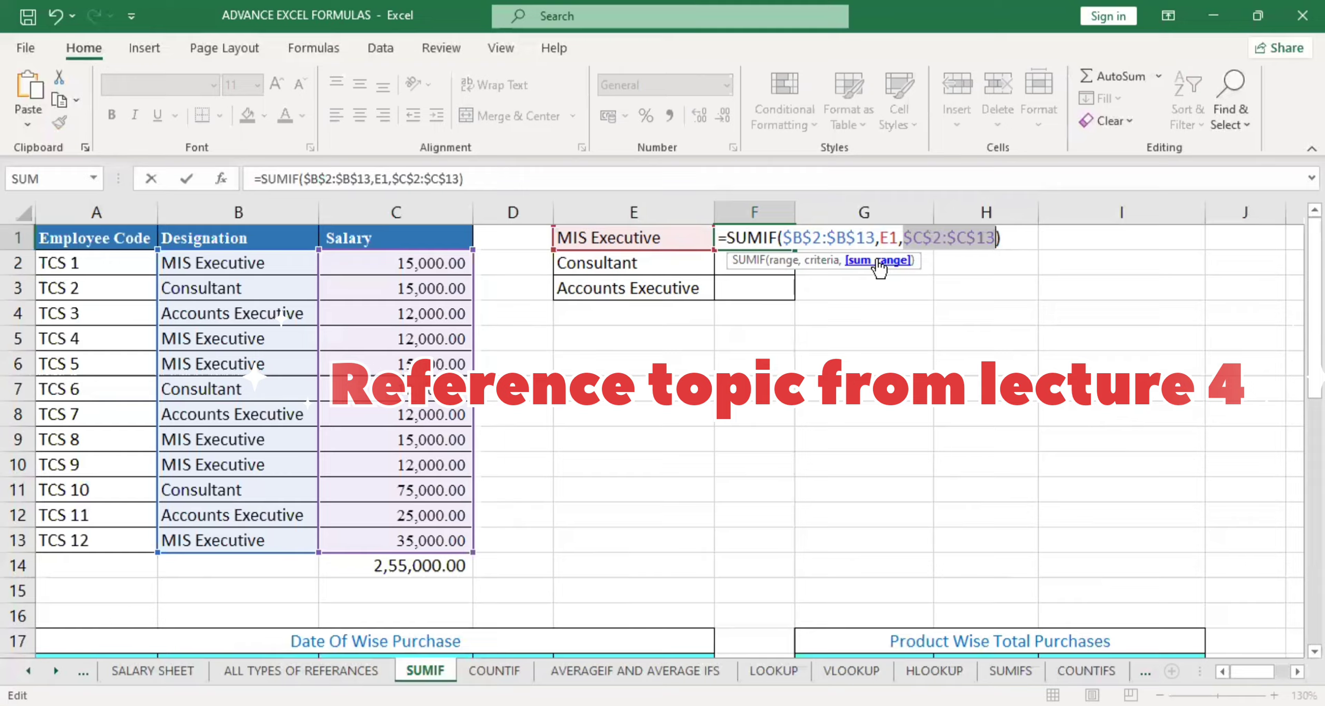
{"action": "key", "text": "Return"}
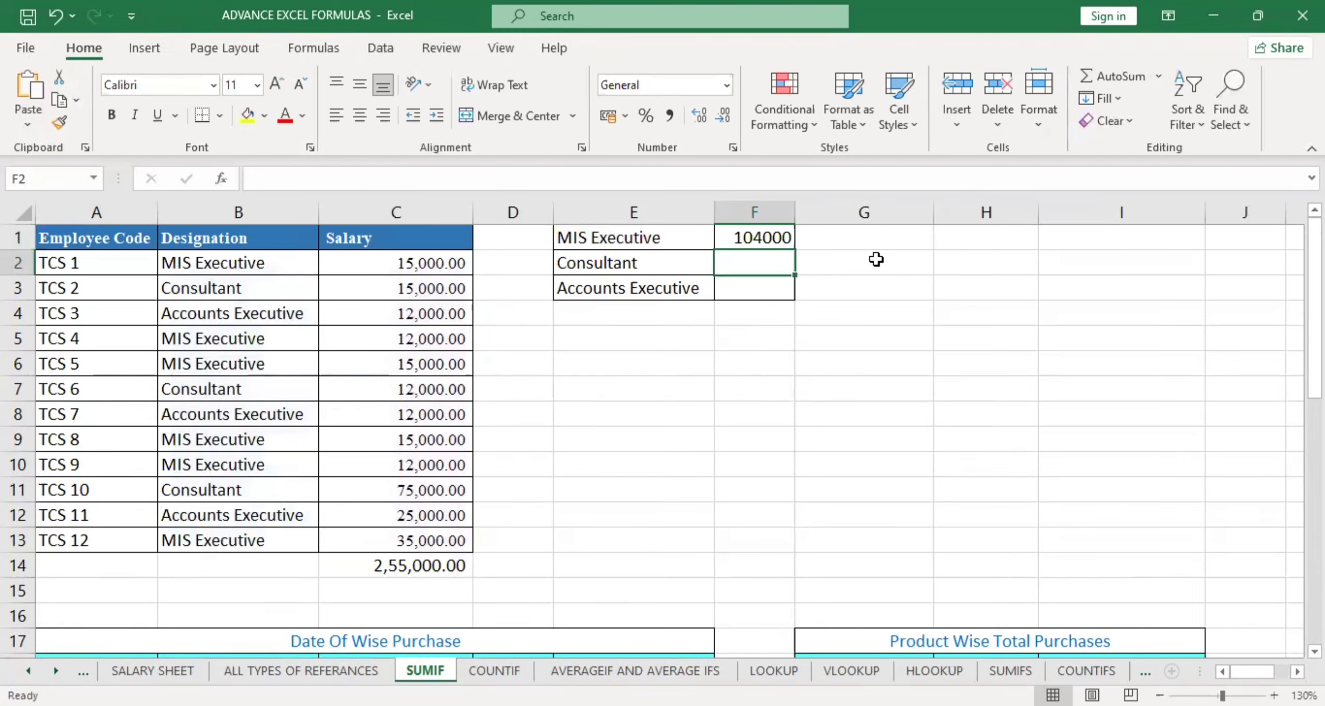
- Reopen the SUMIF formula in F1 and cycle its sum range through the relative and mixed reference forms back to $C$2:$C$13
{"action": "key", "text": "Up"}
{"action": "key", "text": "F2"}
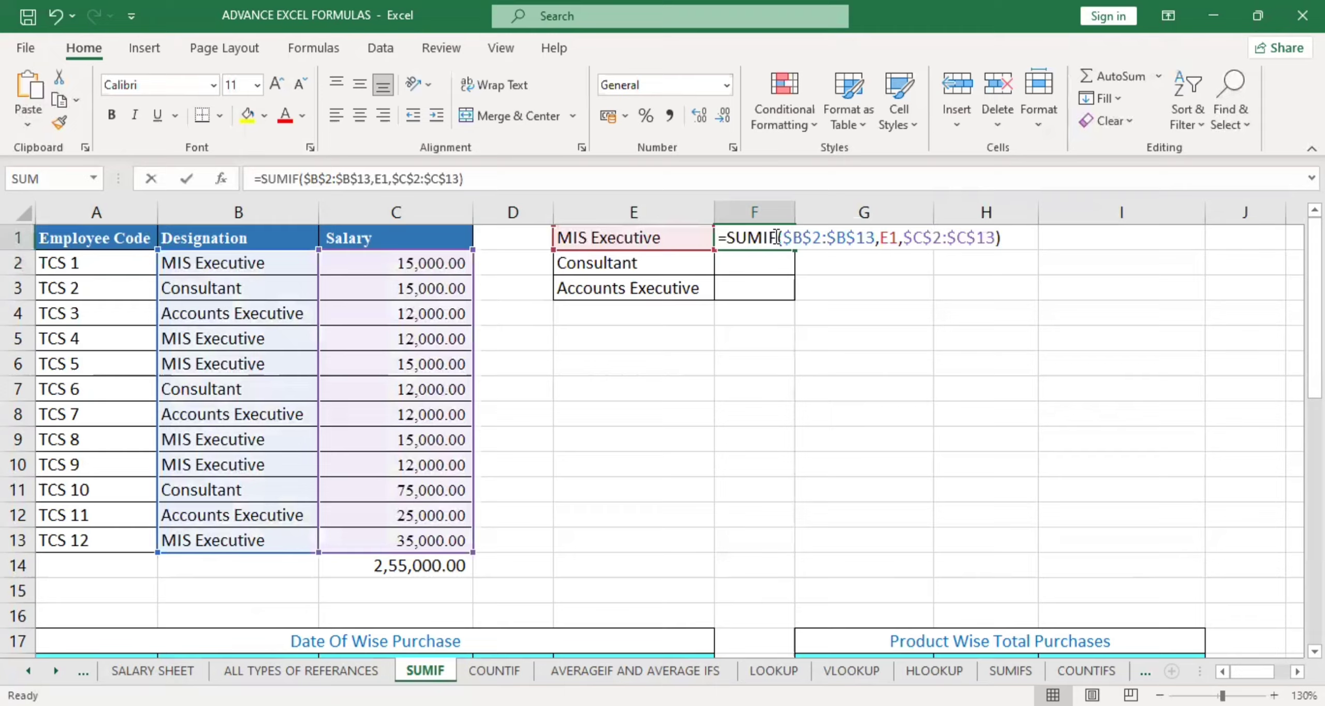
{"action": "left_click", "coordinate": [885, 262]}
{"action": "key", "text": "Escape"}
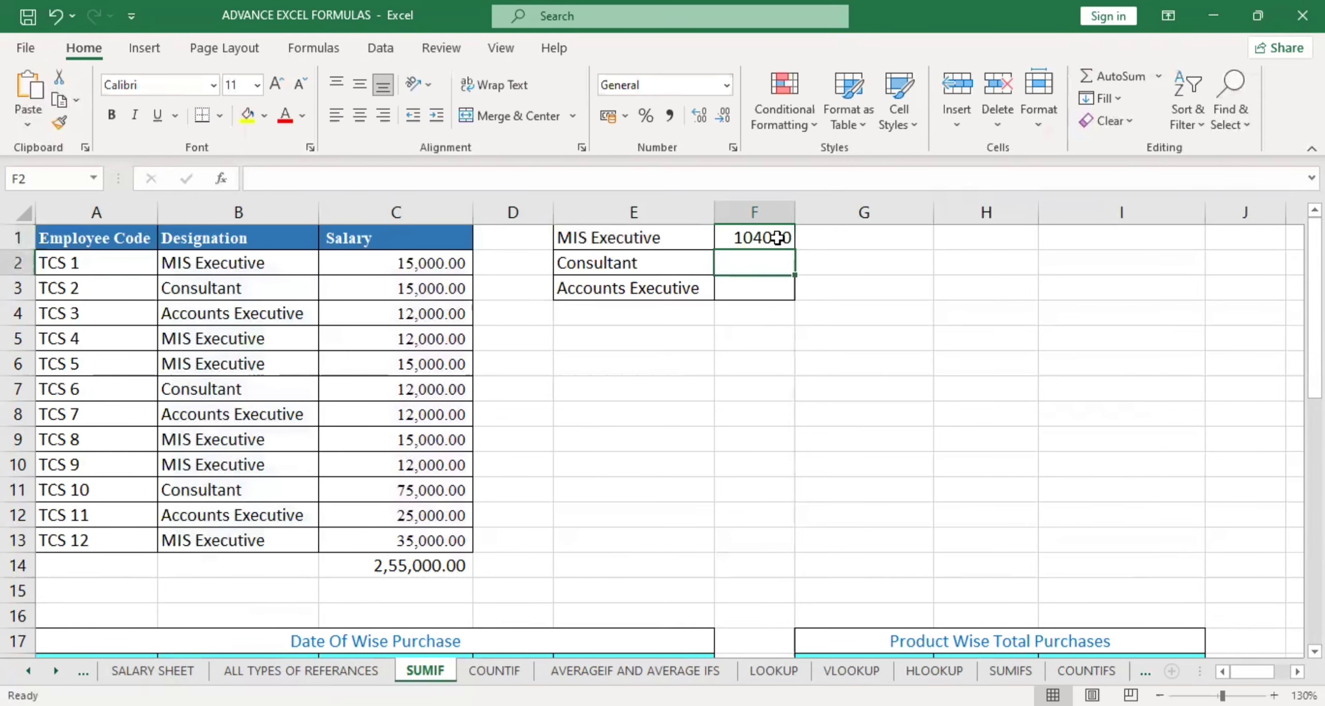
{"action": "double_click", "coordinate": [787, 249]}
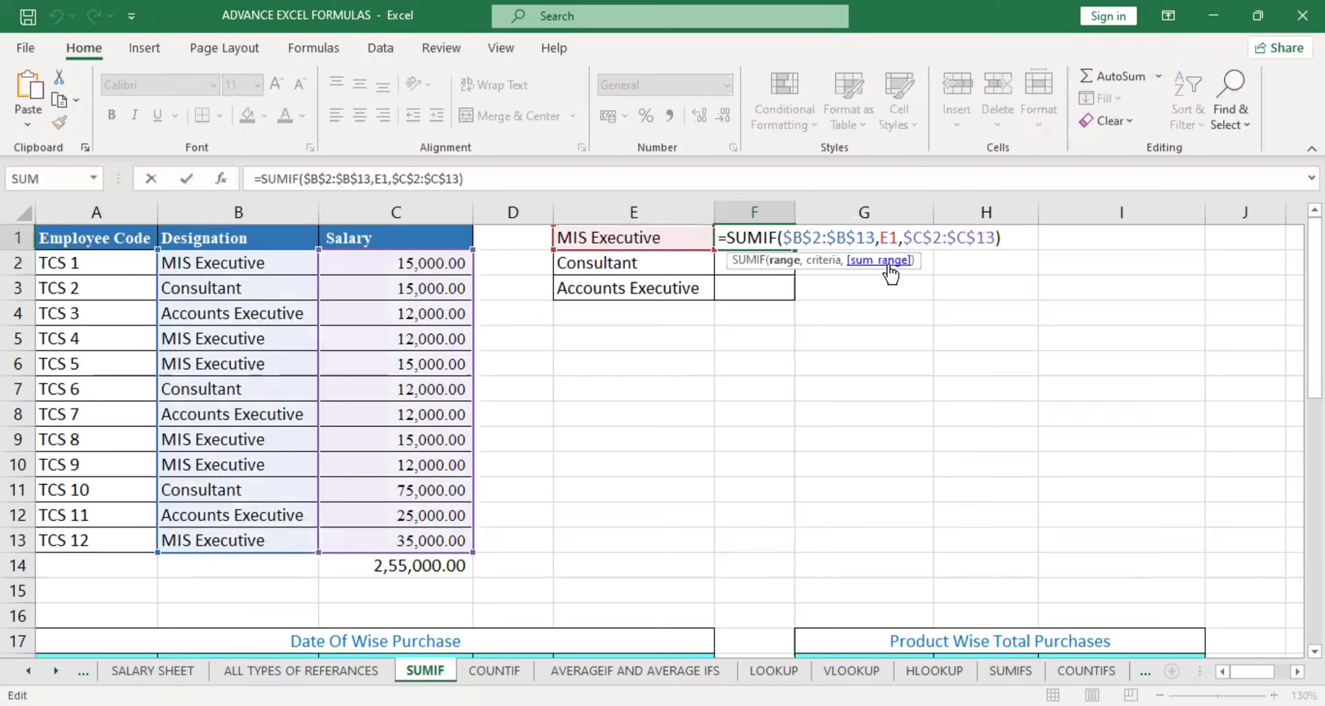
{"action": "left_click", "coordinate": [889, 264]}
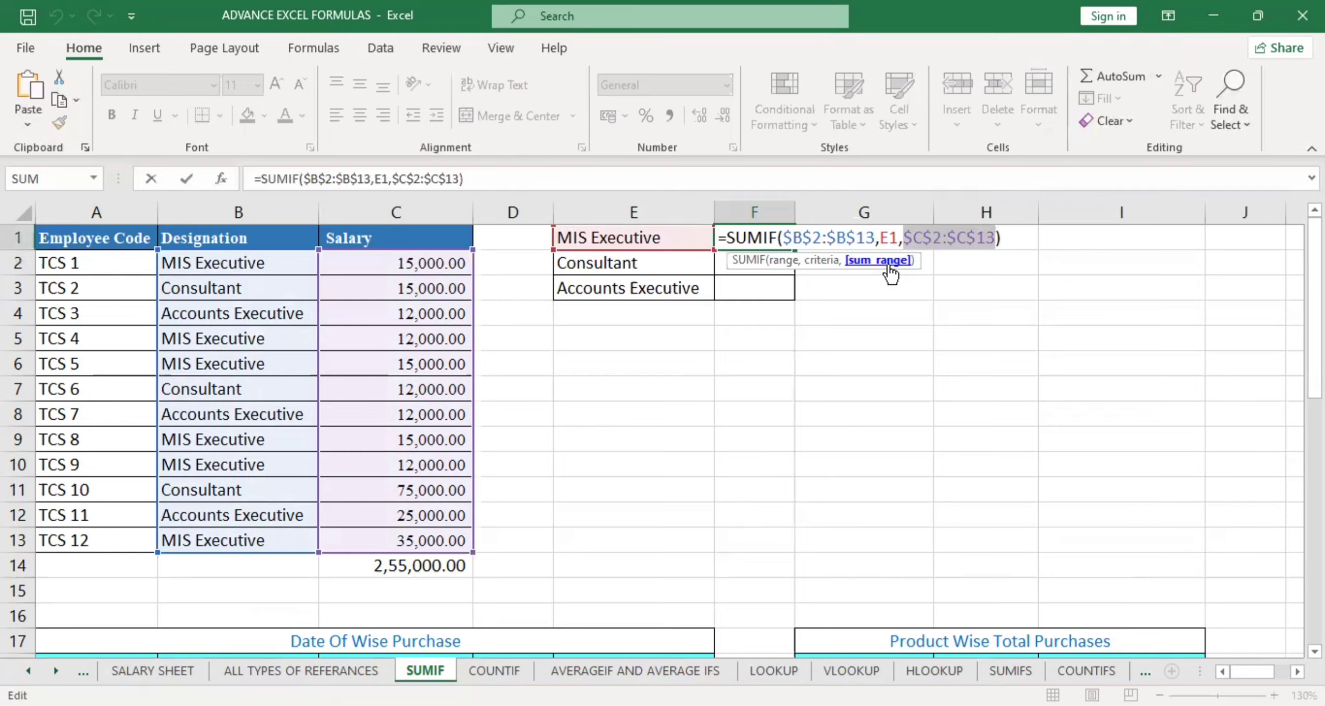
{"action": "key", "text": "F4"}
{"action": "key", "text": "F4"}
{"action": "key", "text": "F4"}
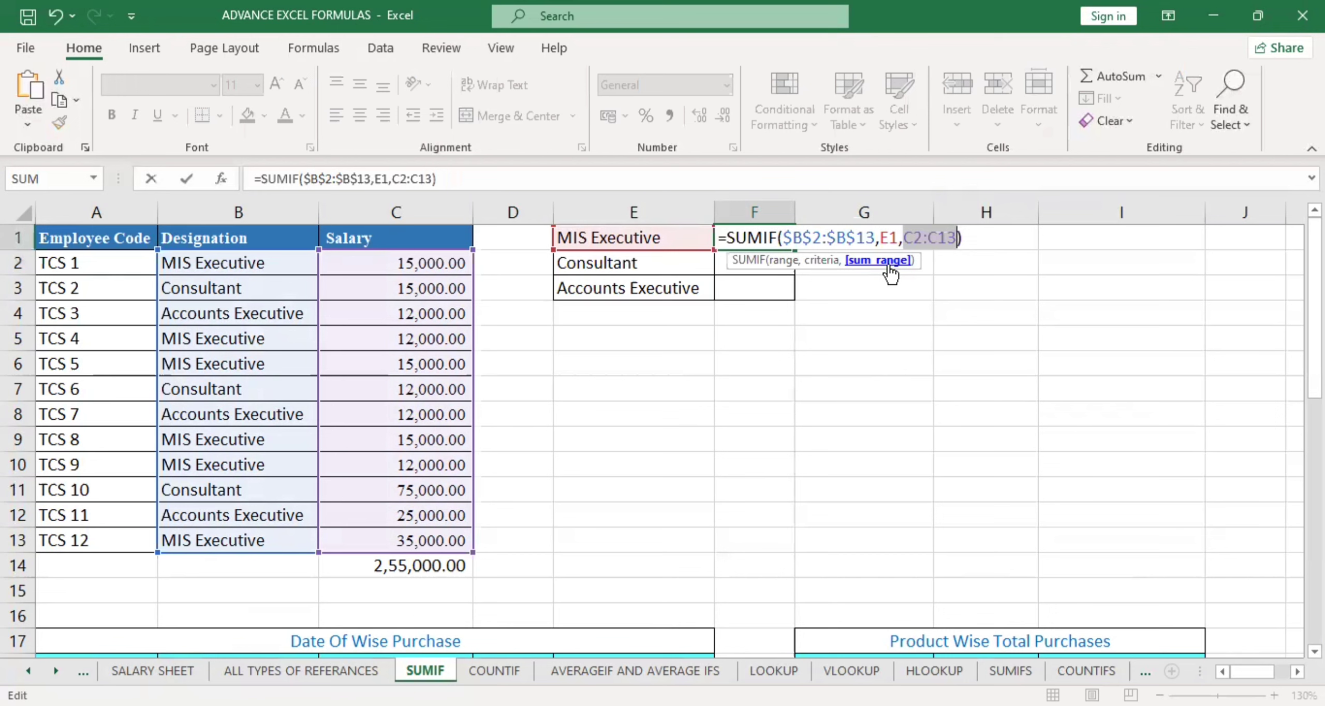
{"action": "key", "text": "F4"}
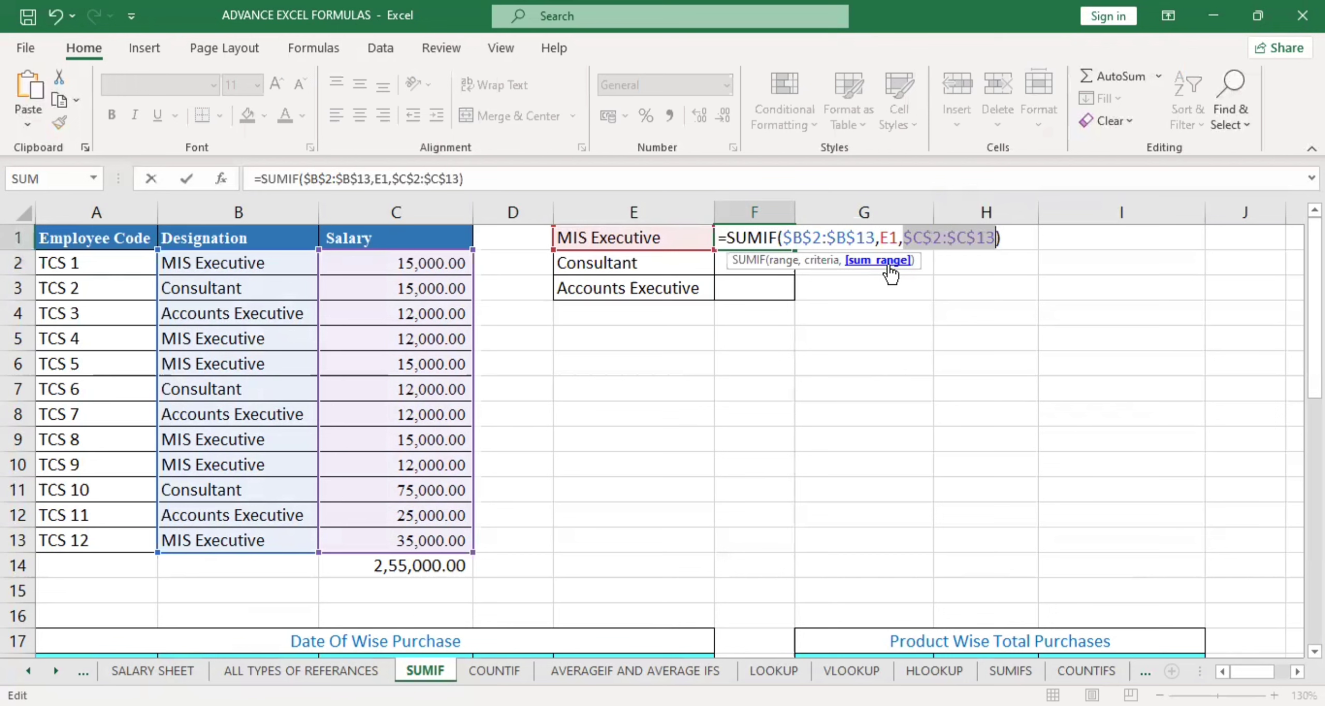
{"action": "key", "text": "Return"}
- Copy the SUMIF formula from F1 down to F3 for the Consultant and Accounts Executive salary totals
{"action": "left_click", "coordinate": [784, 237]}
{"action": "left_click_drag", "start_coordinate": [795, 250], "coordinate": [794, 298]}
- Examine the copied SUMIF formulas in F2 and F3, comparing their locked ranges and relative criteria references
{"action": "left_click", "coordinate": [772, 287]}
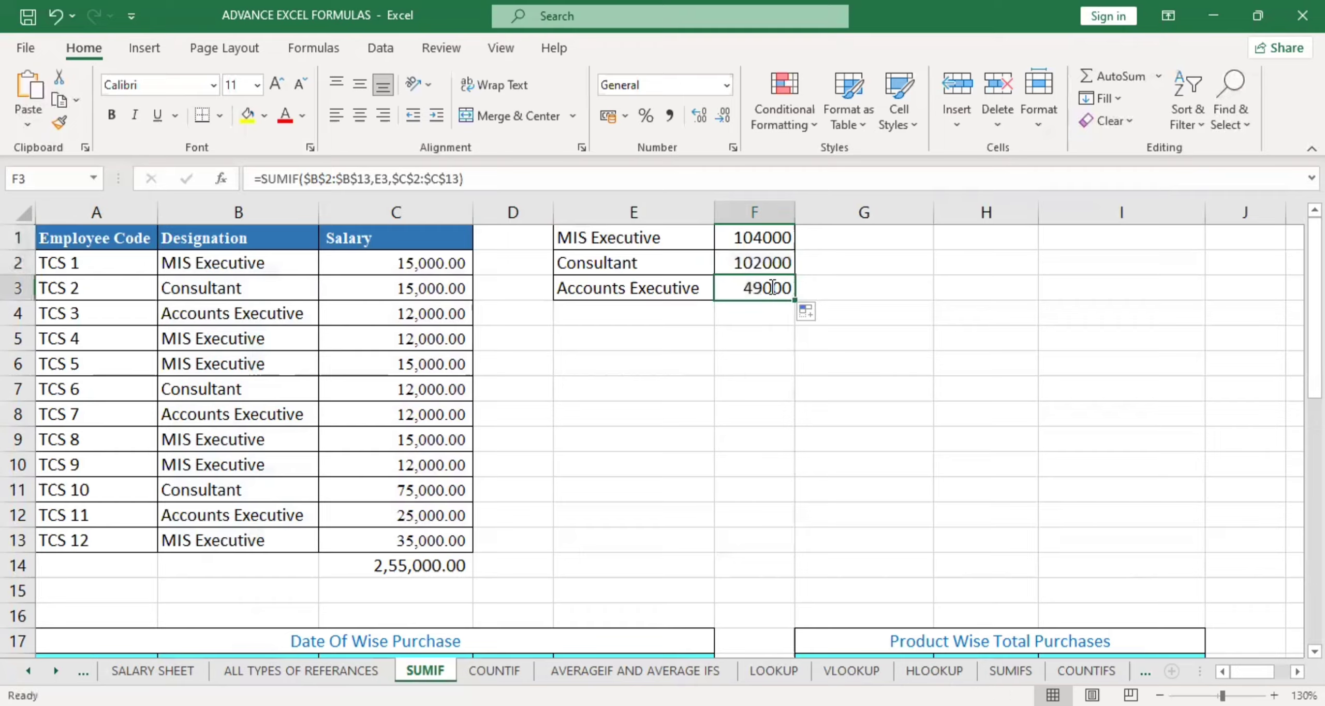
{"action": "double_click", "coordinate": [772, 288]}
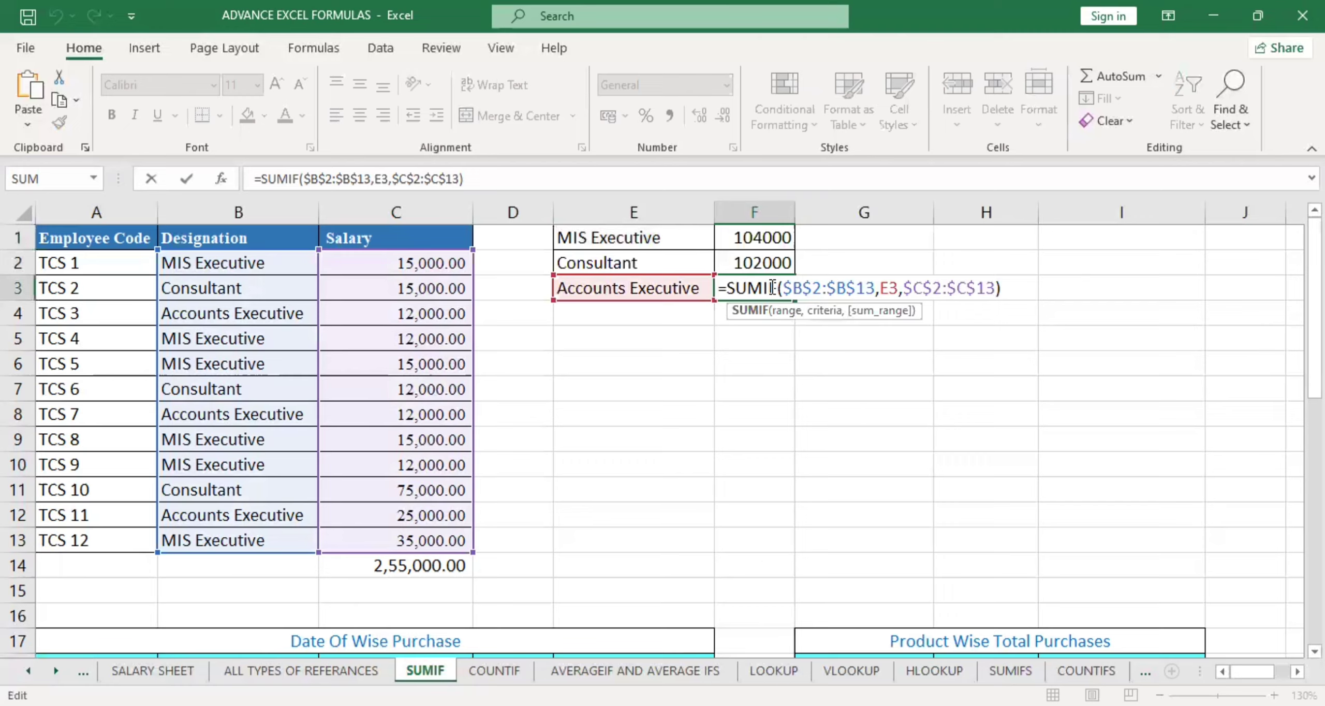
{"action": "type", "text": "+"}
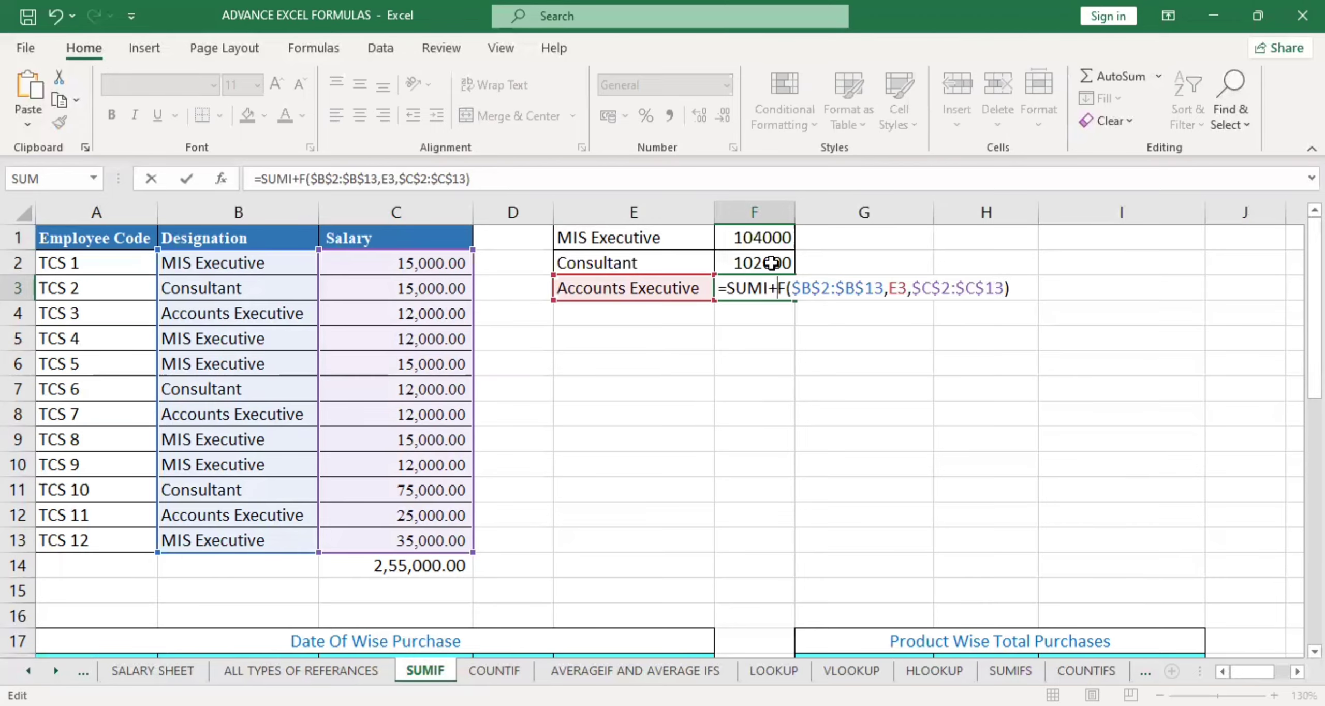
{"action": "key", "text": "Escape"}
{"action": "double_click", "coordinate": [773, 263]}
{"action": "key", "text": "Return"}
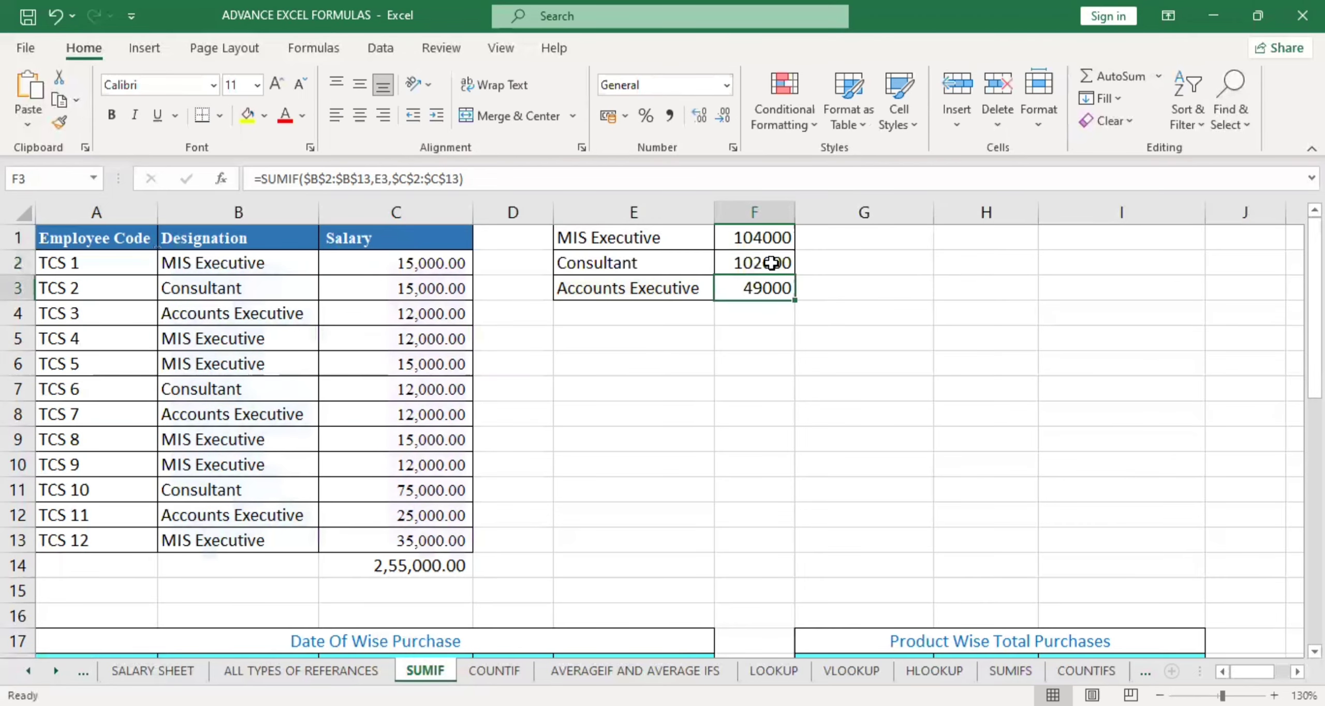
{"action": "double_click", "coordinate": [772, 263]}
{"action": "key", "text": "Return"}
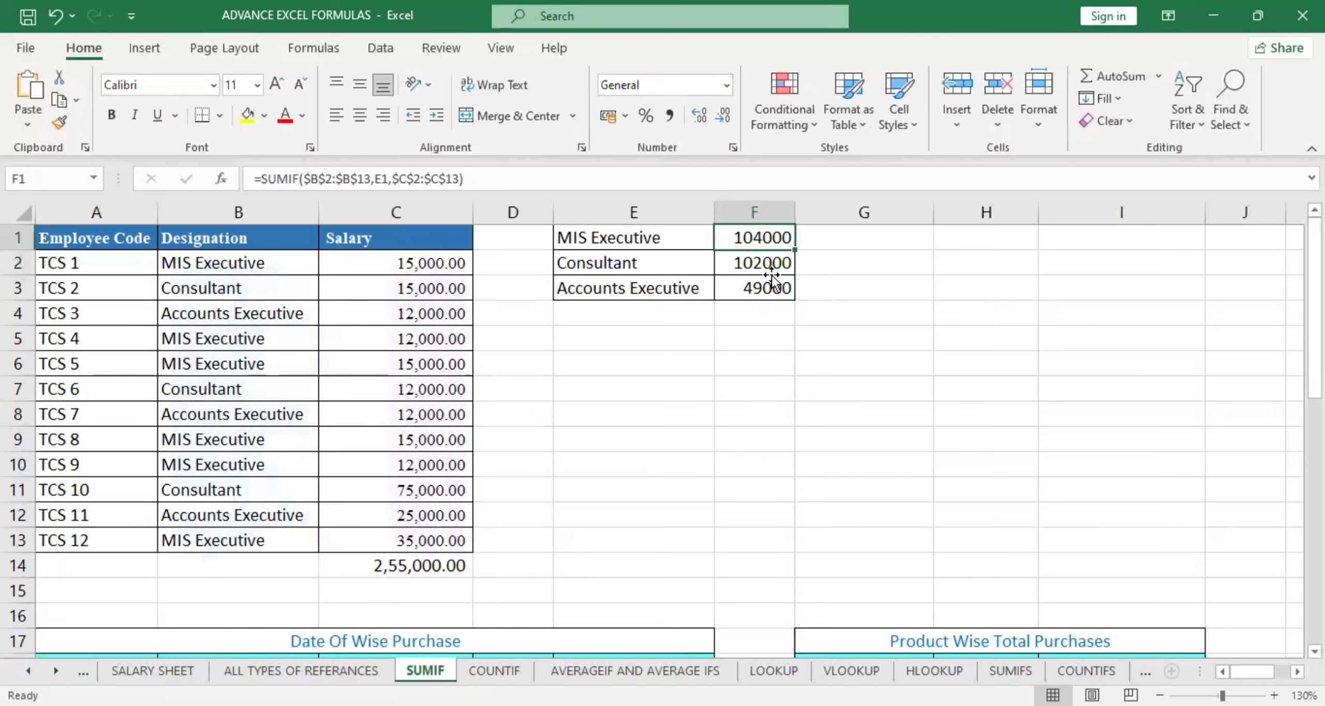
{"action": "double_click", "coordinate": [770, 289]}
{"action": "key", "text": "Return"}
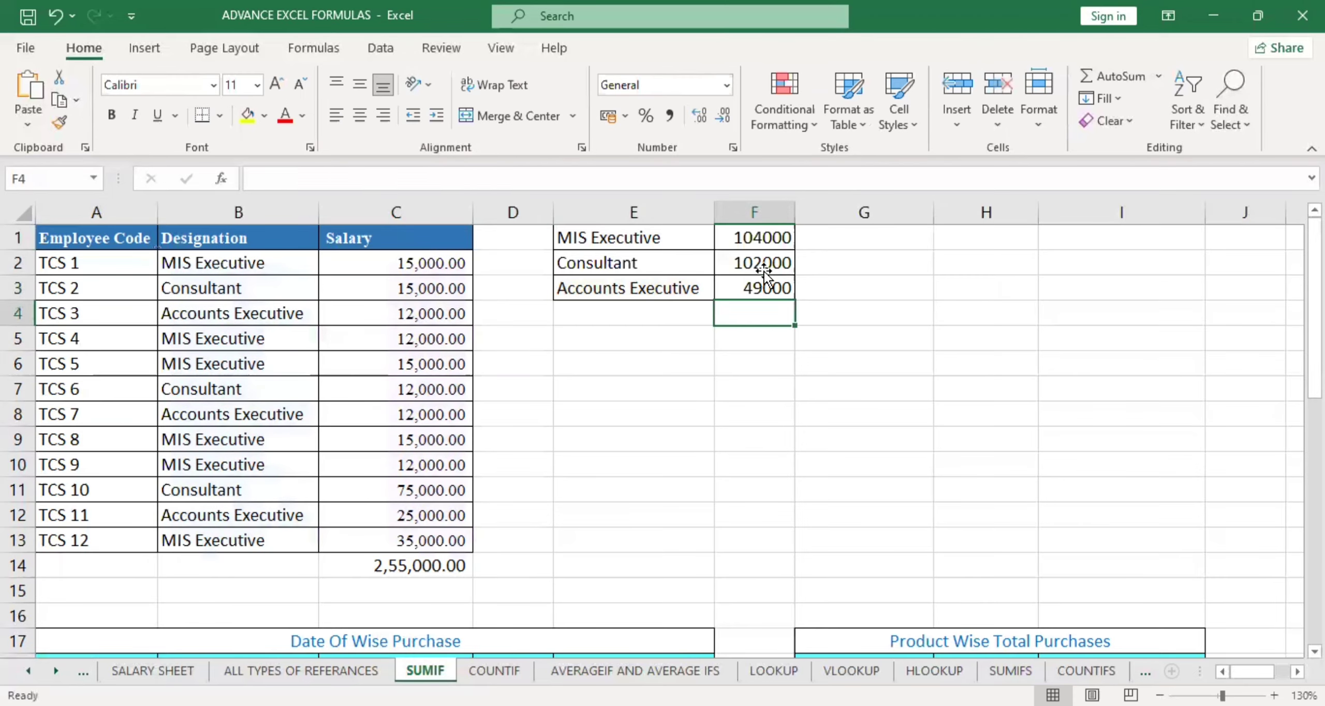
{"action": "double_click", "coordinate": [772, 261]}
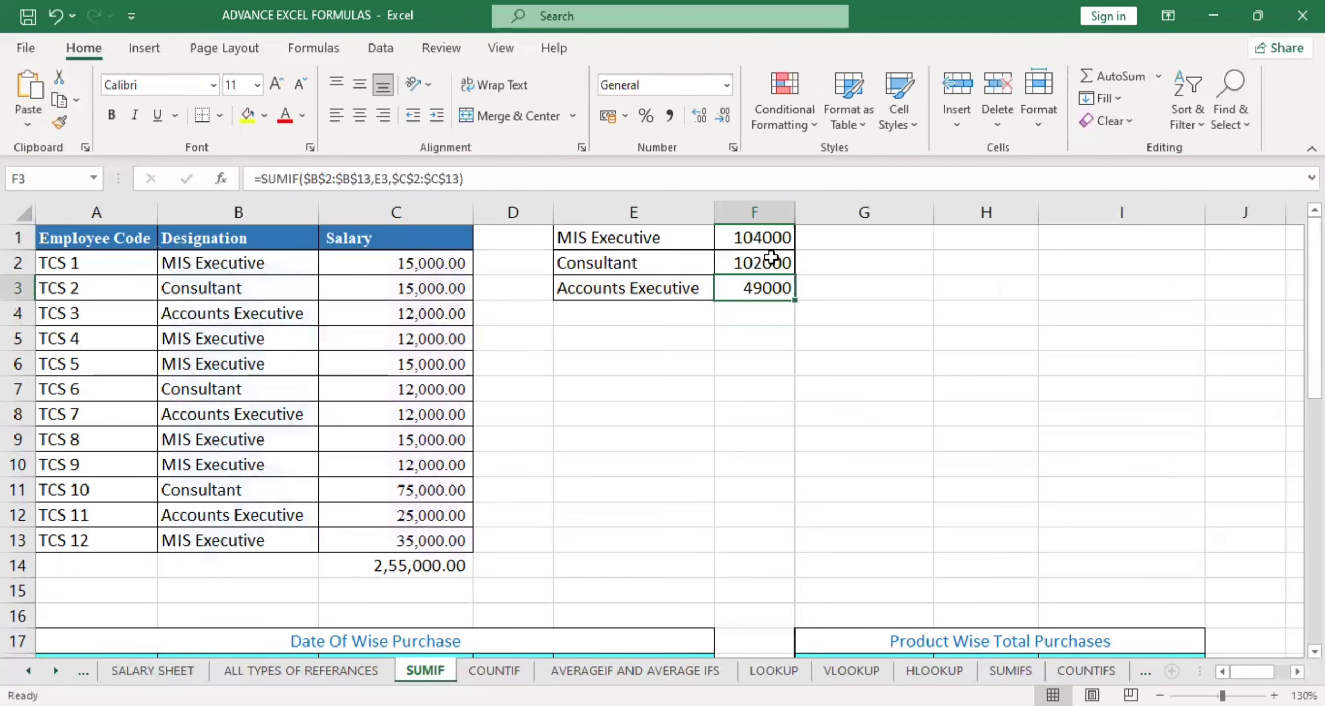
{"action": "key", "text": "Return"}
{"action": "double_click", "coordinate": [772, 284]}
{"action": "key", "text": "Return"}
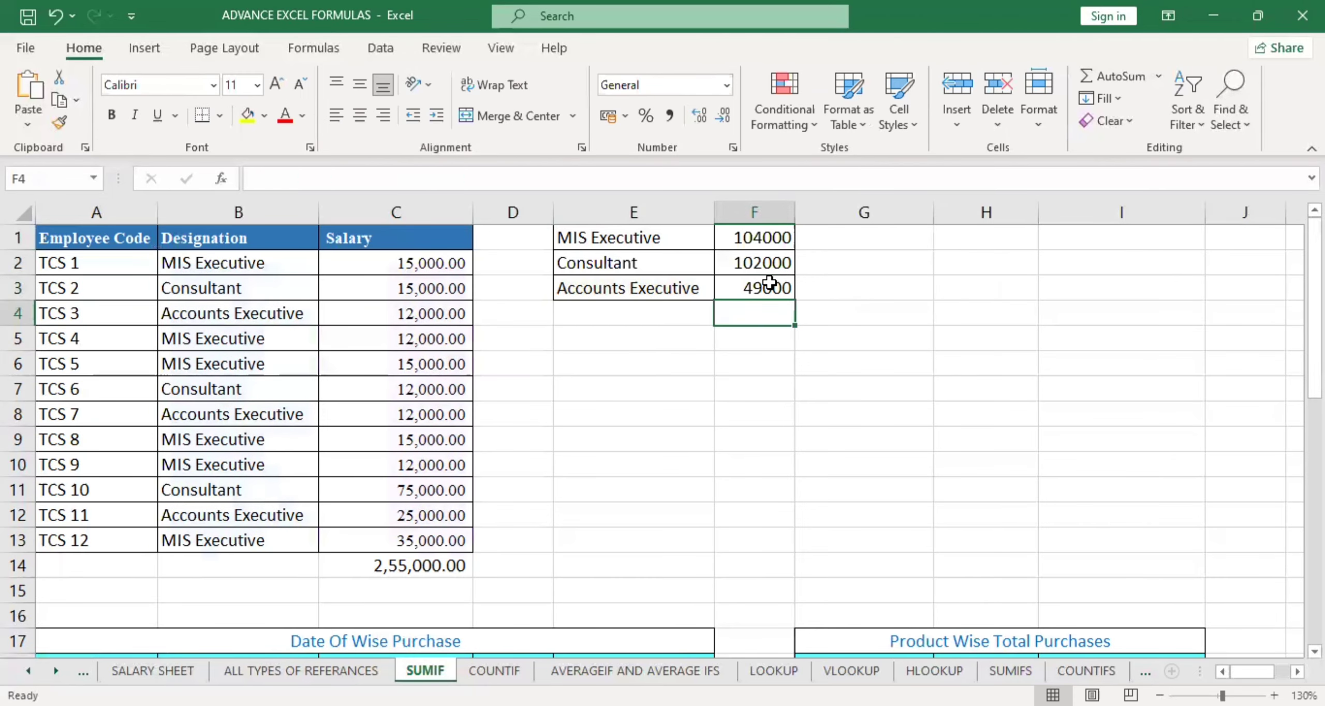
{"action": "left_click_drag", "start_coordinate": [766, 262], "coordinate": [764, 287]}
- Make the range and sum range of the Chairs quantity formula in H19 absolute as $B$19:$B$39 and $C$19:$C$39
{"action": "scroll", "coordinate": [887, 394], "scroll_direction": "down", "scroll_amount": 3}
{"action": "scroll", "coordinate": [975, 504], "scroll_direction": "down", "scroll_amount": 1}
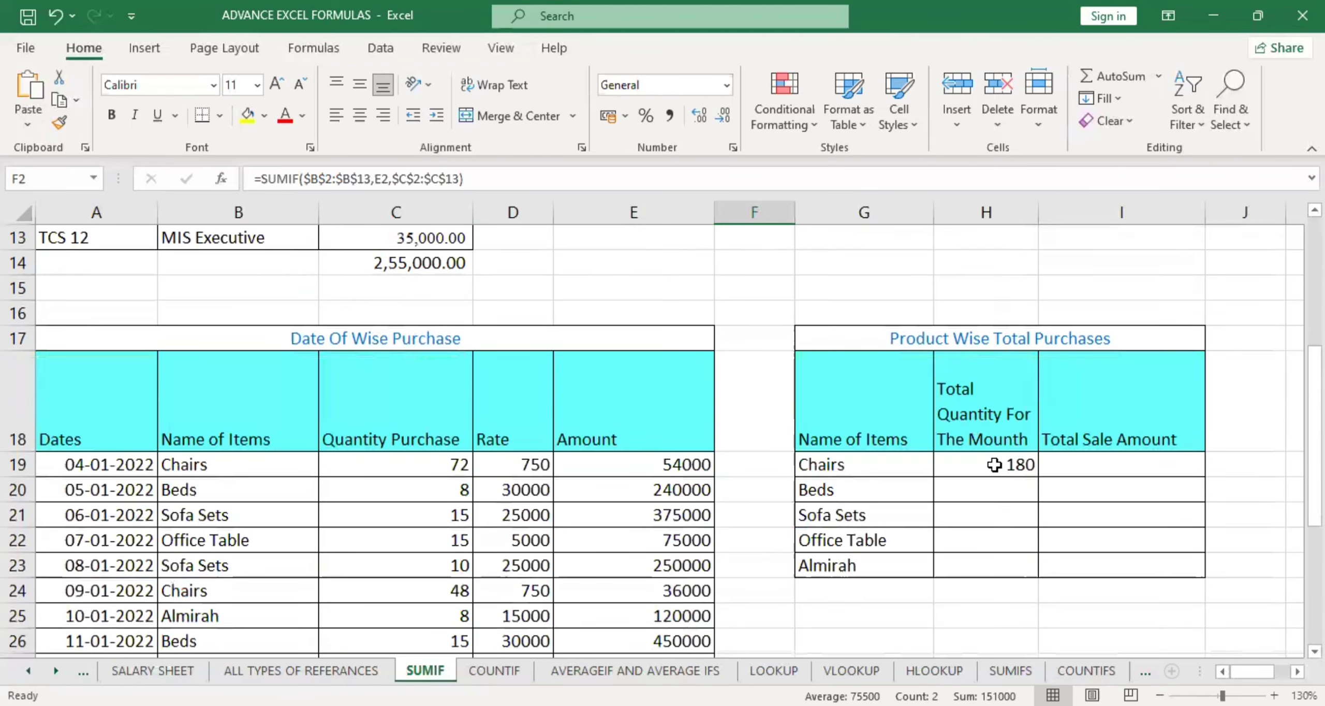
{"action": "left_click", "coordinate": [995, 464]}
{"action": "double_click", "coordinate": [995, 464]}
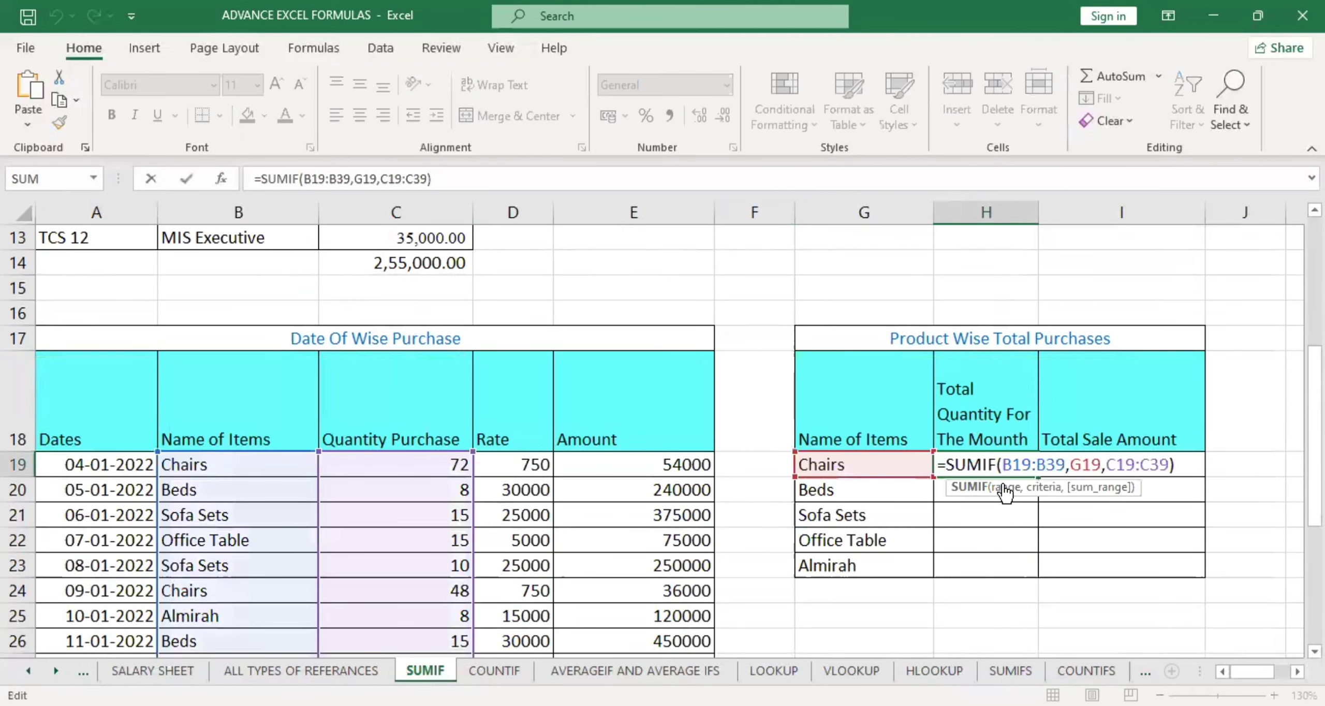
{"action": "key", "text": "F4"}
{"action": "left_click", "coordinate": [1004, 487]}
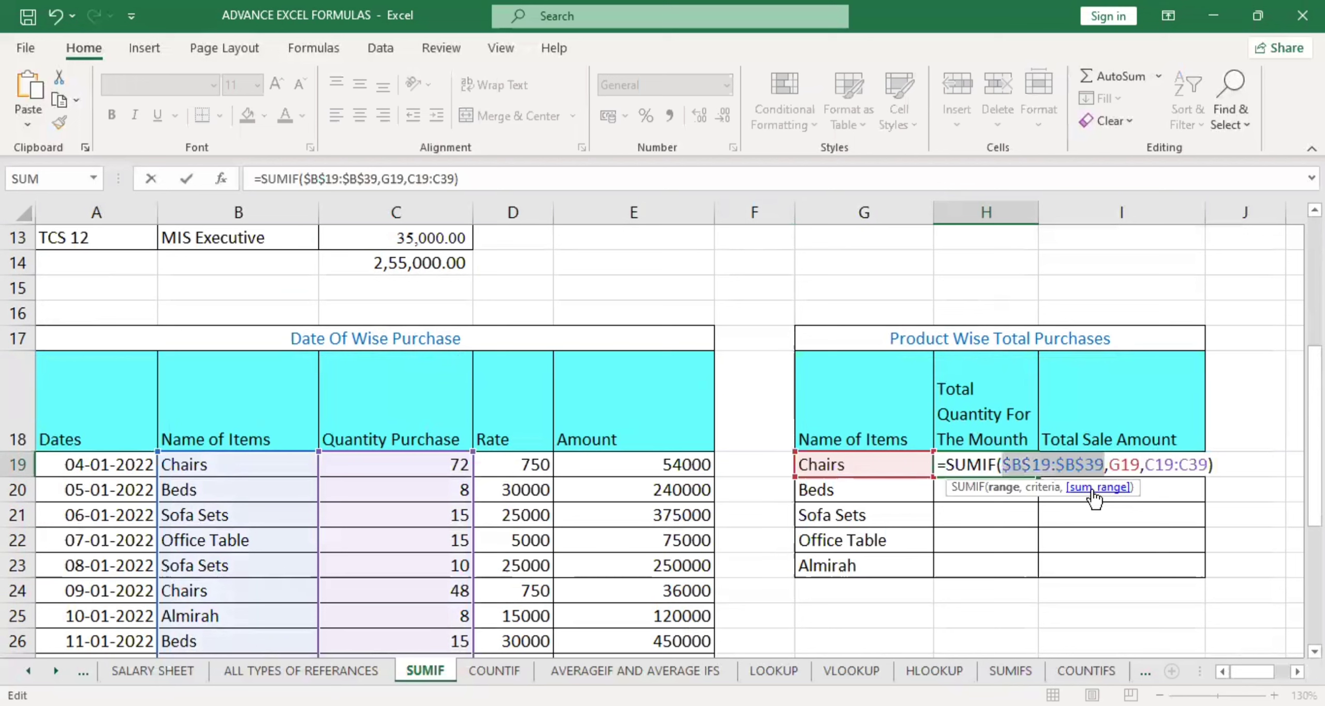
{"action": "left_click", "coordinate": [1095, 488]}
{"action": "key", "text": "F4"}
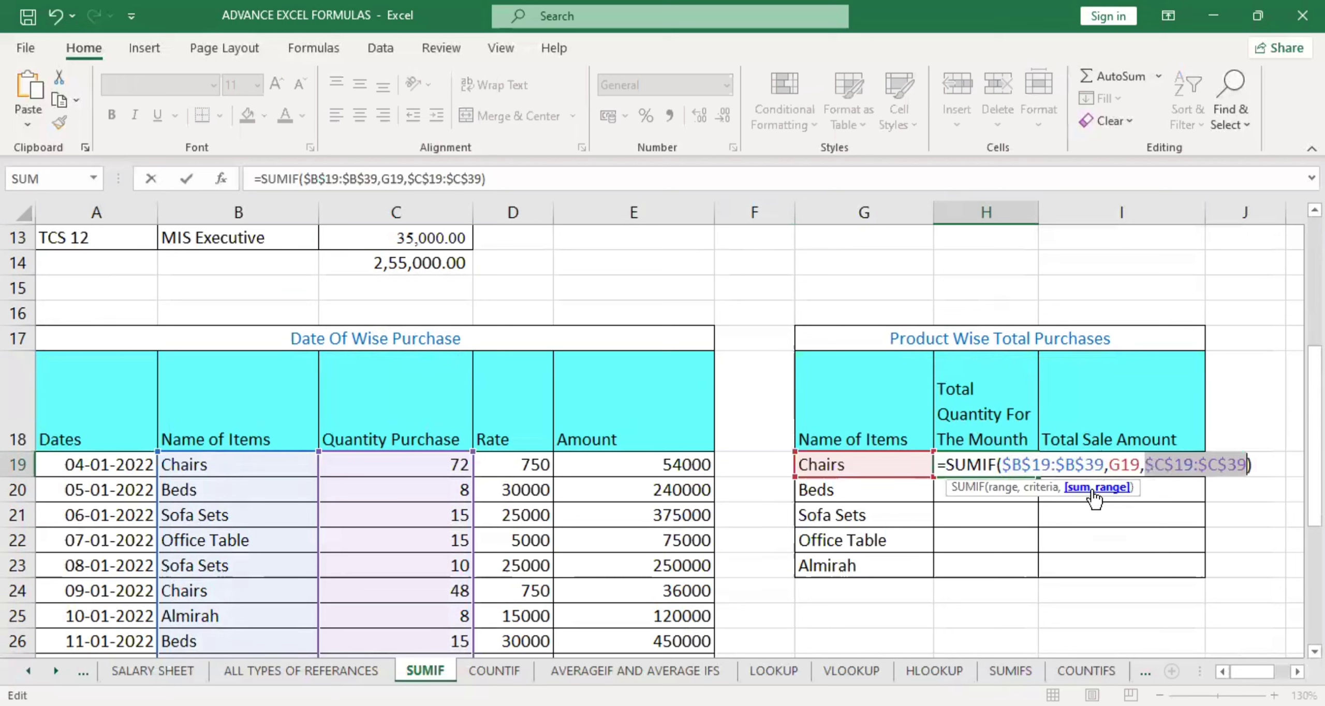
{"action": "key", "text": "Return"}
- Review the formula in H19 and undo the change to absolute ranges
{"action": "left_click", "coordinate": [1012, 464]}
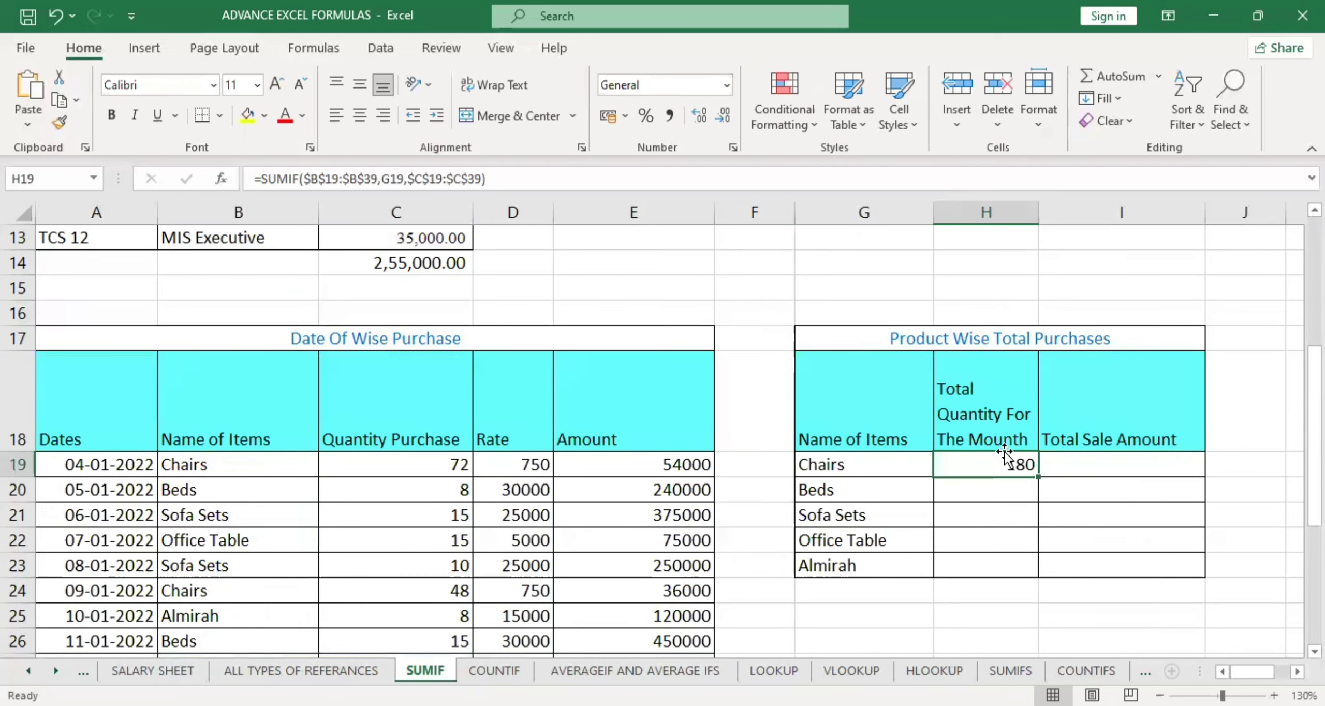
{"action": "double_click", "coordinate": [991, 465]}
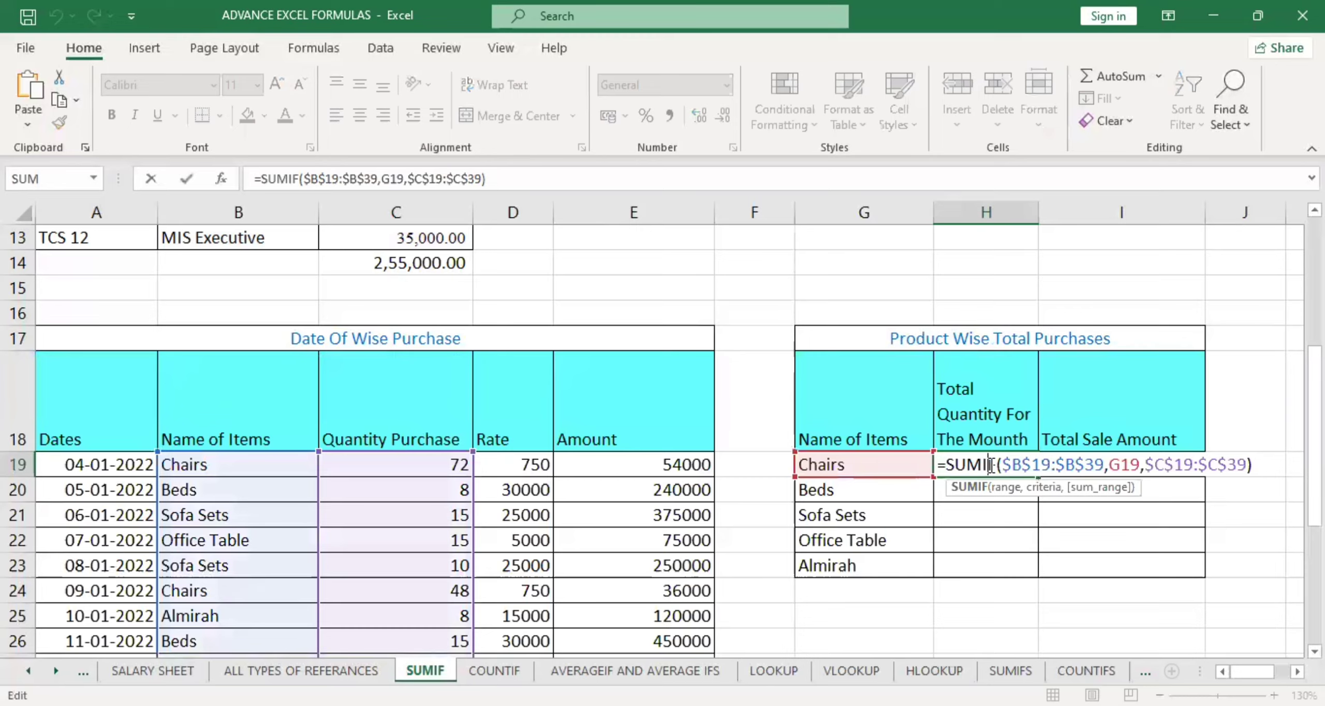
{"action": "key", "text": "Escape"}
{"action": "key", "text": "ctrl+z"}
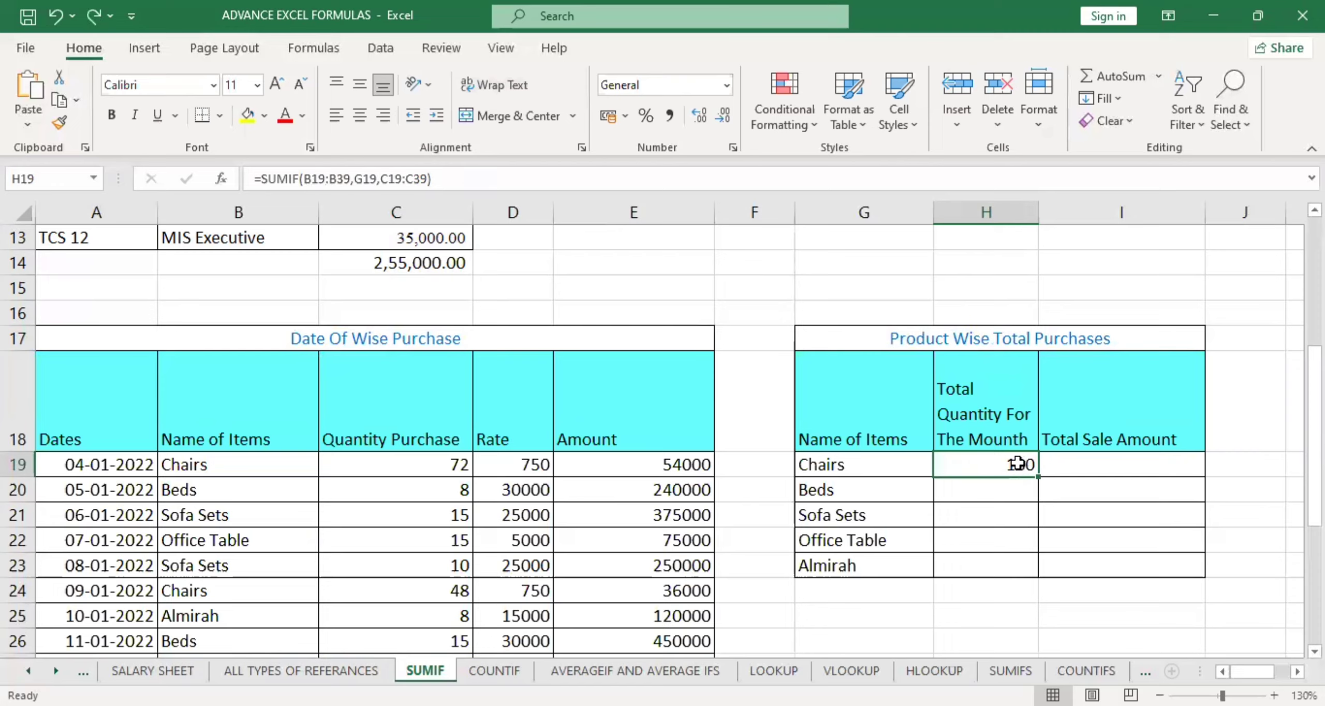
- Copy the relative SUMIF formula from H19 down to H25 and inspect the ranges referenced by the Almirah formula in H23
{"action": "left_click_drag", "start_coordinate": [1039, 476], "coordinate": [1040, 628]}
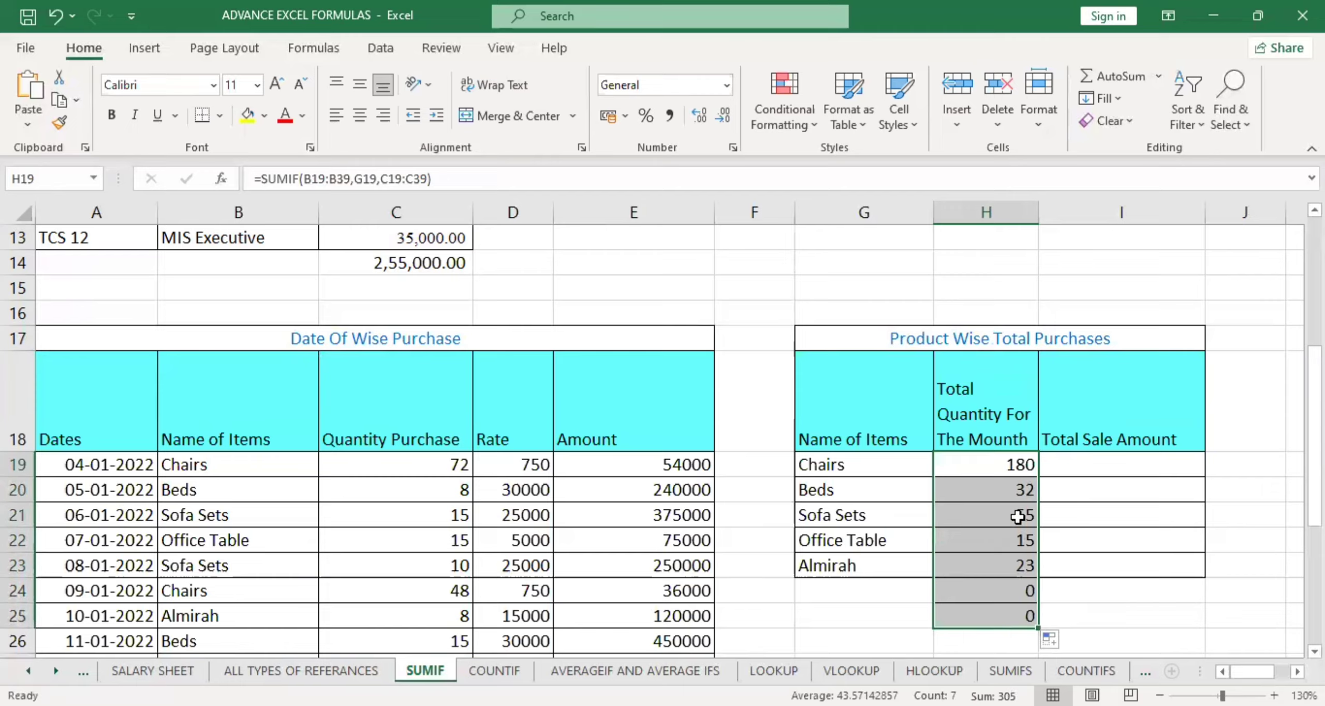
{"action": "double_click", "coordinate": [963, 566]}
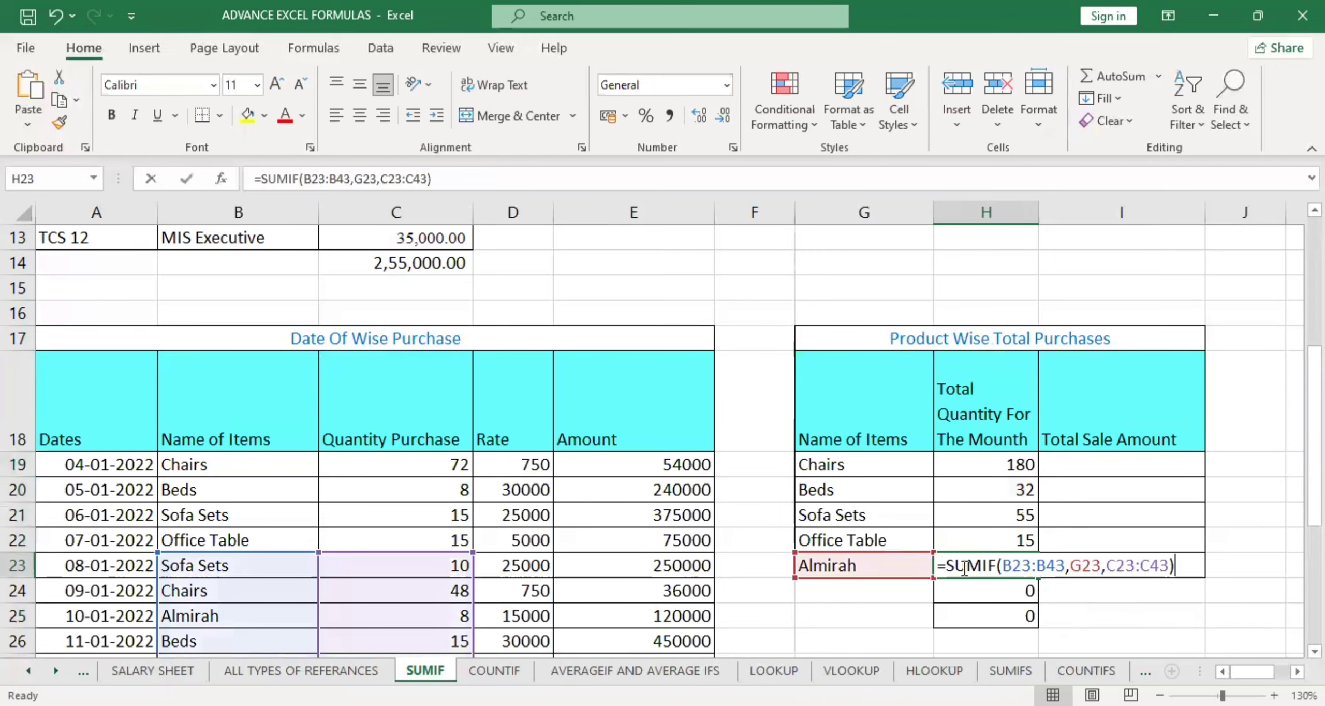
{"action": "scroll", "coordinate": [459, 568], "scroll_direction": "down", "scroll_amount": 2}
{"action": "scroll", "coordinate": [357, 494], "scroll_direction": "down", "scroll_amount": 4}
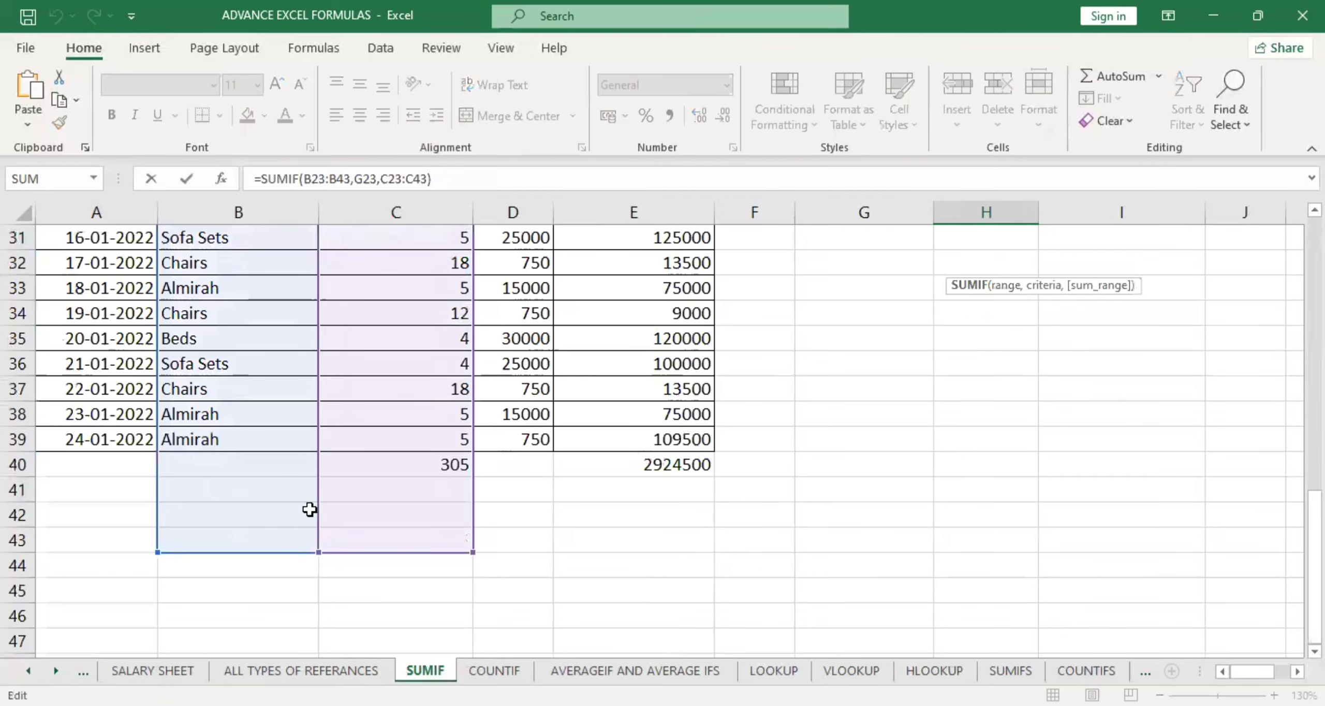
{"action": "scroll", "coordinate": [332, 508], "scroll_direction": "up", "scroll_amount": 6}
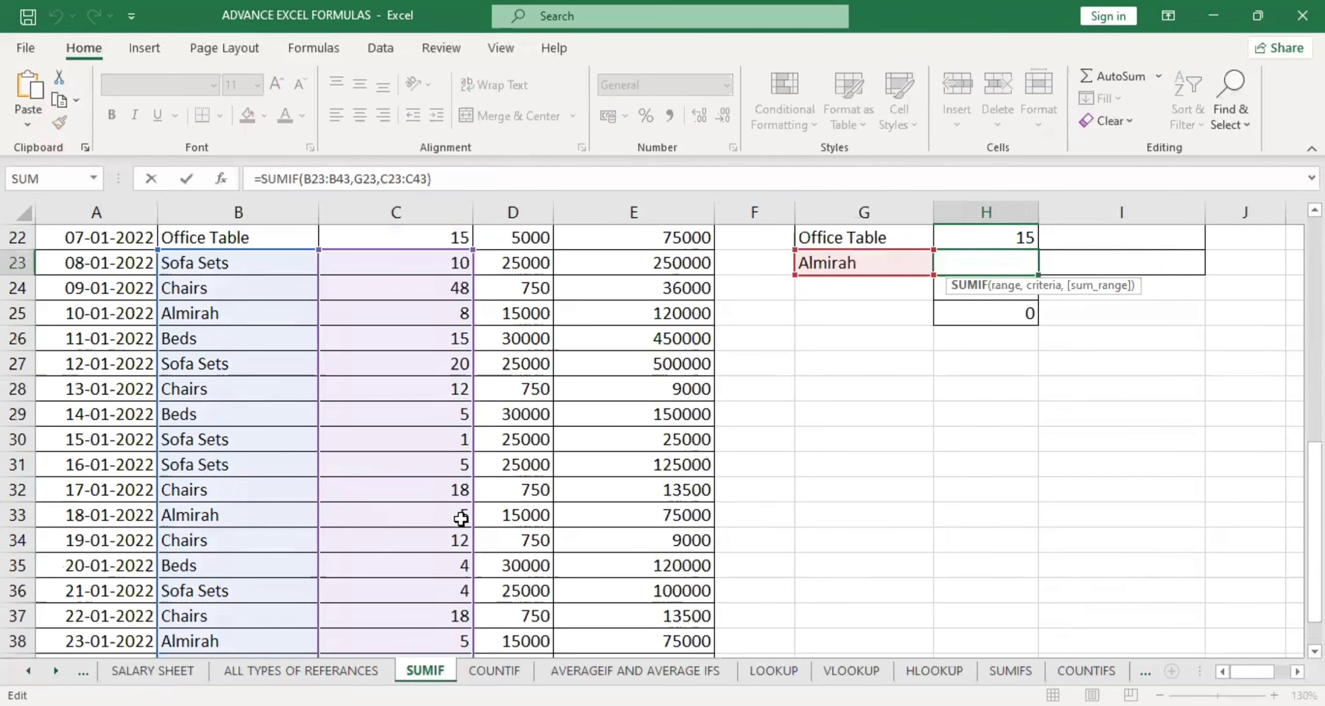
{"action": "key", "text": "Return"}
- Clear the copied quantity formulas from H20:H25
{"action": "left_click_drag", "start_coordinate": [947, 489], "coordinate": [970, 606]}
{"action": "key", "text": "Delete"}
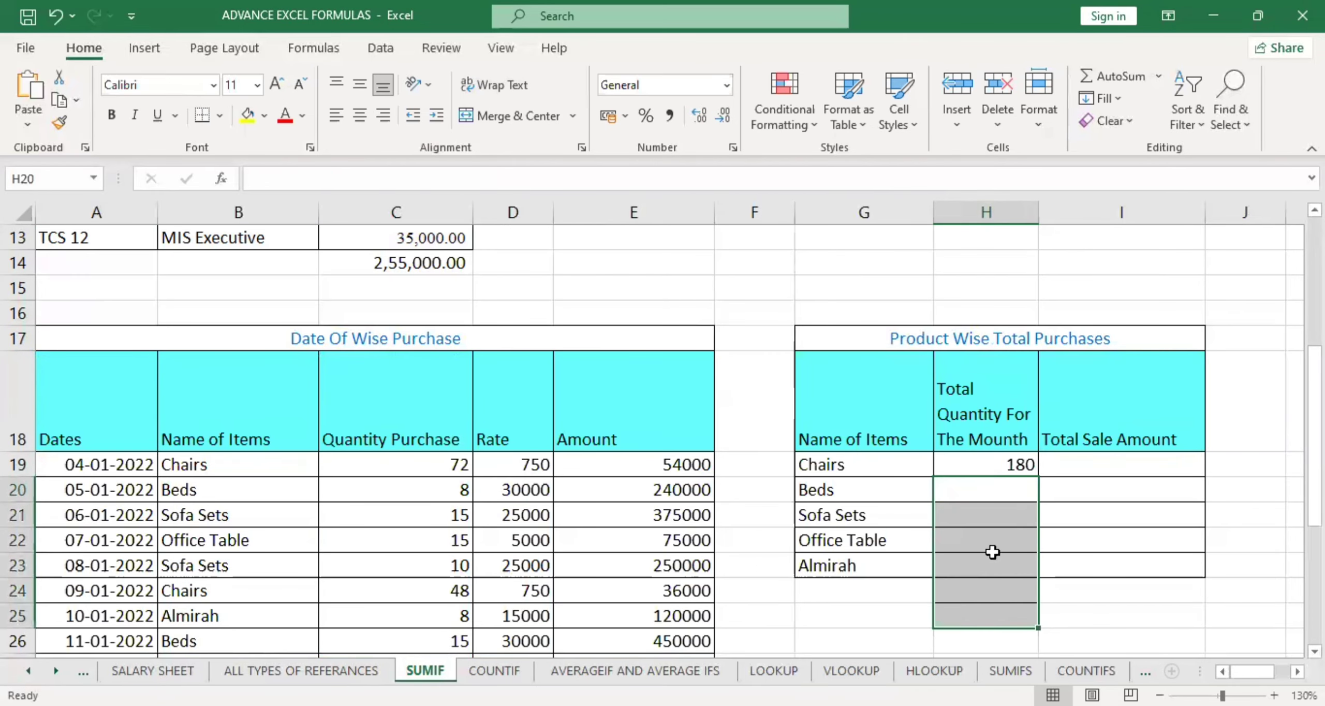
- Lock the range and sum range in H19 as $B$19:$B$39 and $C$19:$C$39, and copy the formula down to H23
{"action": "double_click", "coordinate": [1001, 469]}
{"action": "left_click", "coordinate": [1010, 498]}
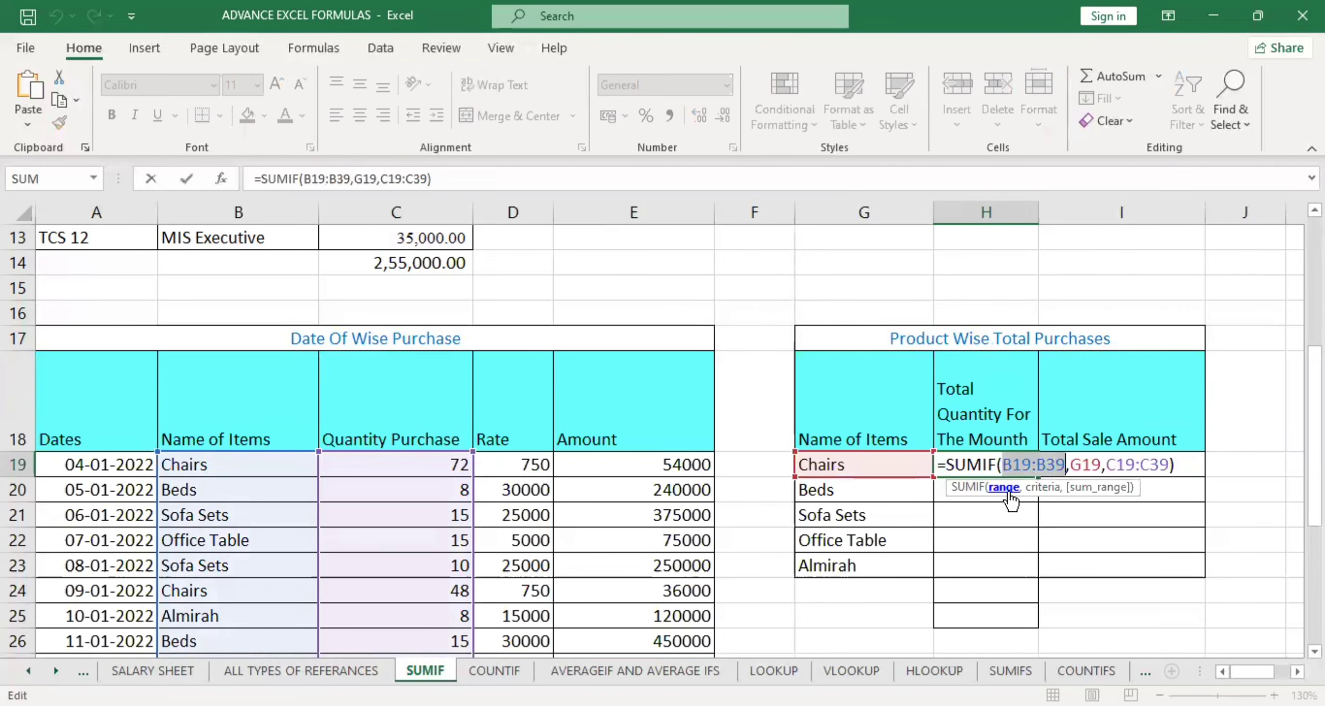
{"action": "key", "text": "F4"}
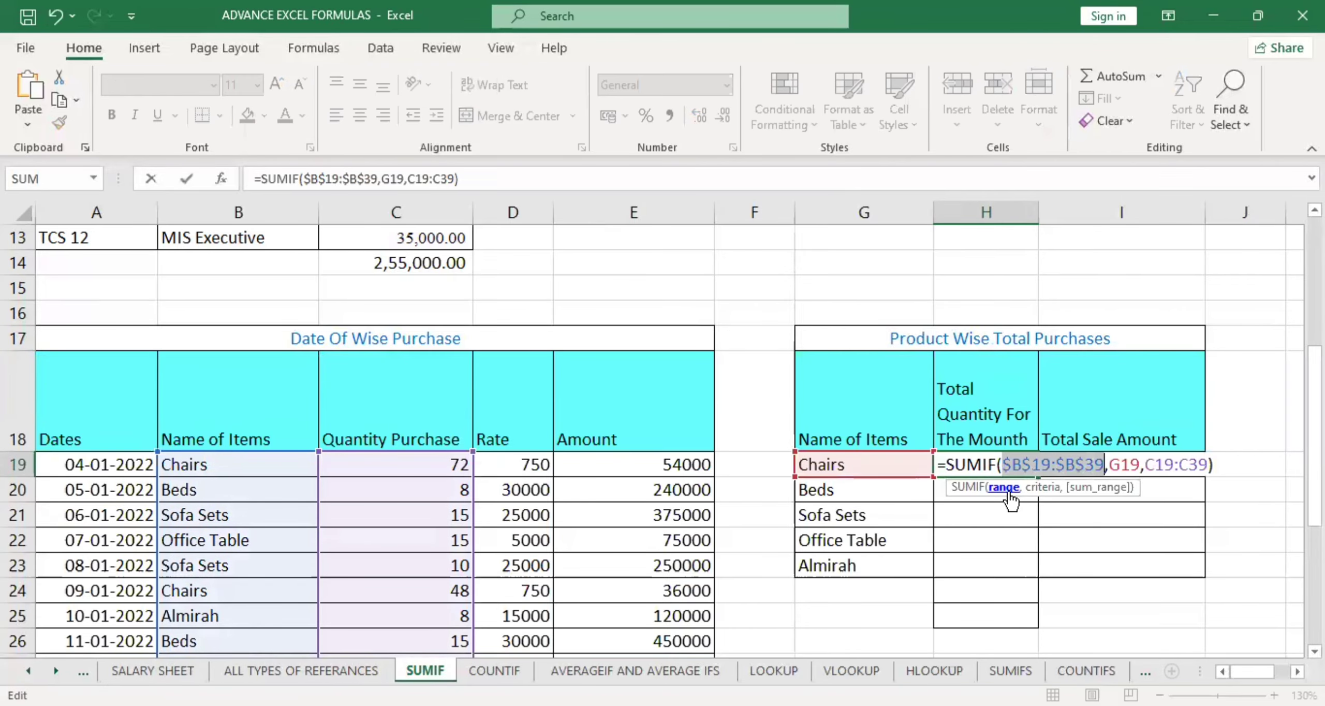
{"action": "left_click", "coordinate": [1095, 488]}
{"action": "key", "text": "F4"}
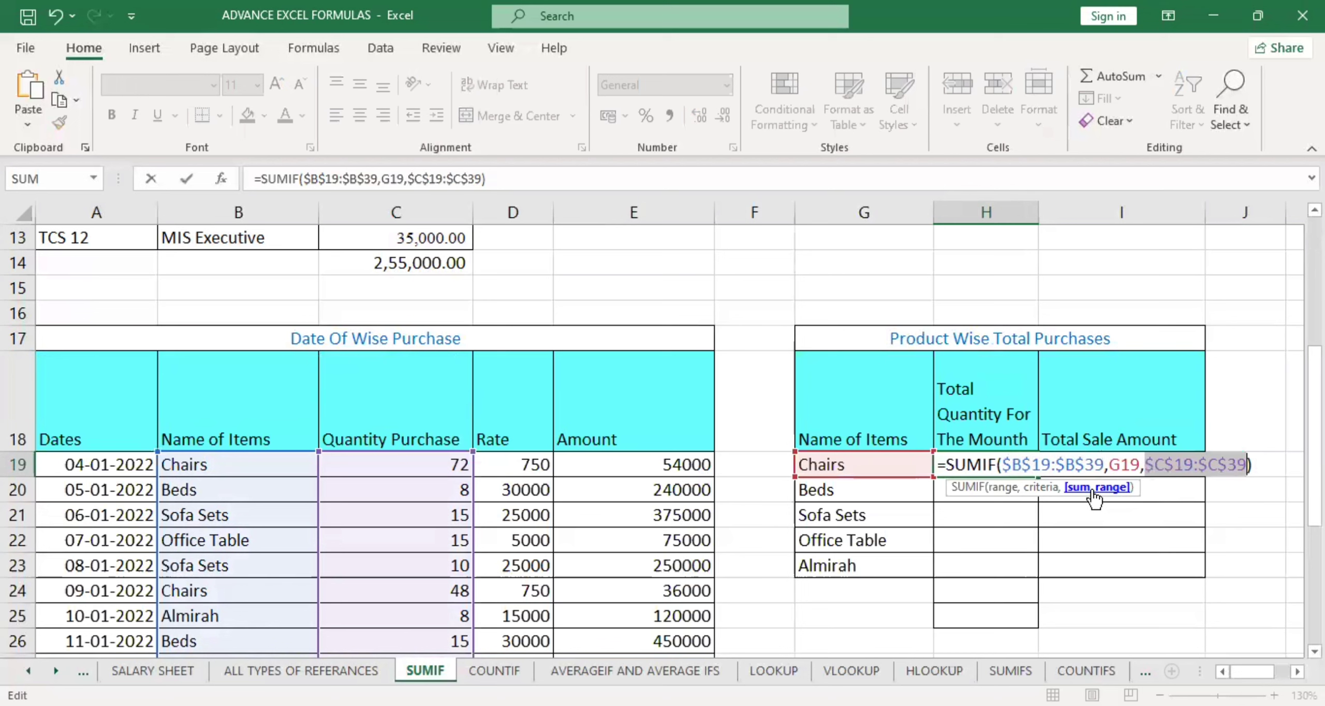
{"action": "key", "text": "Return"}
{"action": "left_click", "coordinate": [1014, 464]}
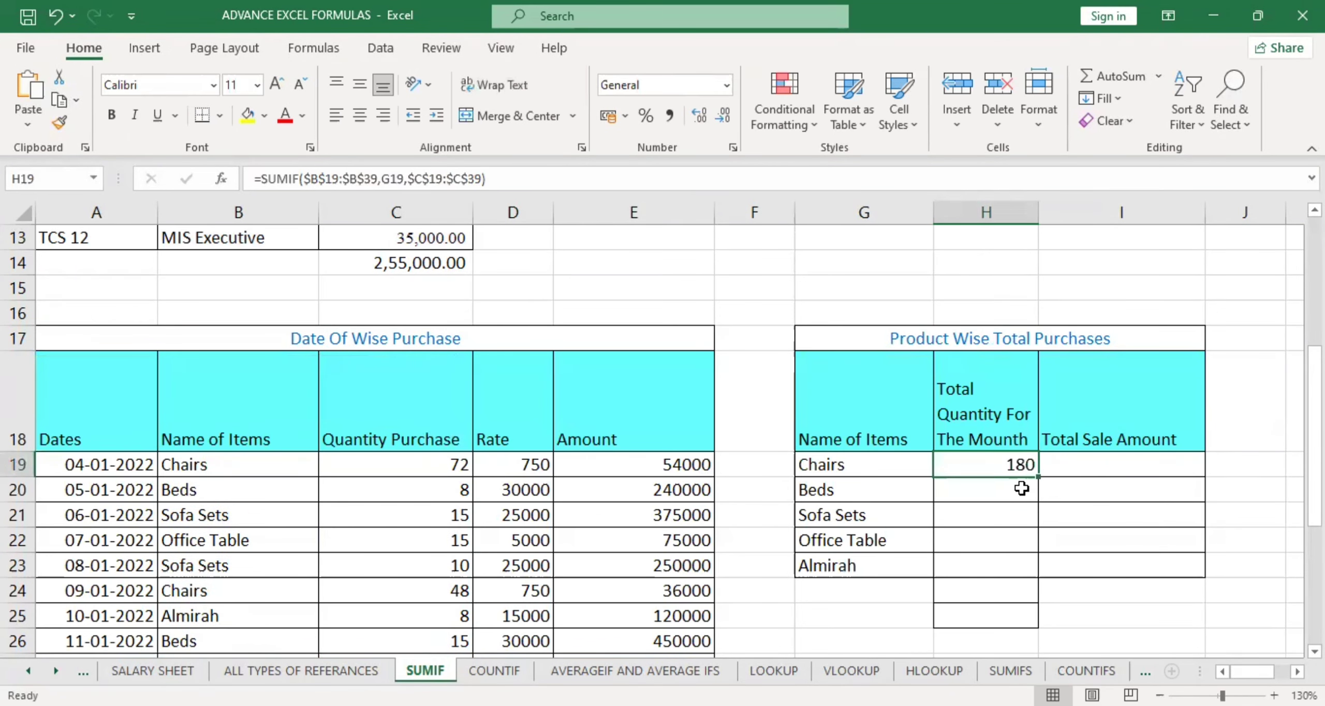
{"action": "left_click_drag", "start_coordinate": [1038, 477], "coordinate": [1035, 582]}
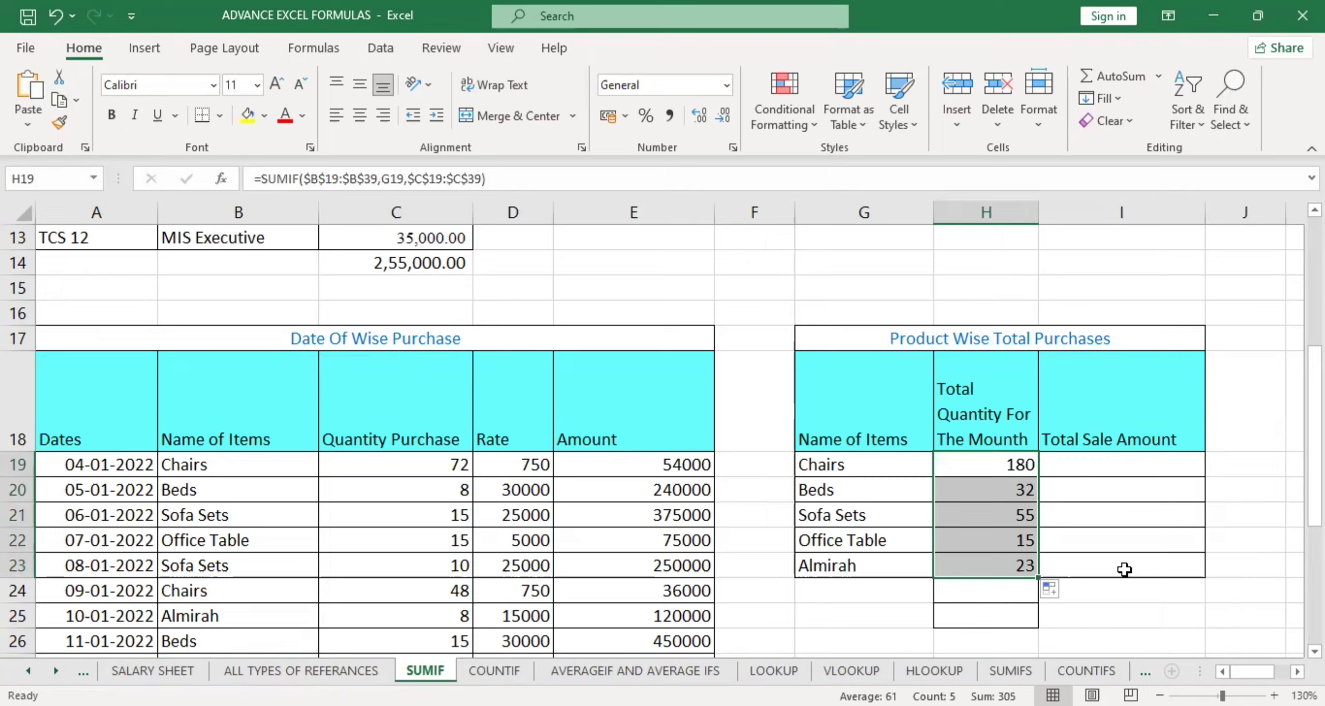
- Start a SUMIF formula in I19 for the Chairs sale total, with the item names B19:B39 as the range
{"action": "left_click", "coordinate": [1126, 400]}
{"action": "left_click", "coordinate": [1093, 466]}
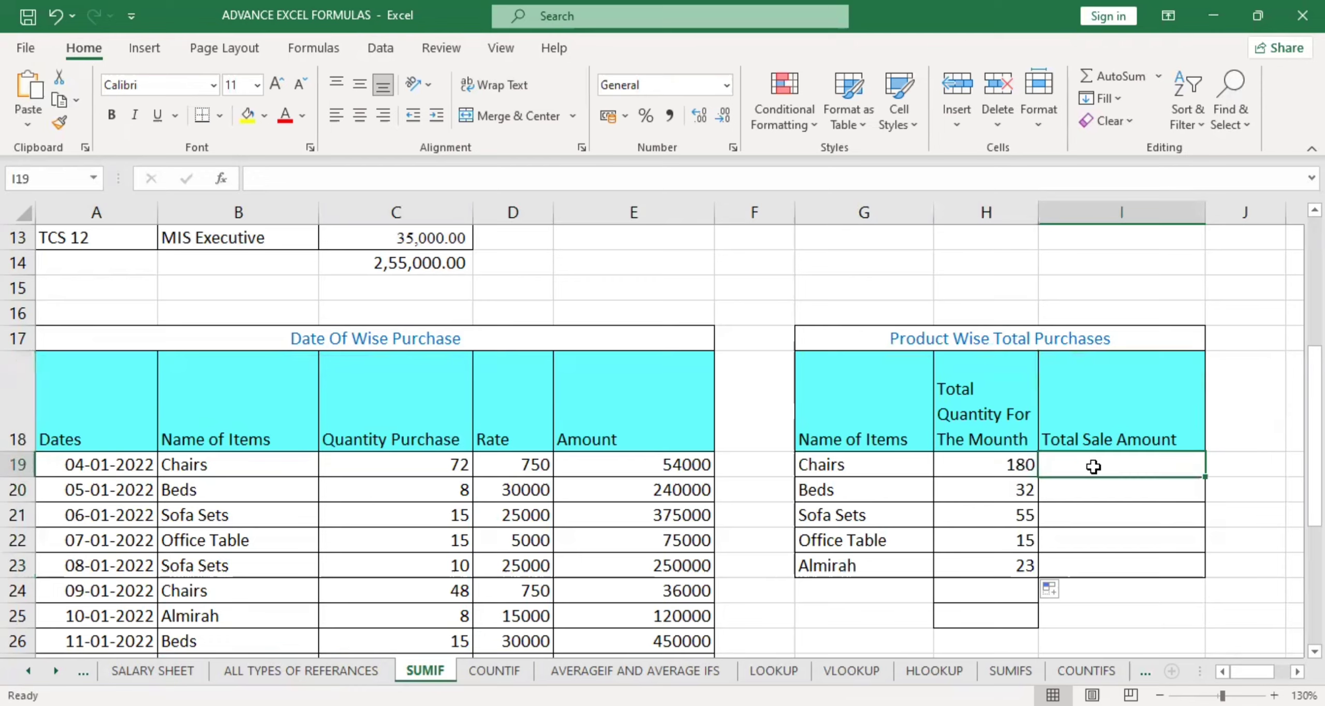
{"action": "type", "text": "="}
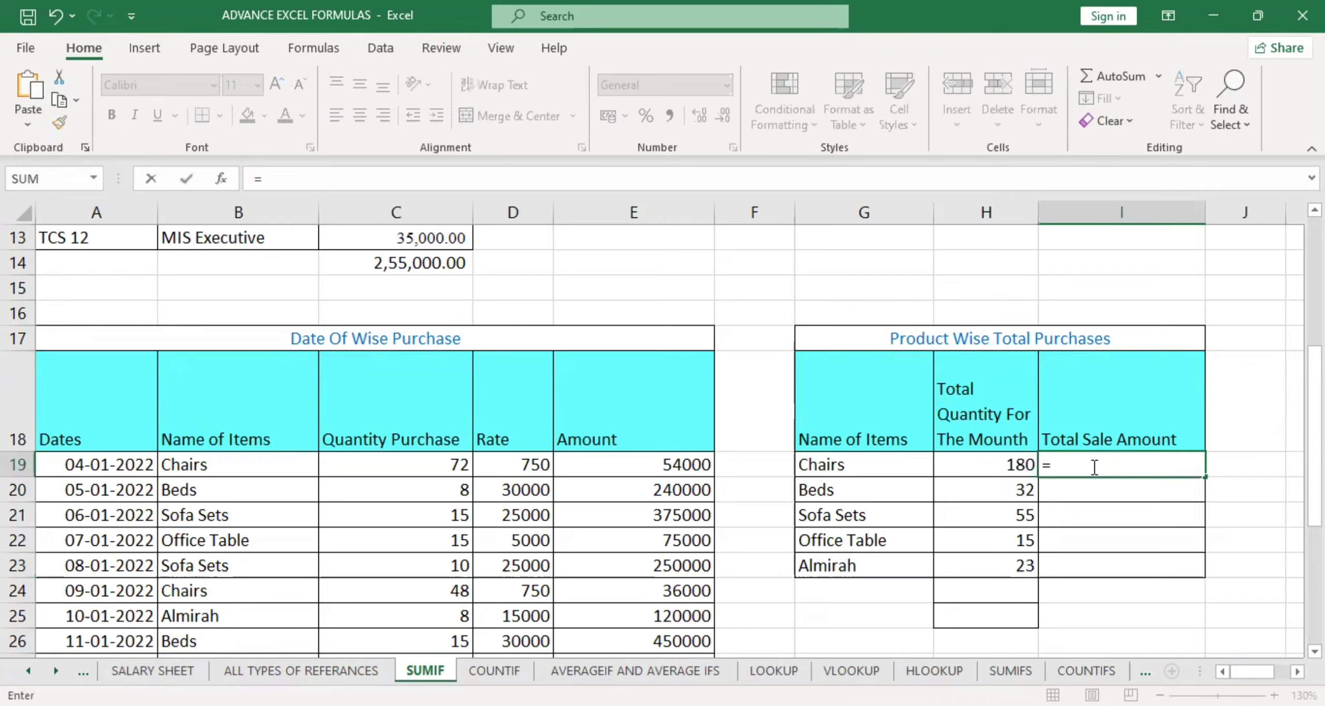
{"action": "type", "text": "sumi"}
{"action": "key", "text": "Tab"}
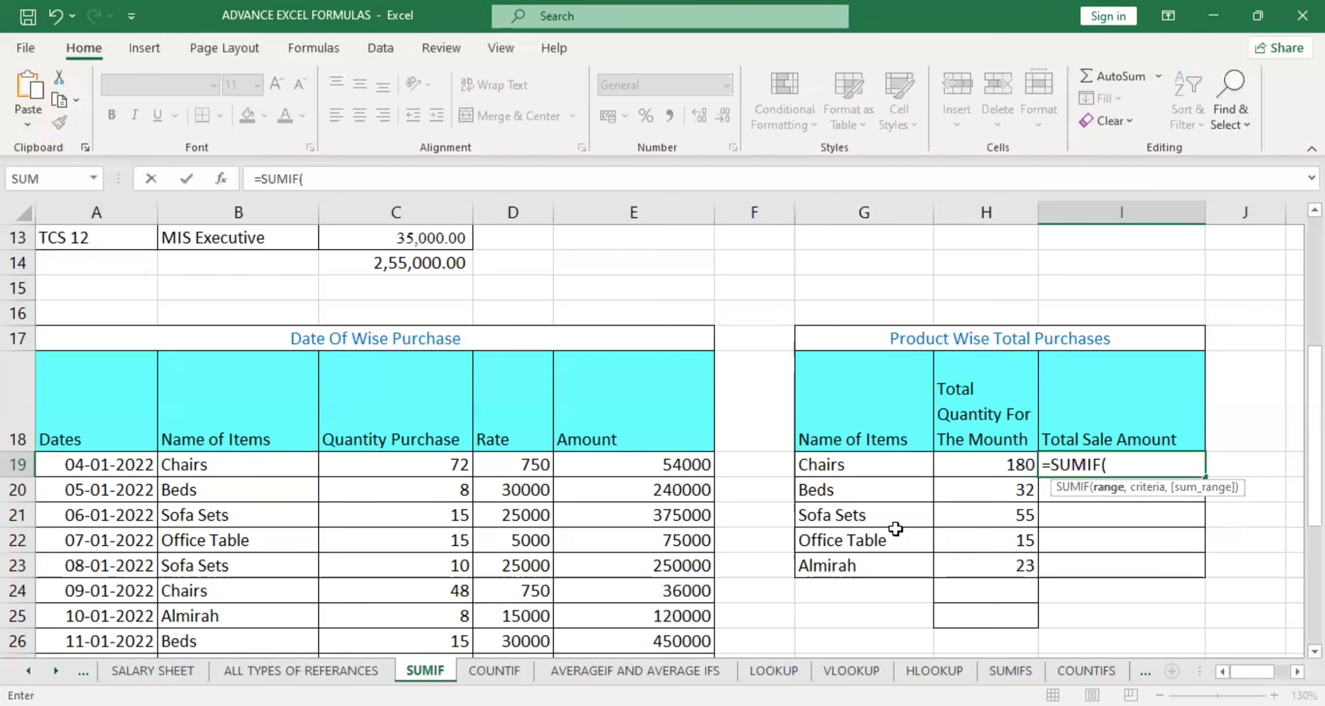
{"action": "left_click", "coordinate": [257, 465]}
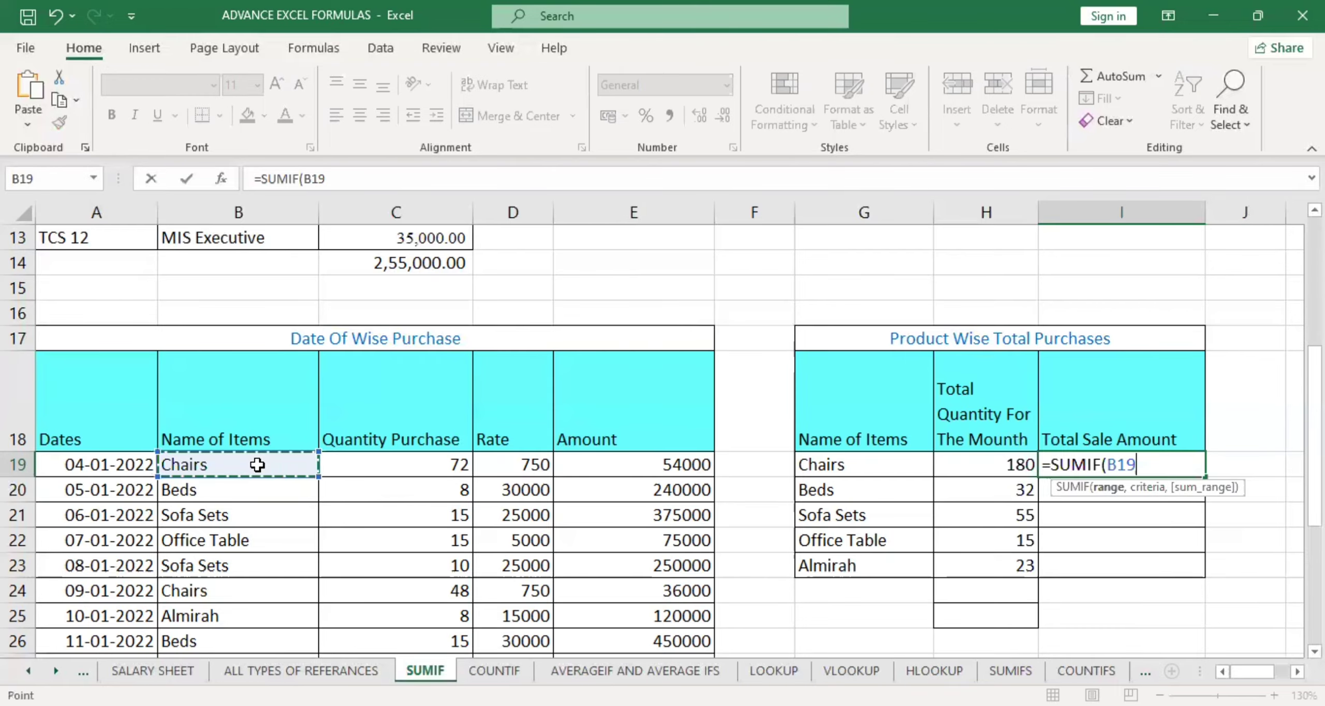
{"action": "key", "text": "ctrl+shift+Down"}
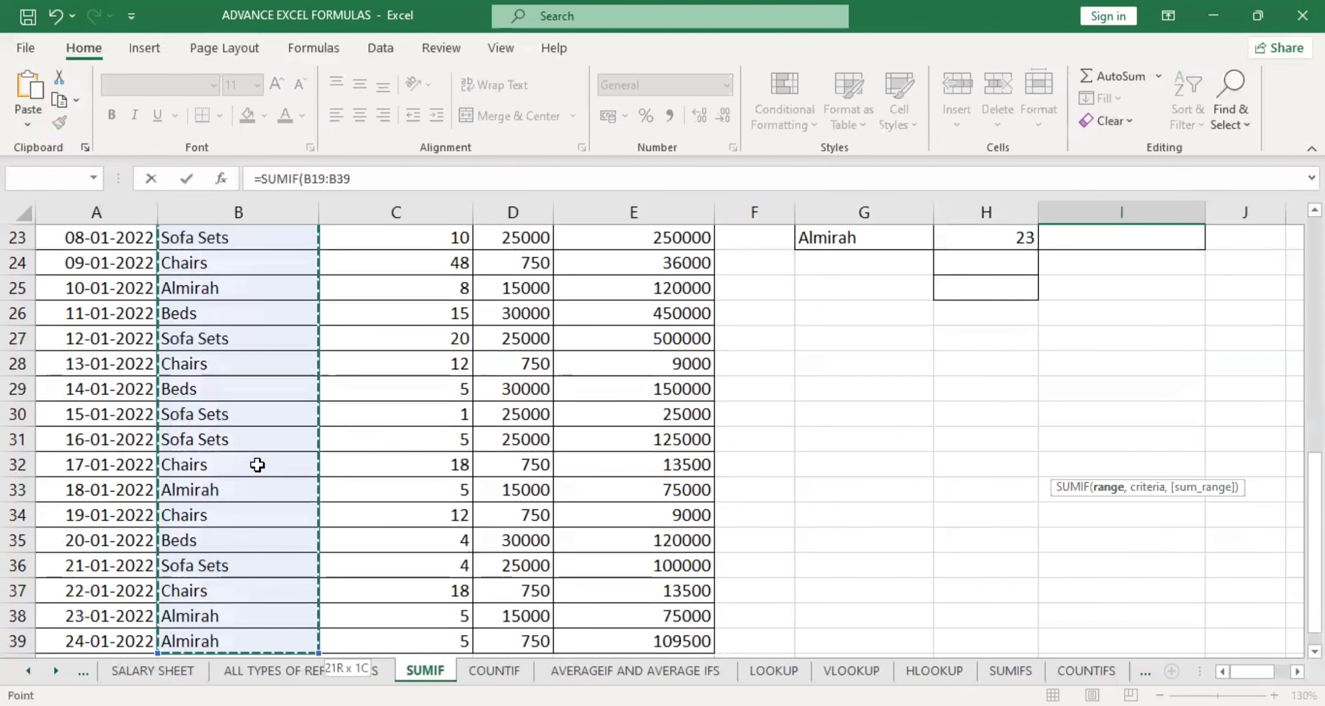
- Set the Chairs cell G19 as the criteria of the SUMIF formula in I19
{"action": "type", "text": ","}
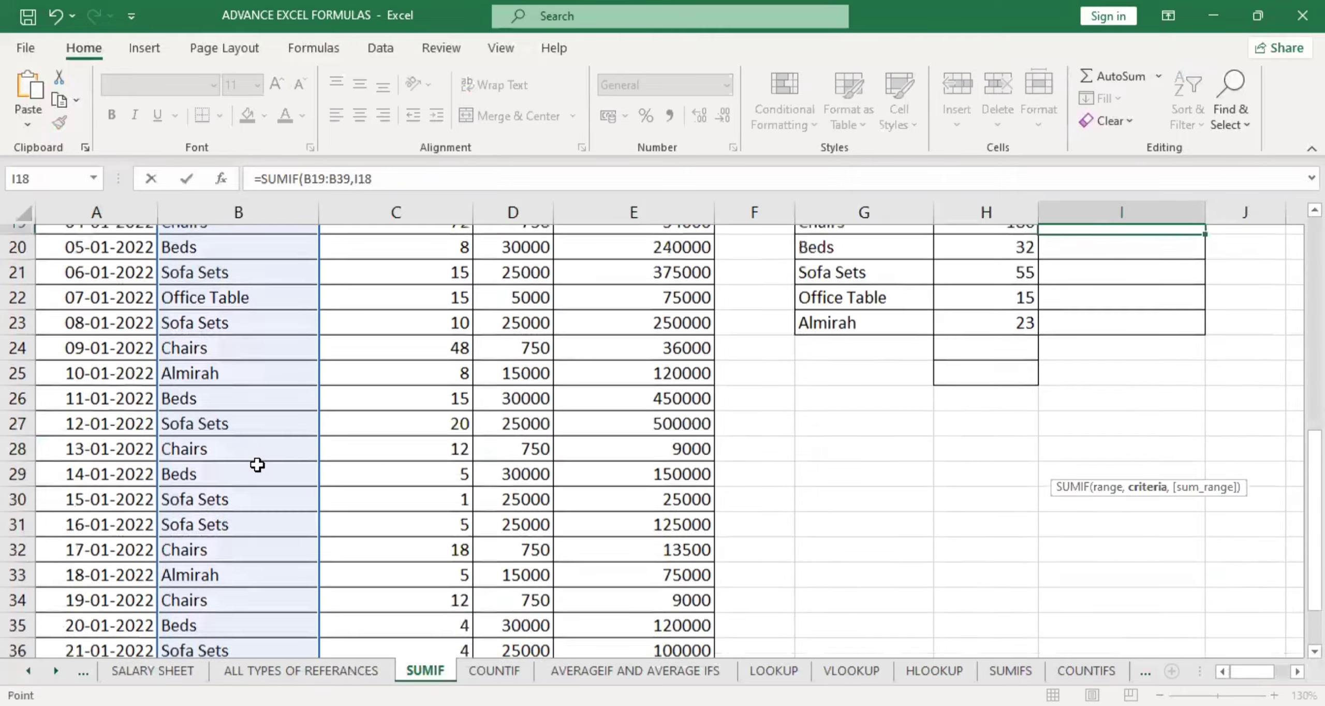
{"action": "key", "text": "Up"}
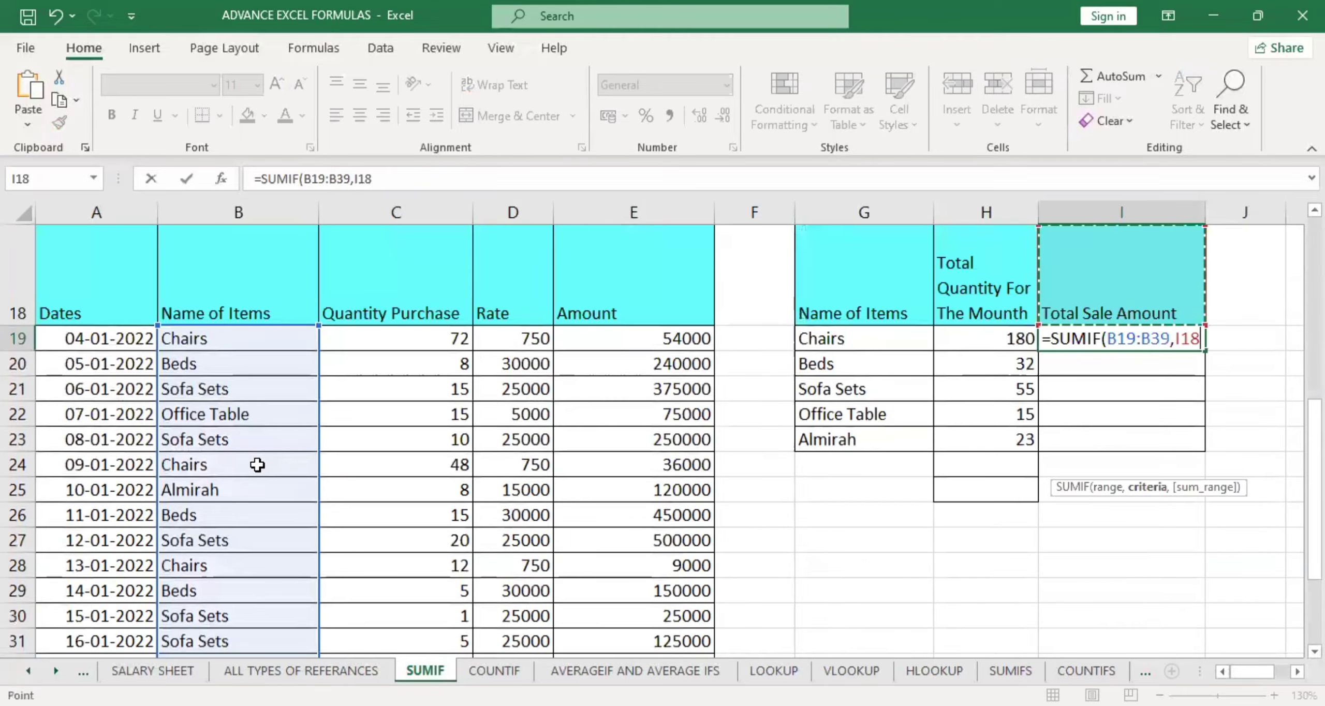
{"action": "key", "text": "BackSpace"}
{"action": "key", "text": "BackSpace"}
{"action": "key", "text": "BackSpace"}
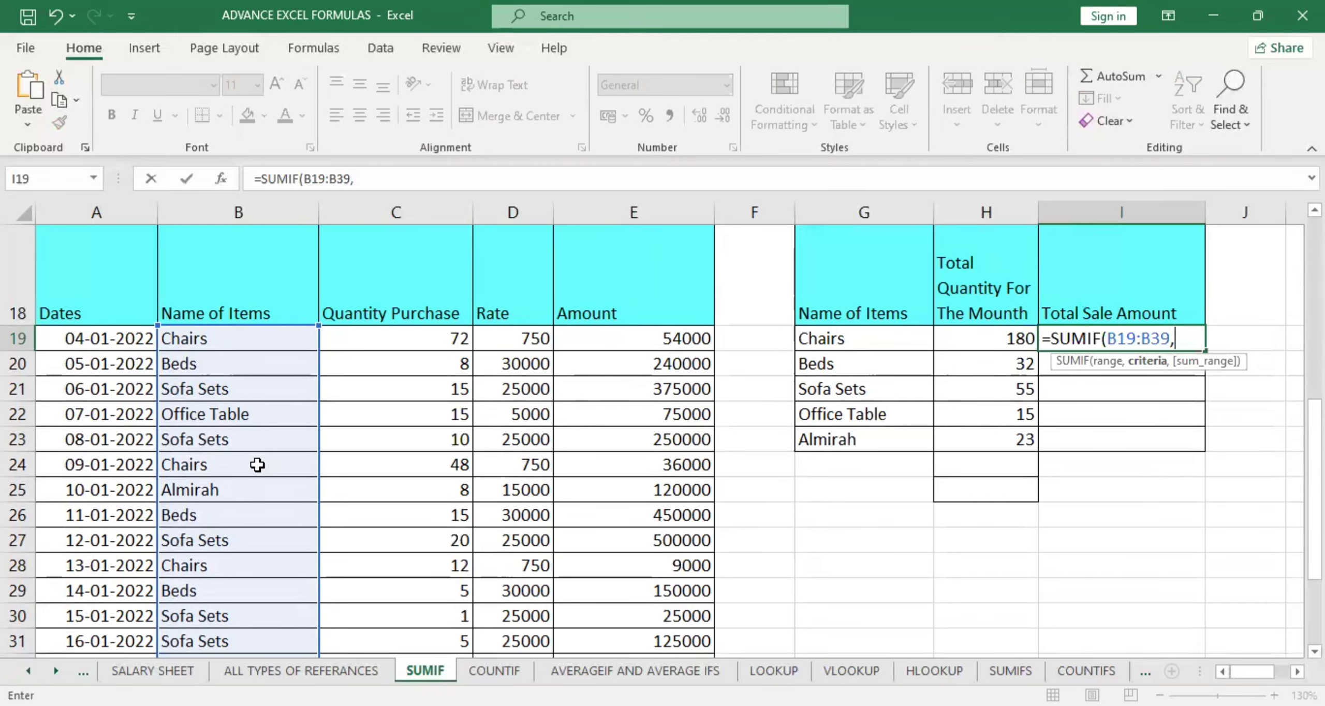
{"action": "left_click", "coordinate": [860, 336]}
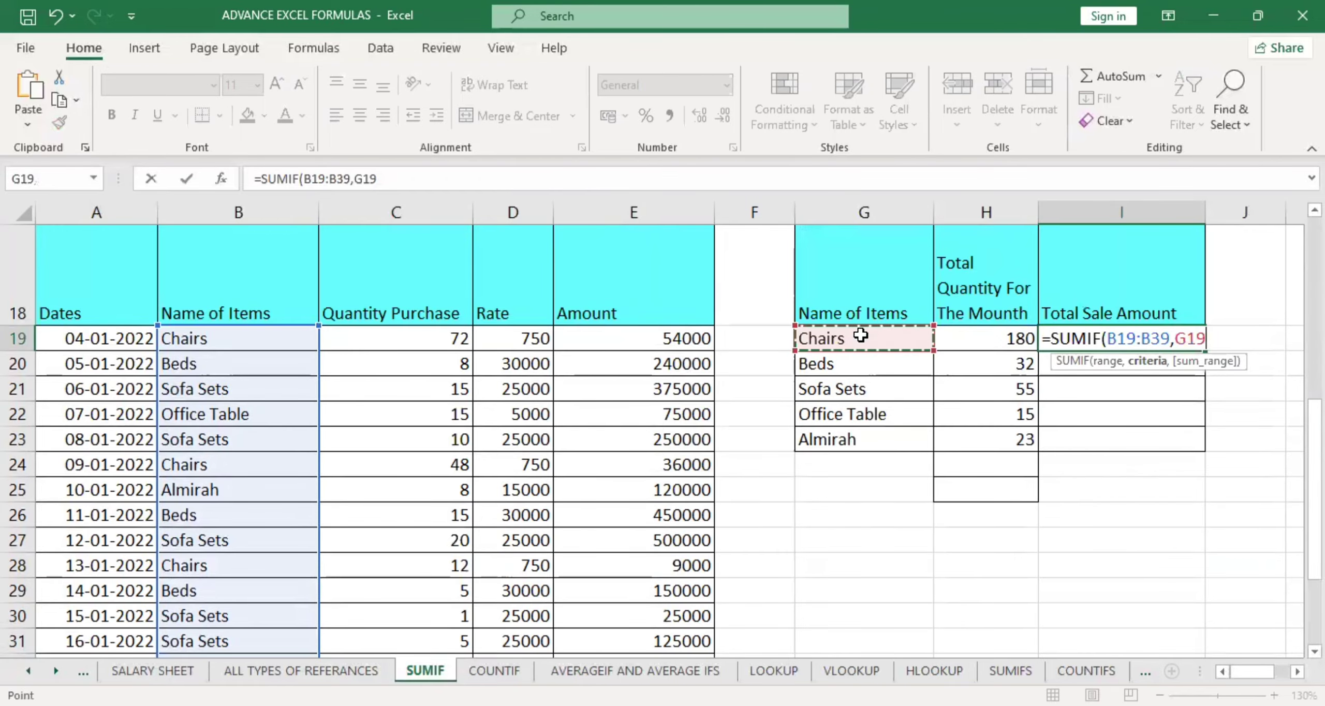
{"action": "type", "text": ","}
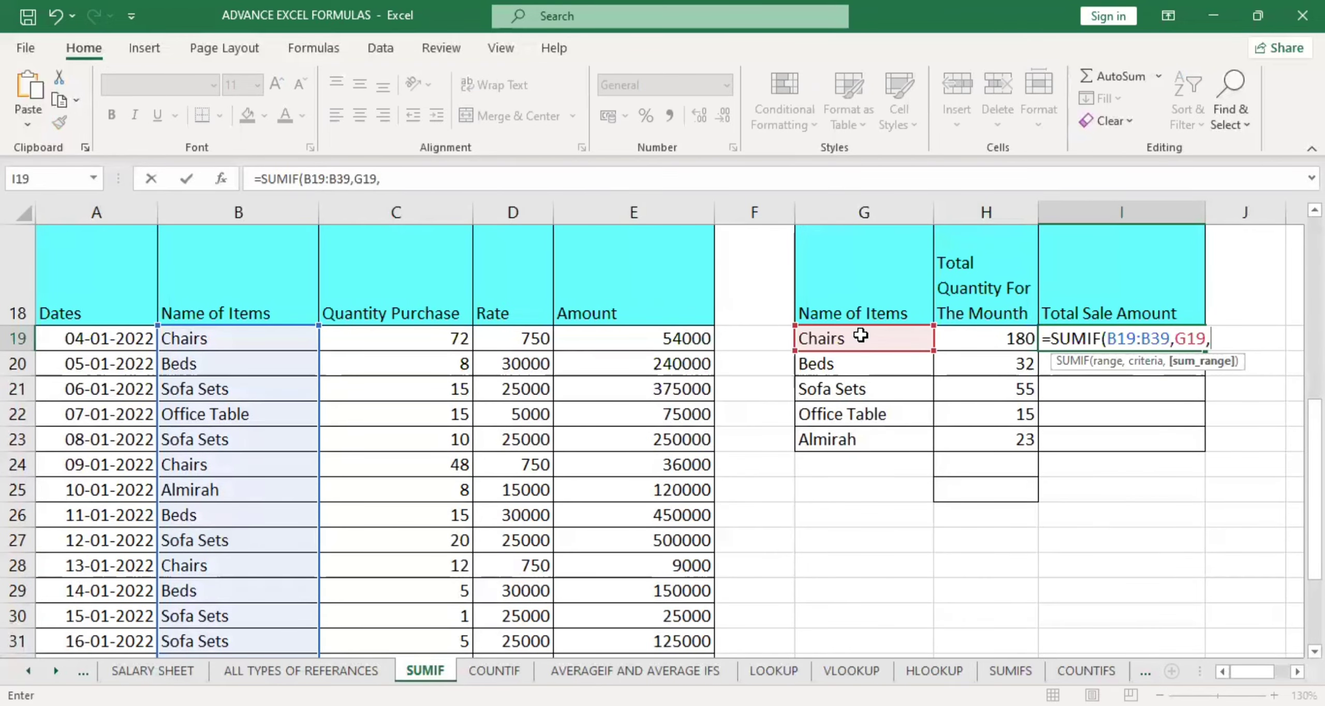
- Set the Amount cells E19:E39, without the total row, as the sum range and enter the formula in I19
{"action": "left_click", "coordinate": [647, 343]}
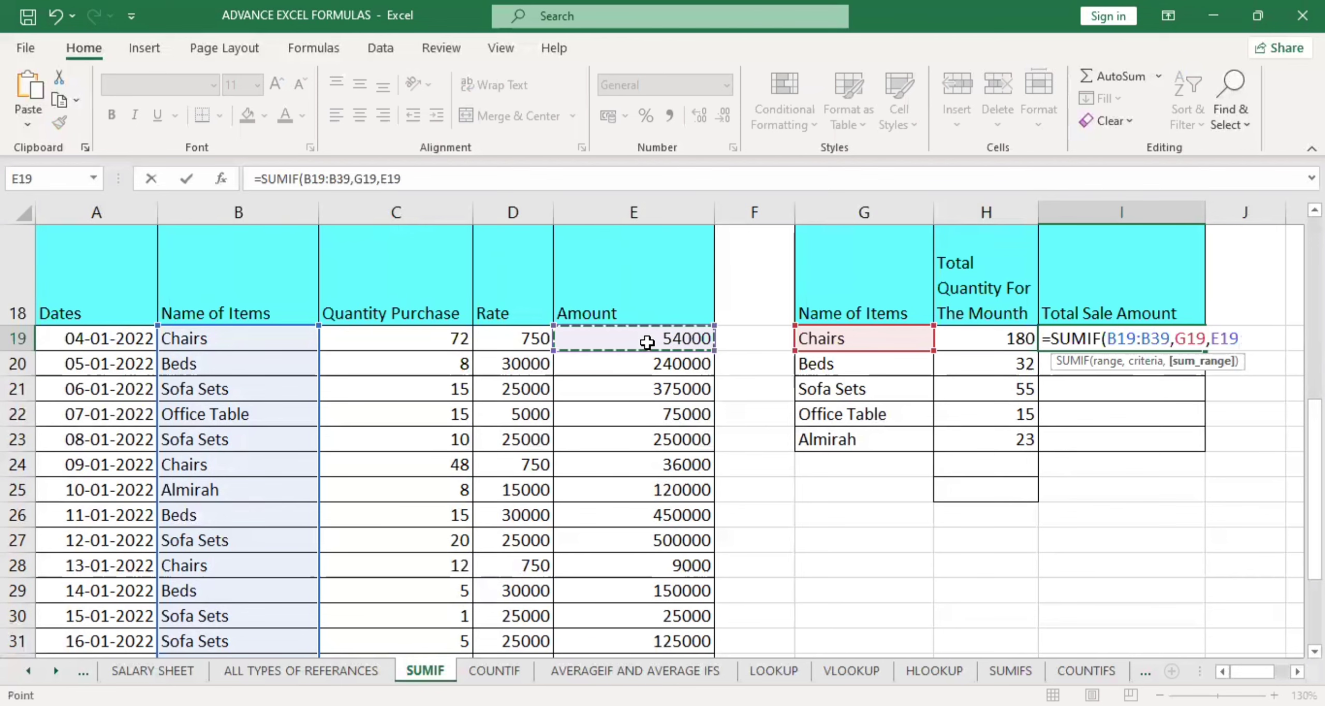
{"action": "key", "text": "ctrl+shift+Down"}
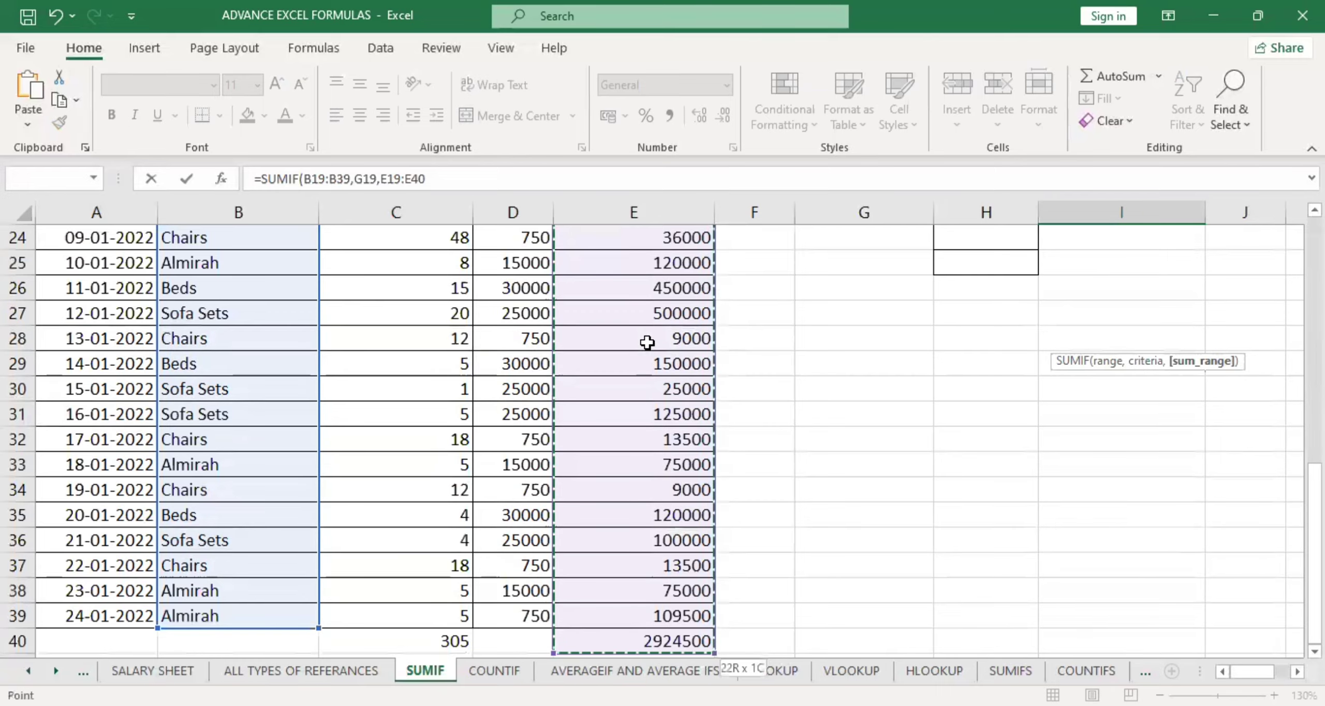
{"action": "key", "text": "shift+Up"}
{"action": "scroll", "coordinate": [647, 342], "scroll_direction": "up", "scroll_amount": 5}
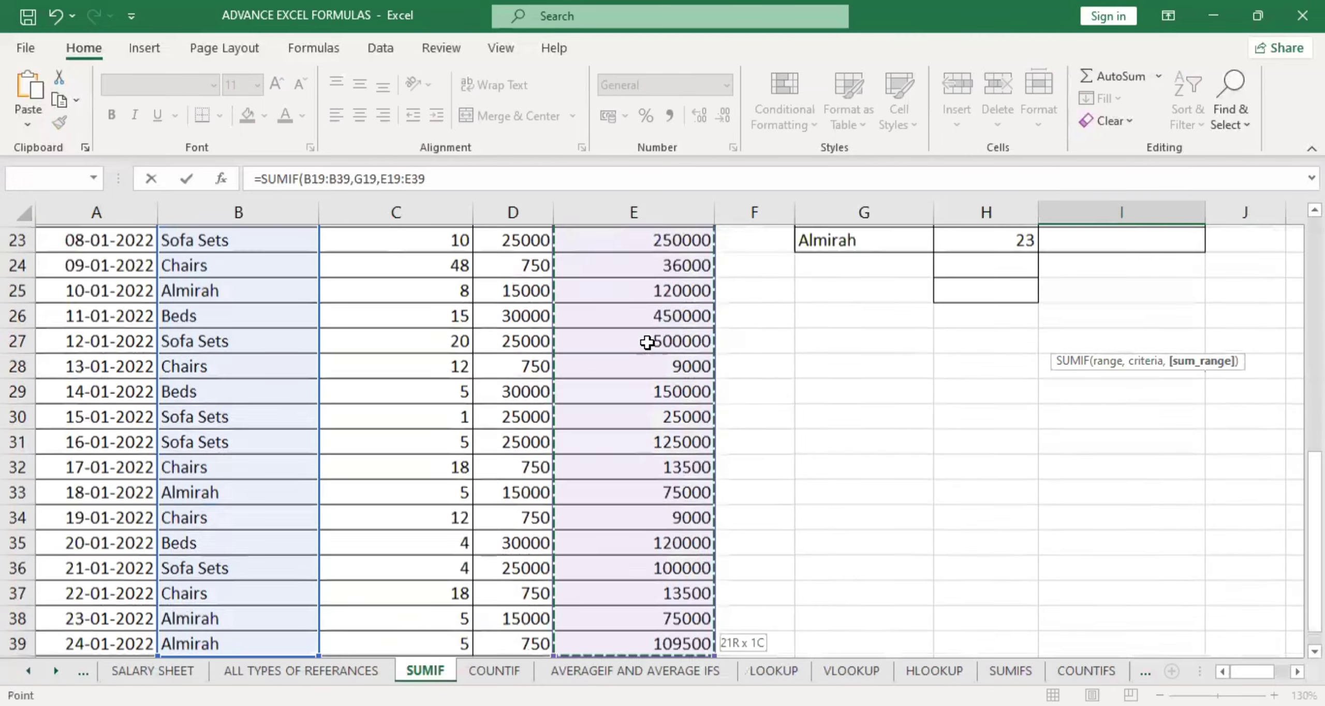
{"action": "key", "text": "Return"}
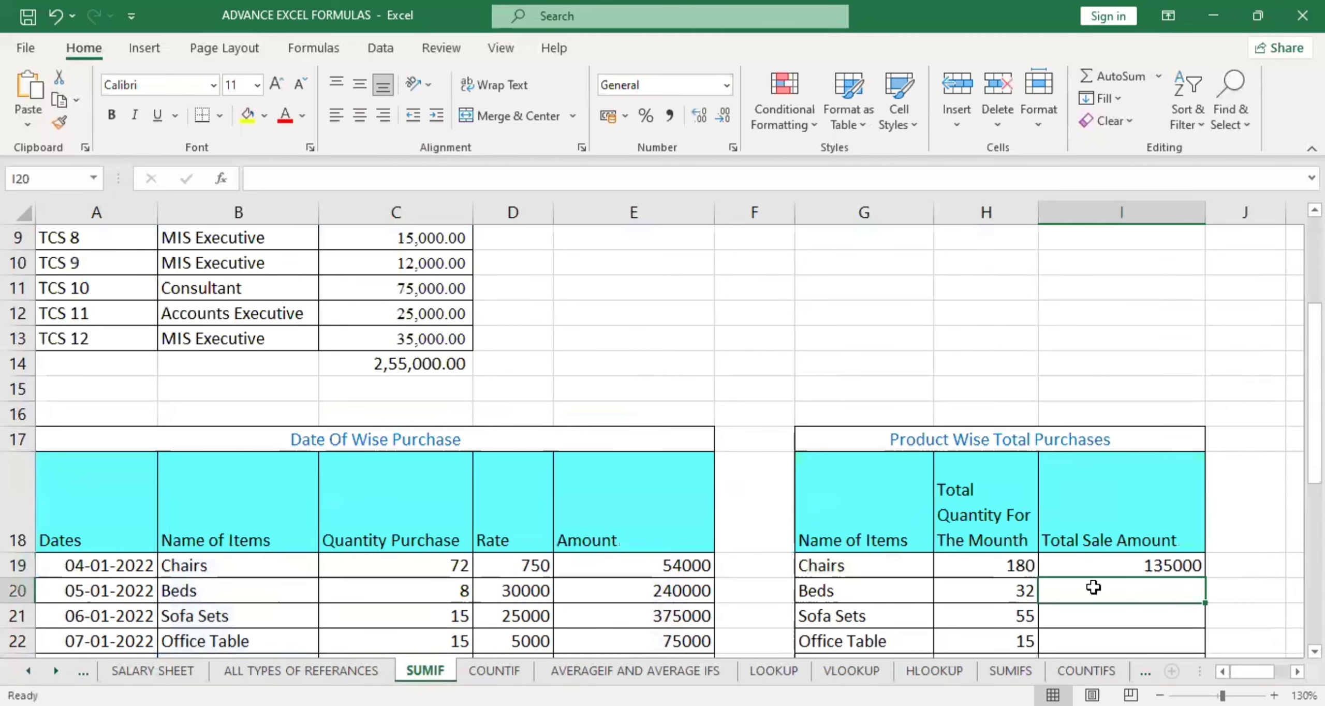
- Lock the range and sum range in I19 as $B$19:$B$39 and $E$19:$E$39, and copy the formula down to I23
{"action": "double_click", "coordinate": [1087, 568]}
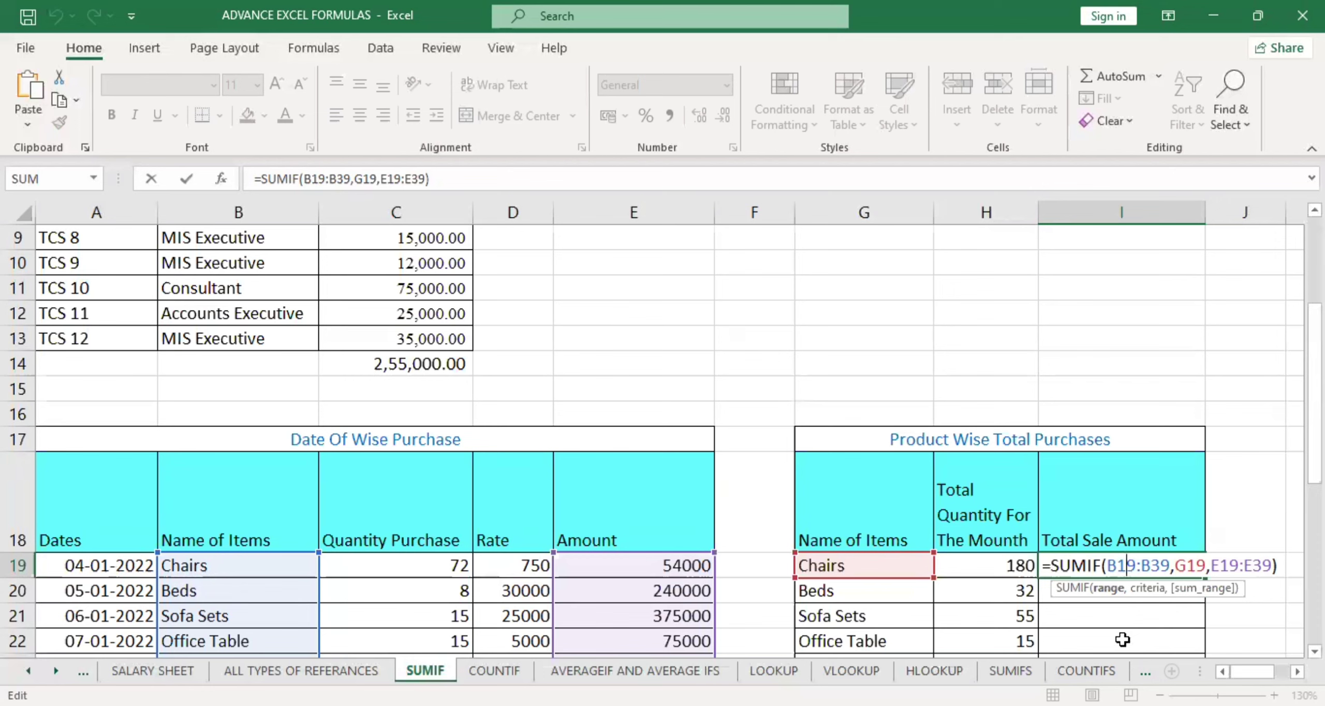
{"action": "left_click", "coordinate": [1114, 595]}
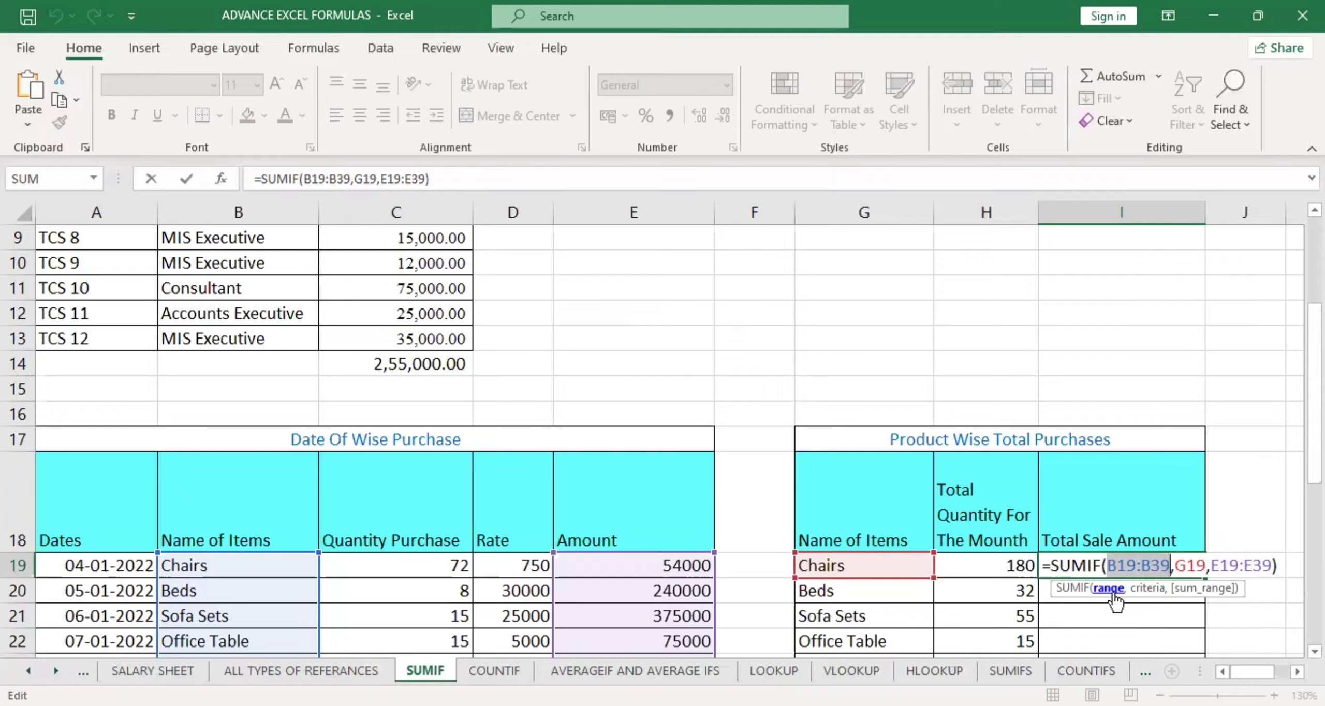
{"action": "key", "text": "F4"}
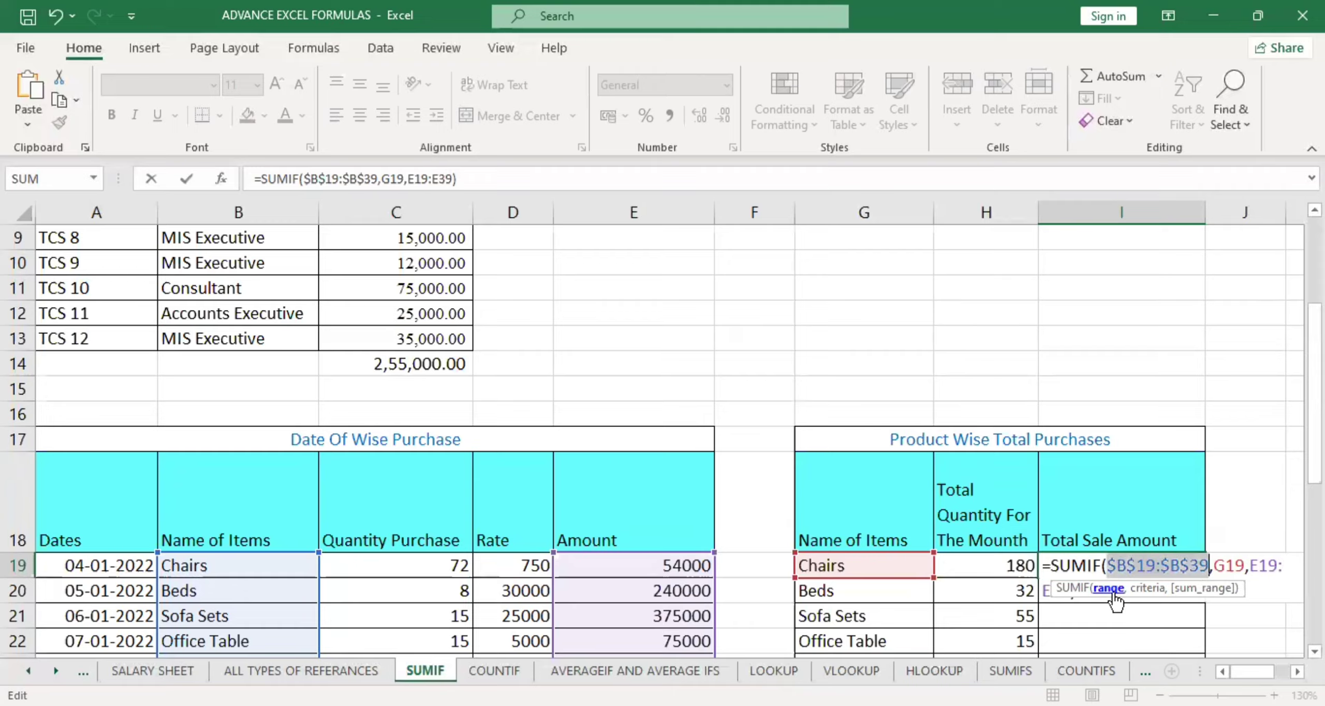
{"action": "left_click", "coordinate": [1211, 594]}
{"action": "key", "text": "F4"}
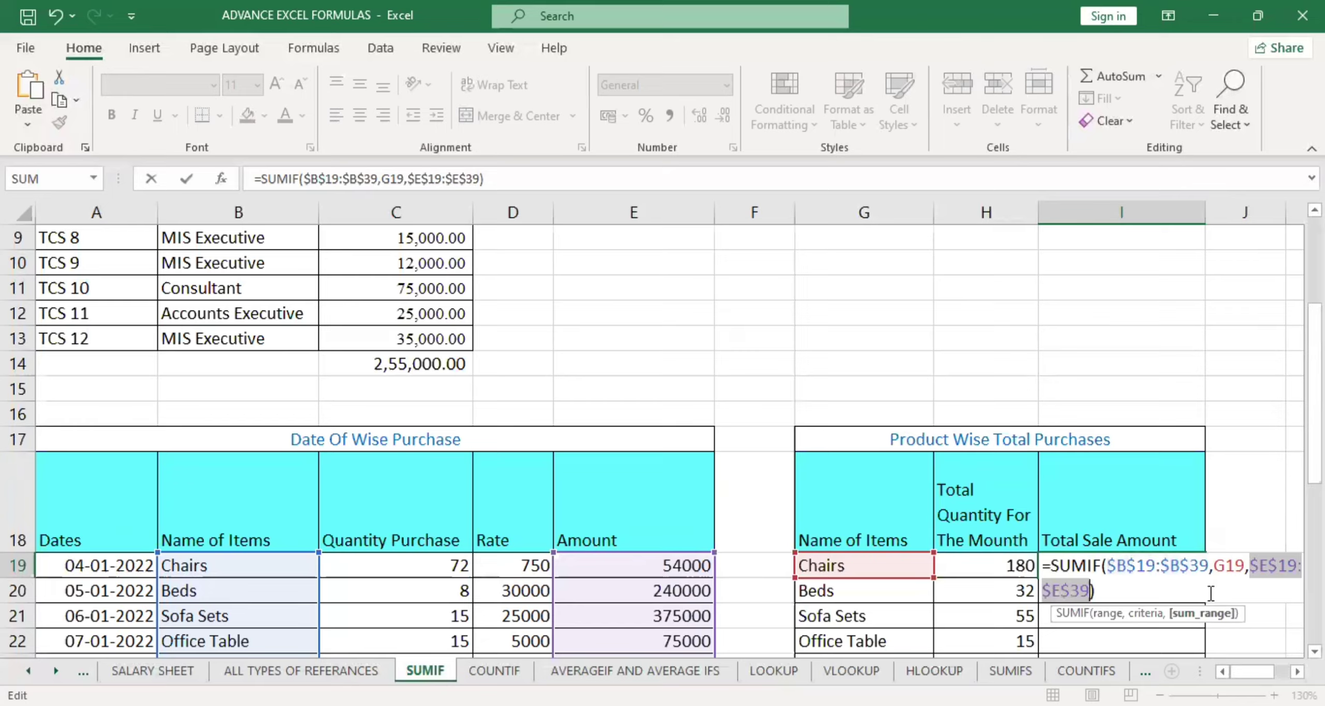
{"action": "key", "text": "ctrl+Return"}
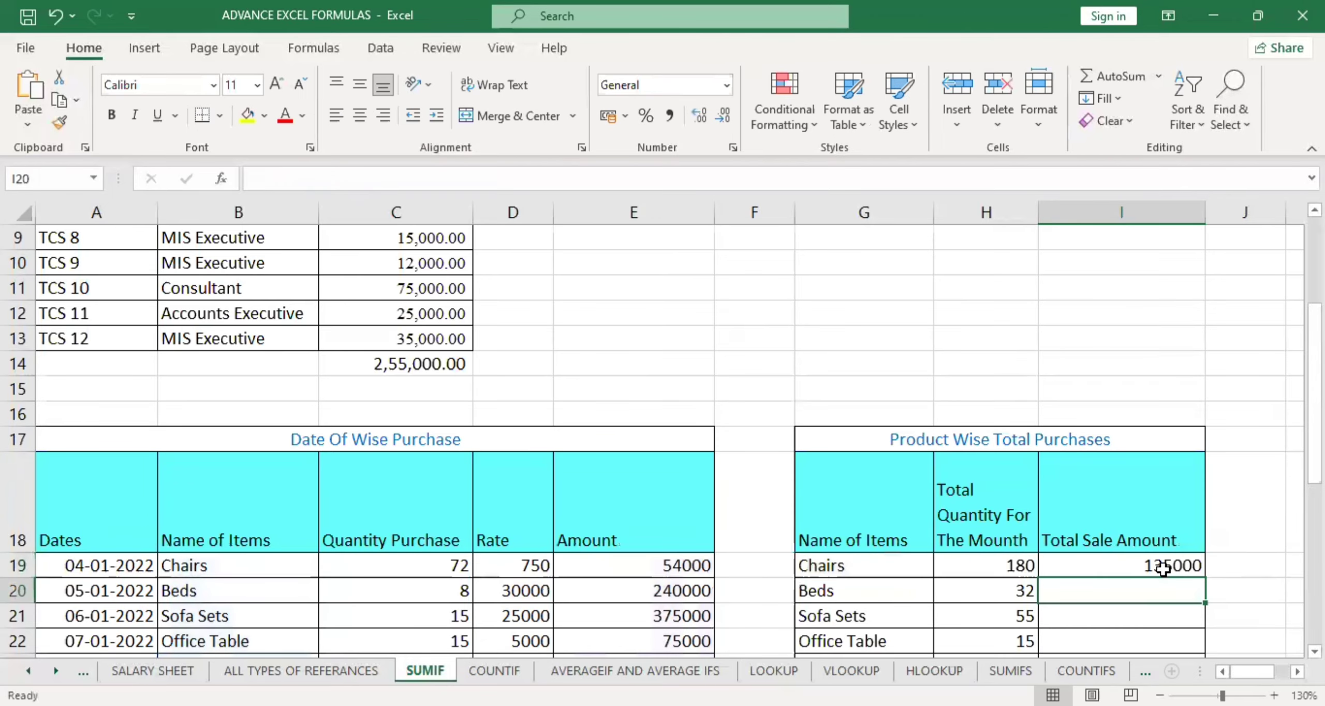
{"action": "left_click_drag", "start_coordinate": [1203, 578], "coordinate": [1186, 619]}
{"action": "scroll", "coordinate": [1041, 520], "scroll_direction": "up", "scroll_amount": 4}
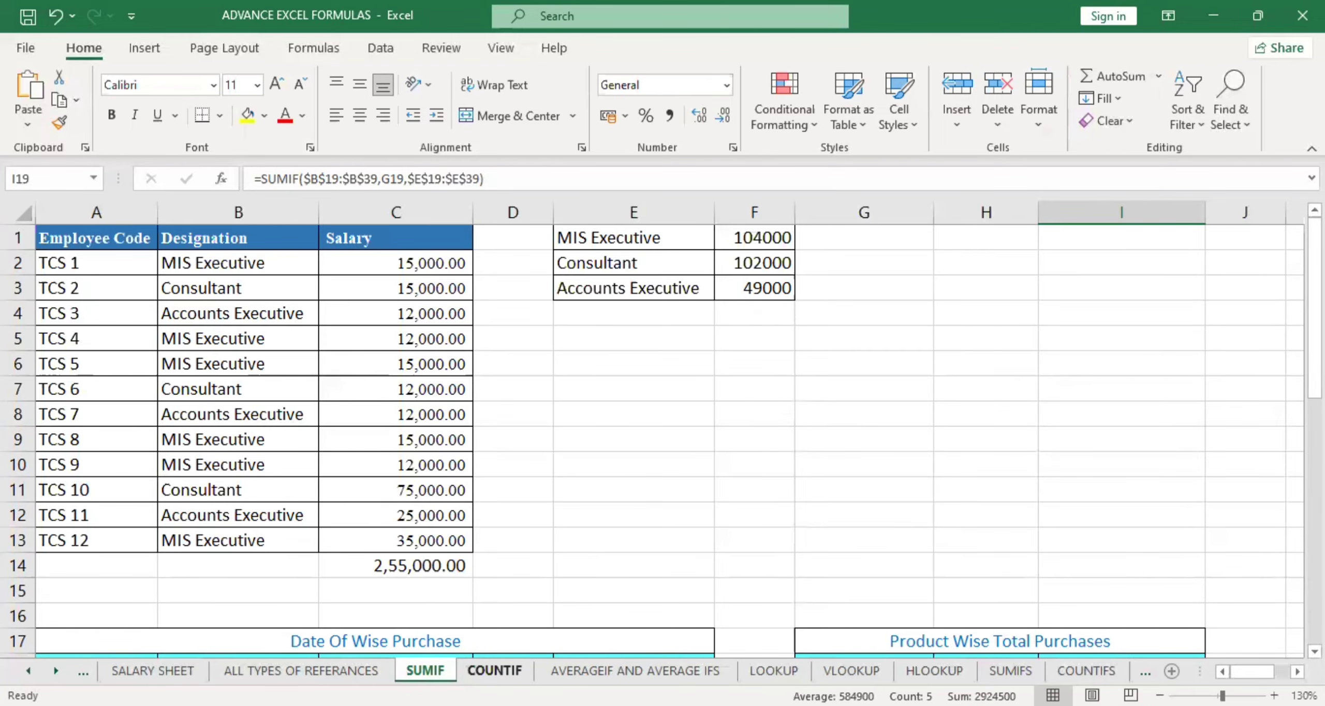
{"action": "left_click", "coordinate": [494, 670]}
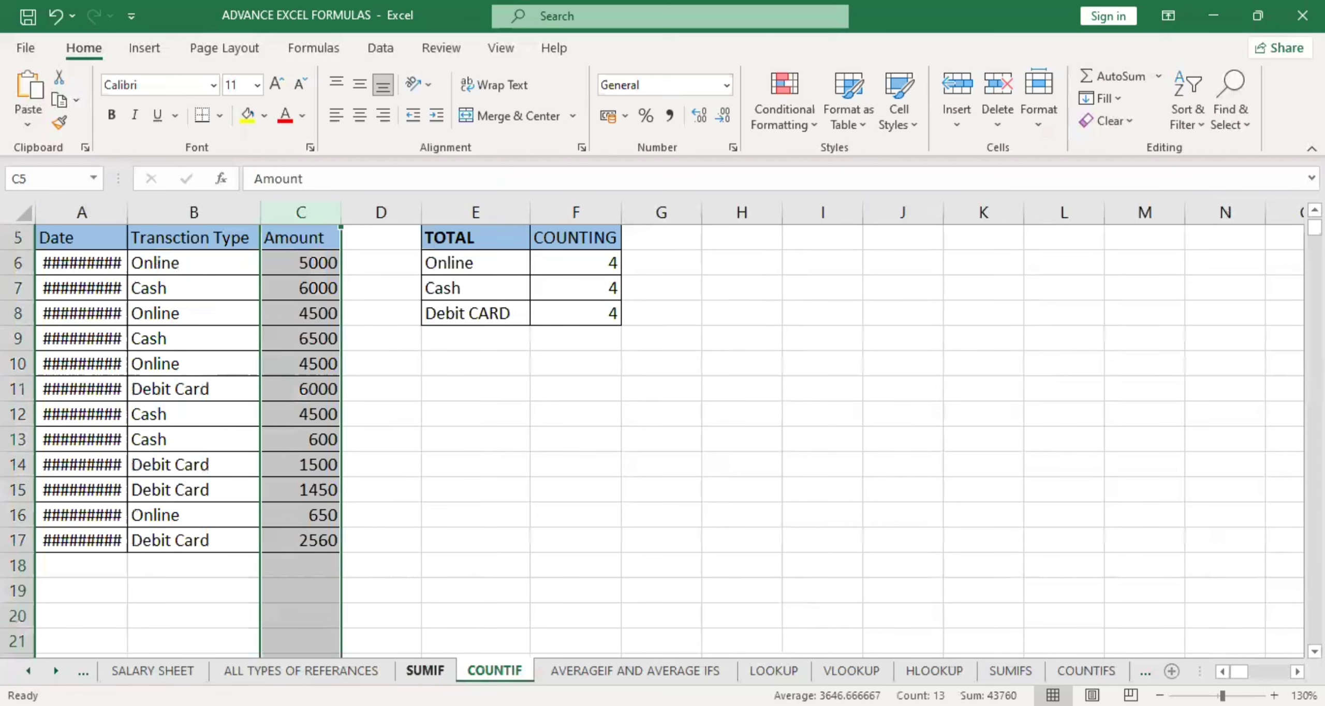
{"action": "left_click", "coordinate": [425, 671]}
{"action": "left_click", "coordinate": [494, 670]}
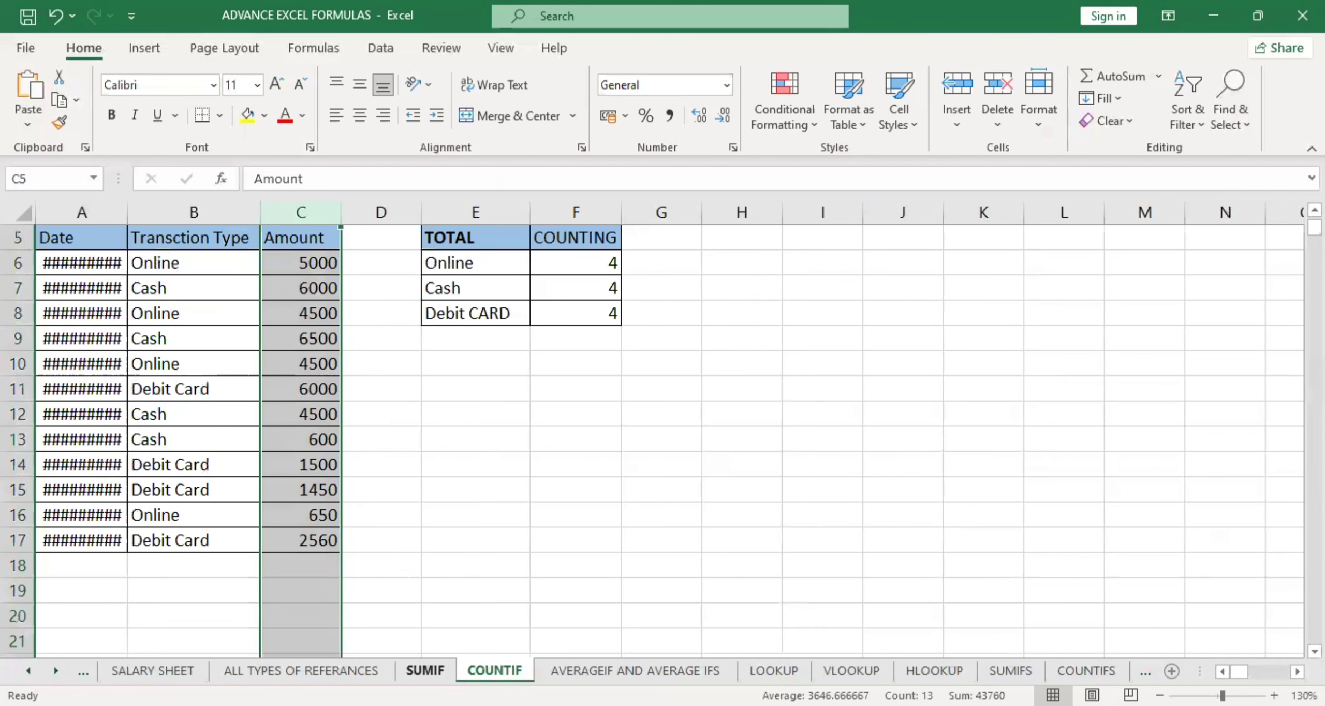
{"action": "left_click", "coordinate": [425, 671]}
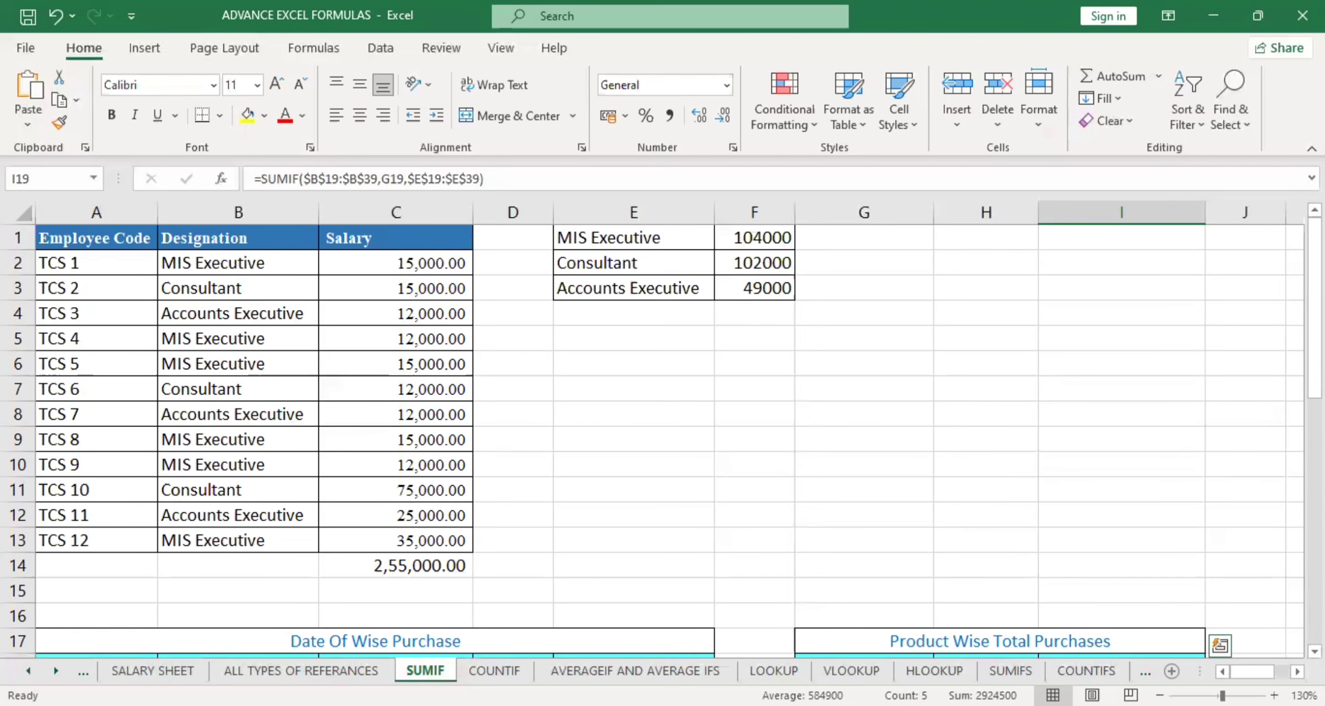
- Clear the counting results F6:F8 on the COUNTIF sheet and autofit the Date column
{"action": "key", "text": "ctrl+Page_Down"}
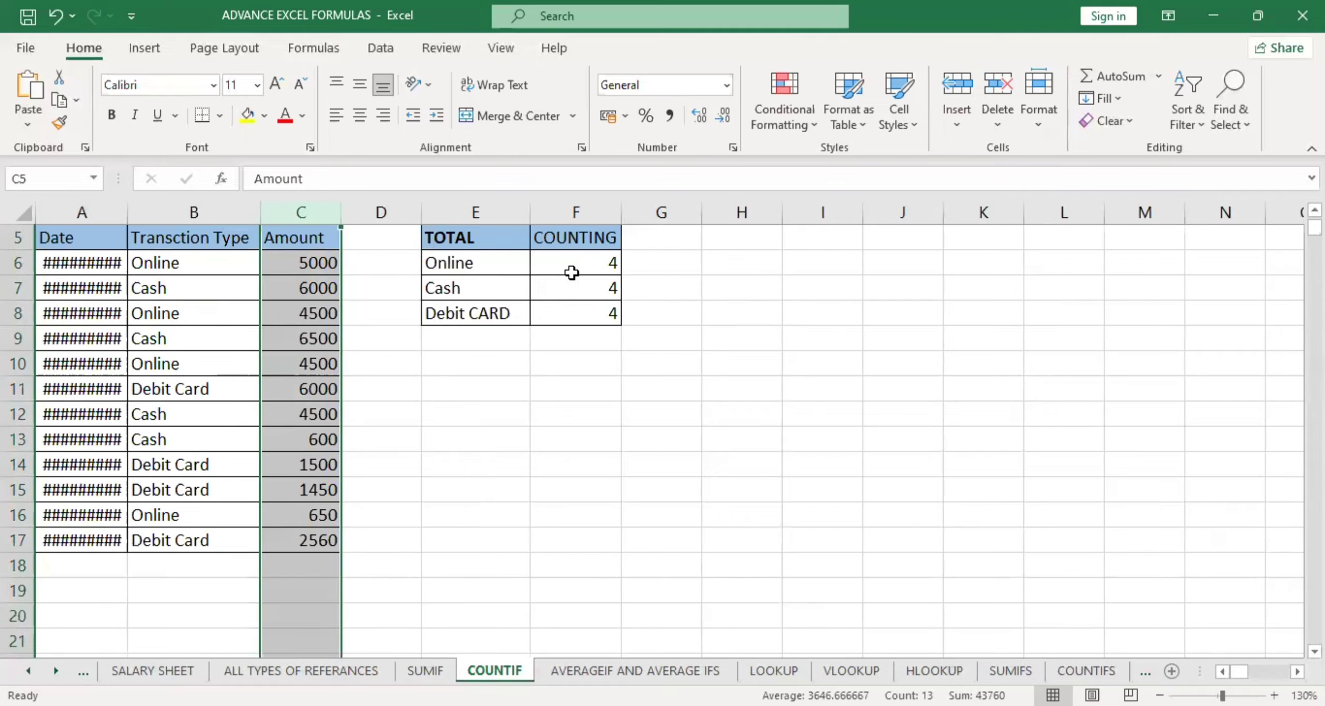
{"action": "left_click_drag", "start_coordinate": [572, 273], "coordinate": [577, 310]}
{"action": "key", "text": "Delete"}
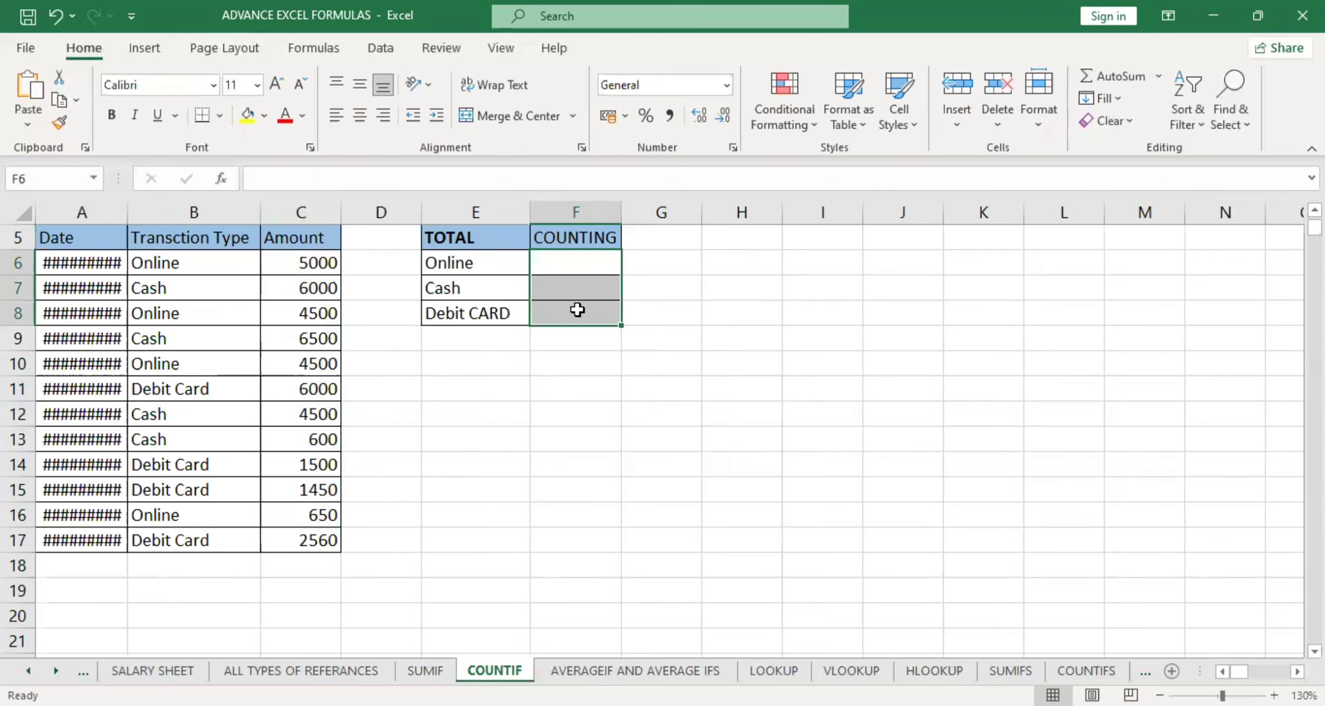
{"action": "double_click", "coordinate": [122, 210]}
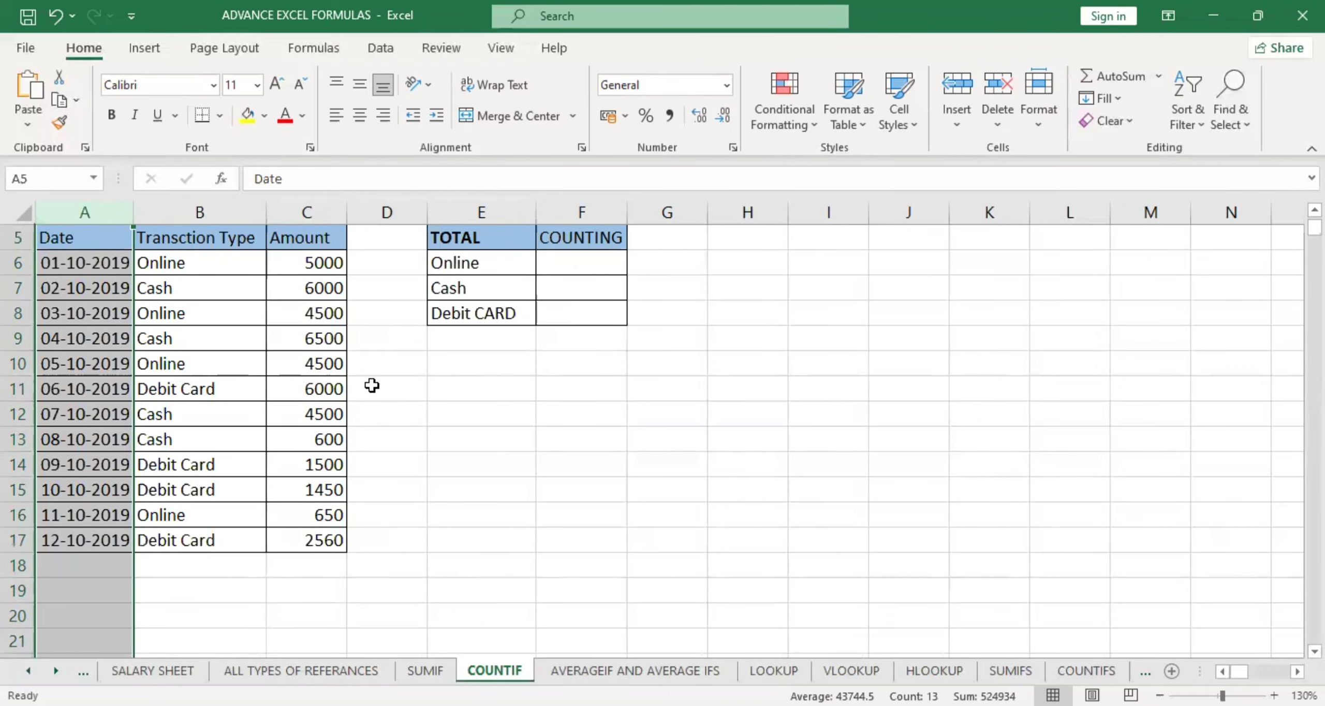
- Count the amounts in C6:C17 with a COUNT formula in E11, and delete the result from the cell
{"action": "left_click", "coordinate": [491, 393]}
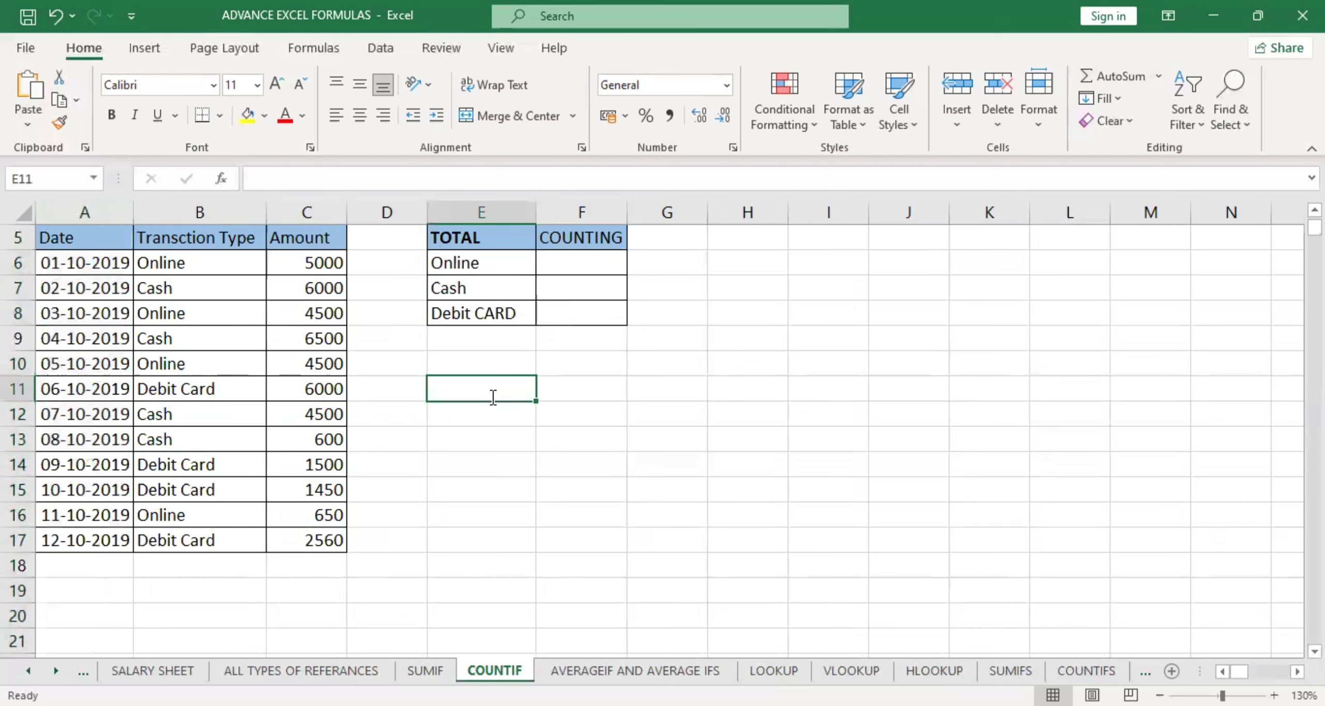
{"action": "type", "text": "=c"}
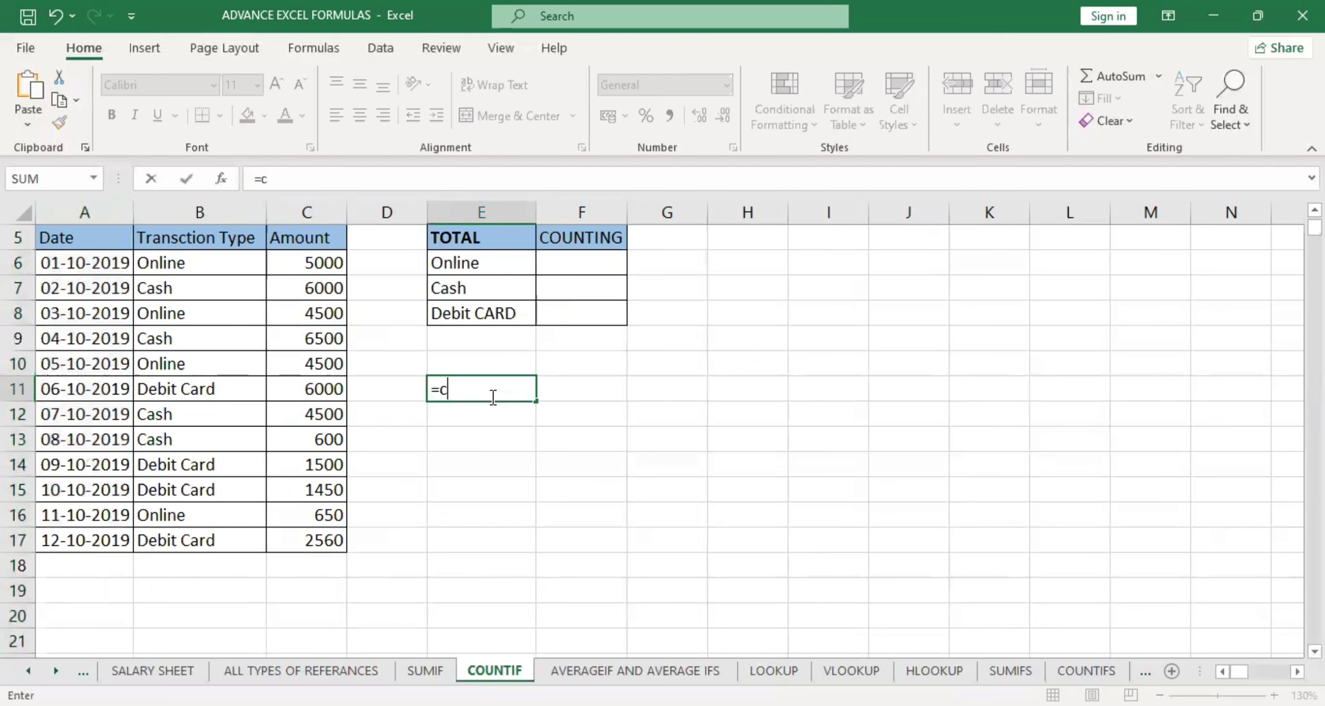
{"action": "type", "text": "ount("}
{"action": "left_click_drag", "start_coordinate": [306, 263], "coordinate": [311, 538]}
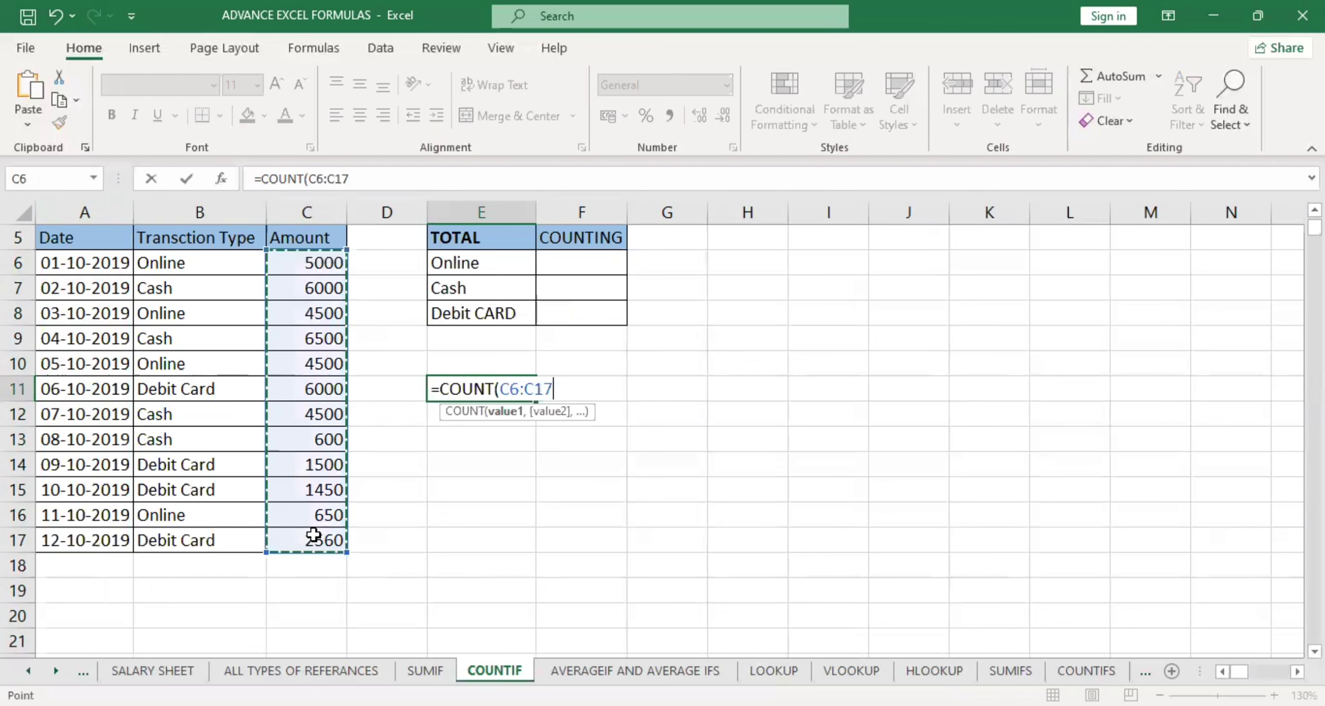
{"action": "key", "text": "Return"}
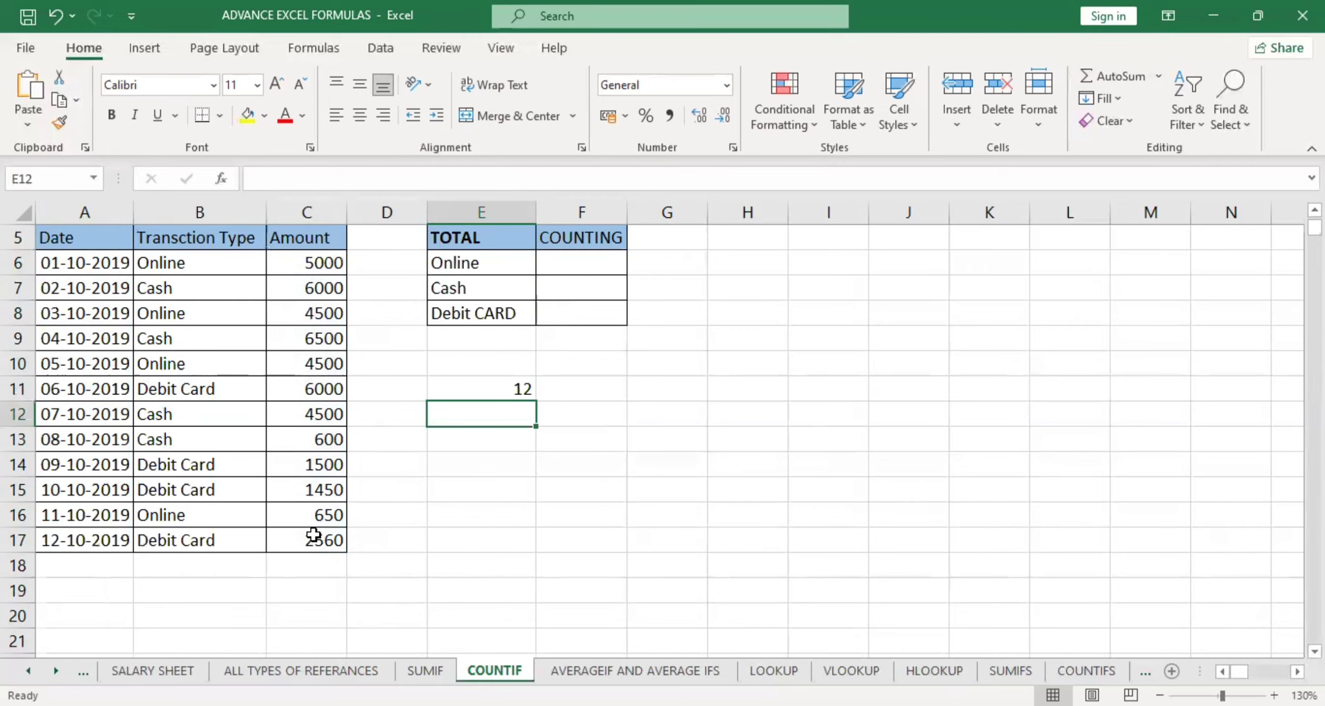
{"action": "scroll", "coordinate": [310, 528], "scroll_direction": "up", "scroll_amount": 1}
{"action": "left_click", "coordinate": [467, 461]}
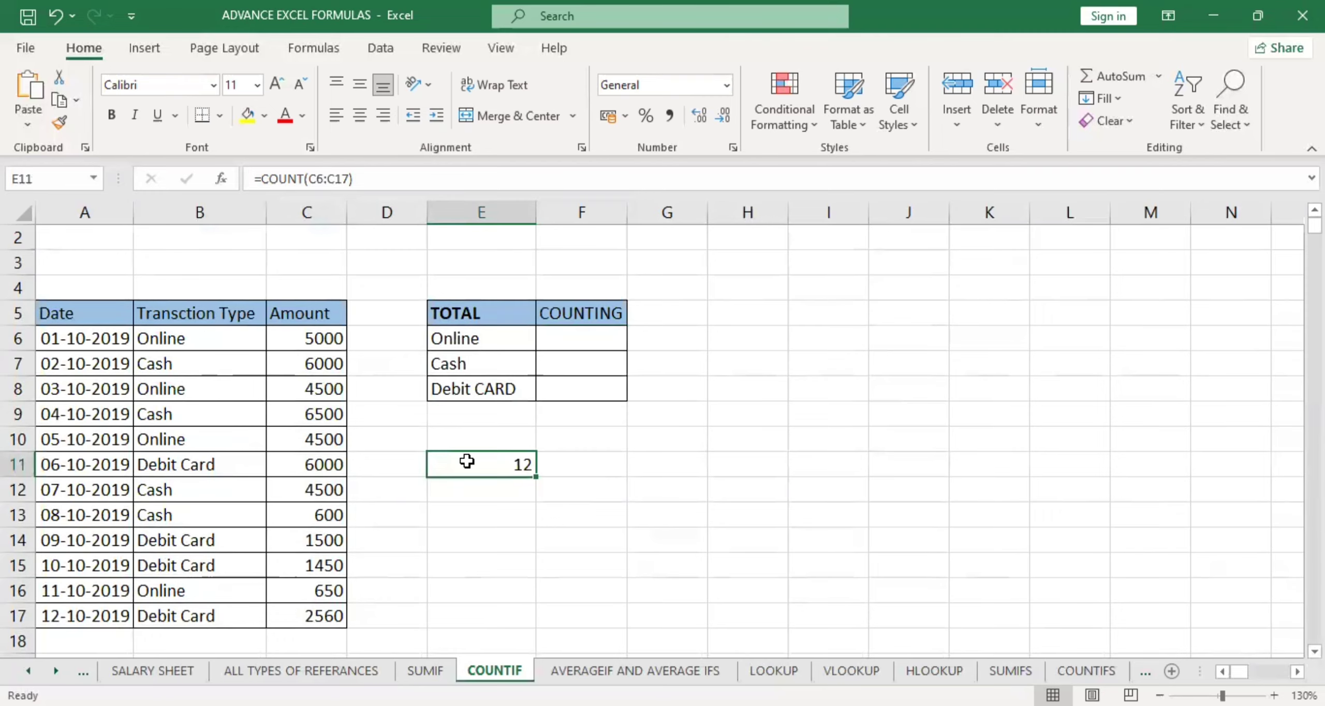
{"action": "key", "text": "Delete"}
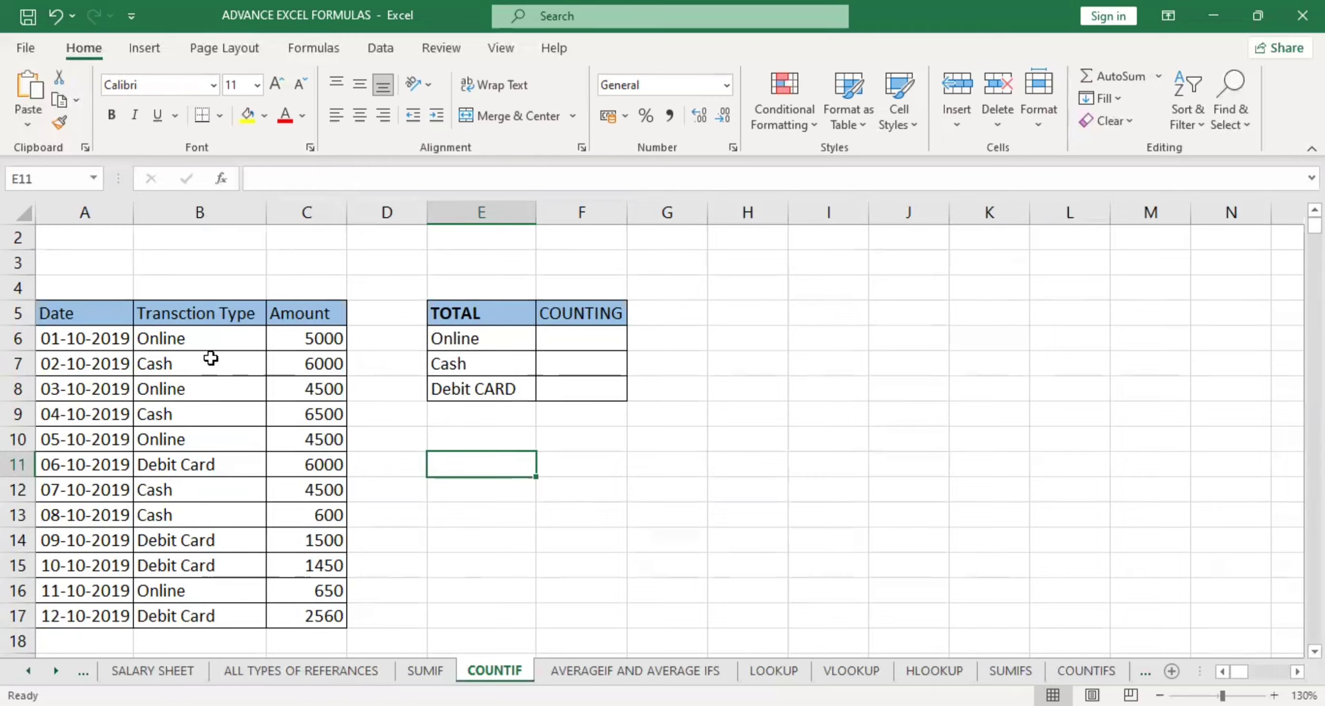
- Start a COUNTIF formula in F6 with the Transaction Type cells B6:B17 as the range
{"action": "left_click_drag", "start_coordinate": [210, 339], "coordinate": [219, 617]}
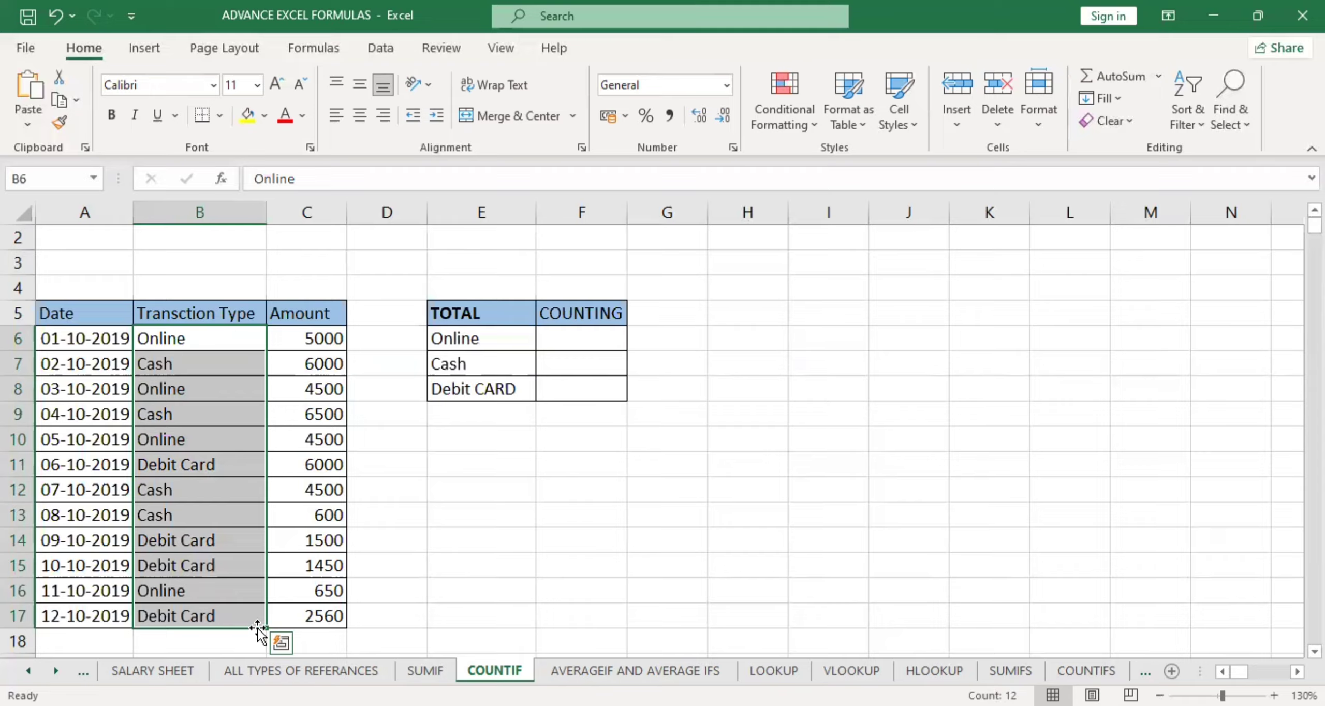
{"action": "left_click", "coordinate": [566, 338]}
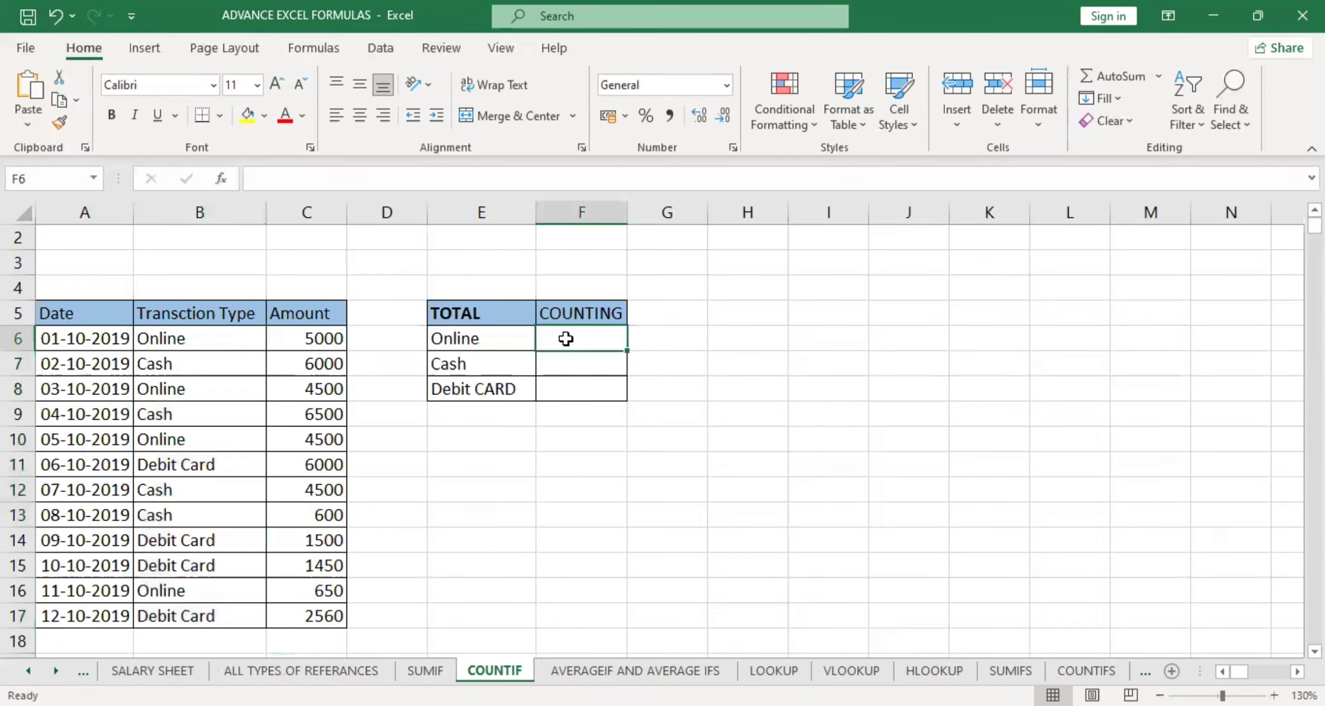
{"action": "type", "text": "="}
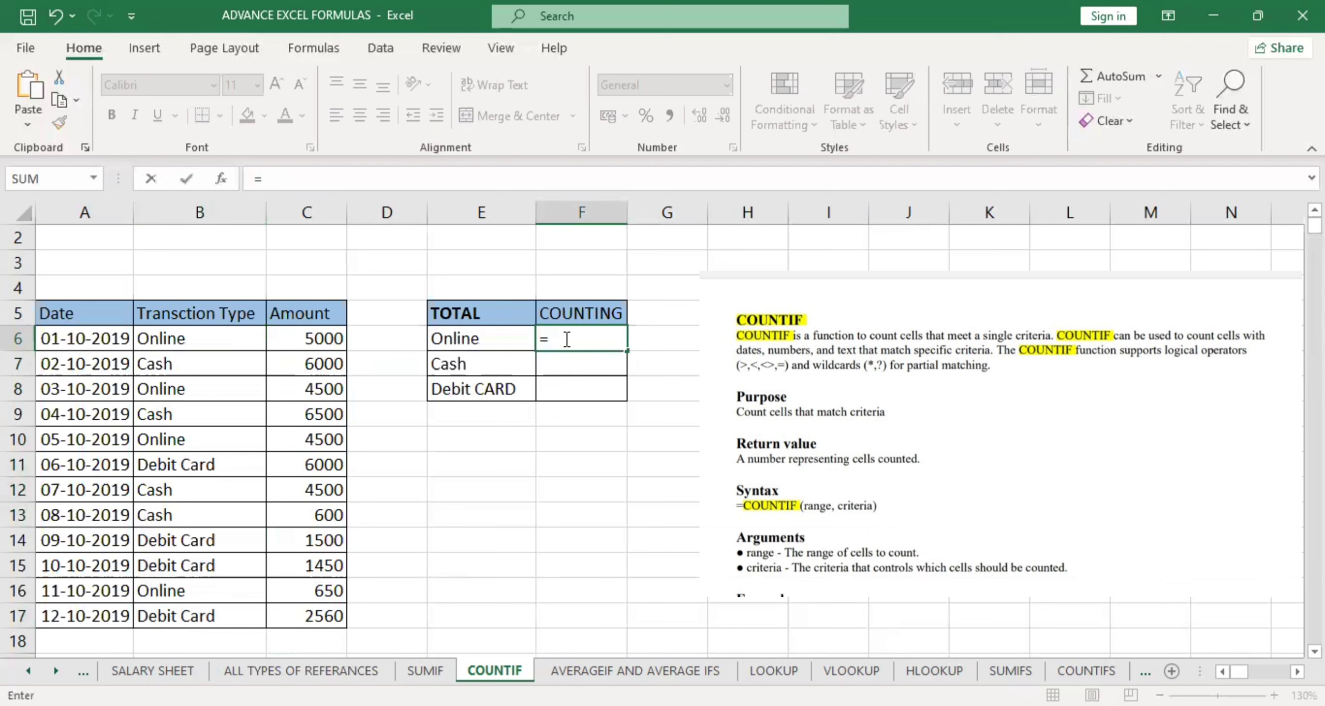
{"action": "type", "text": "COUNTIF("}
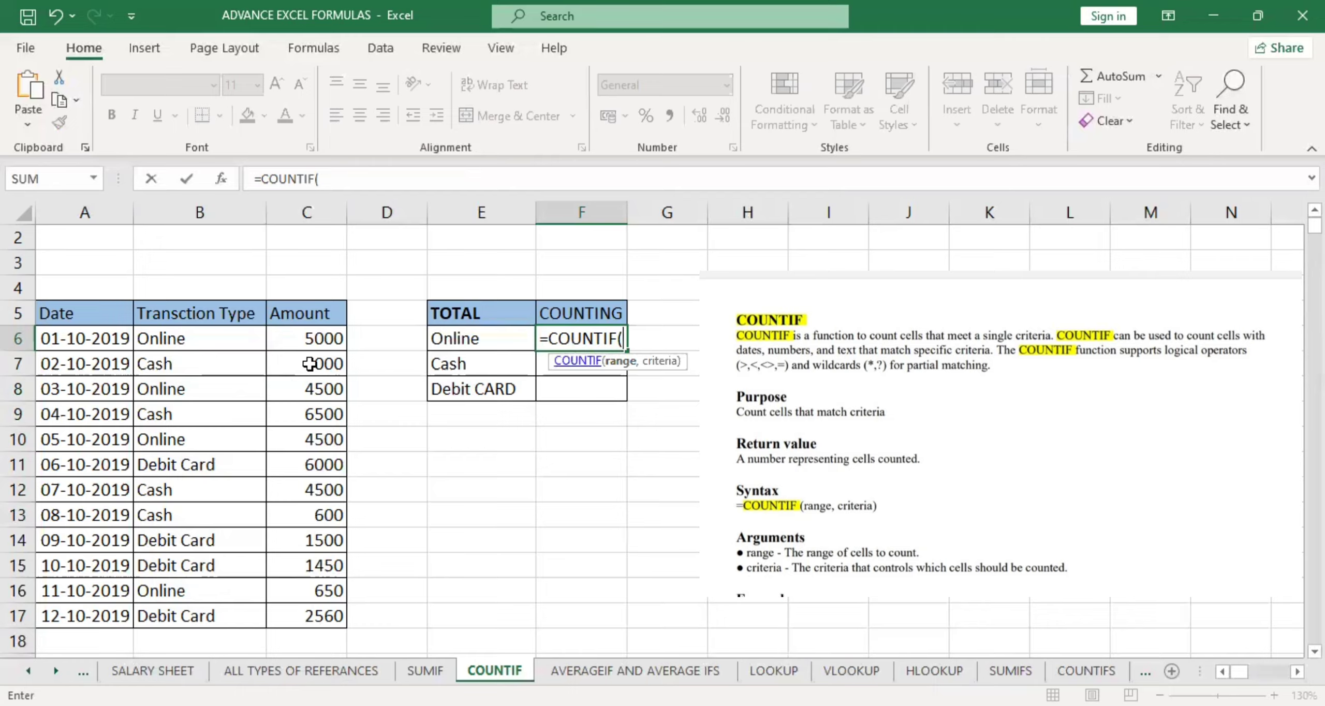
{"action": "left_click", "coordinate": [191, 341]}
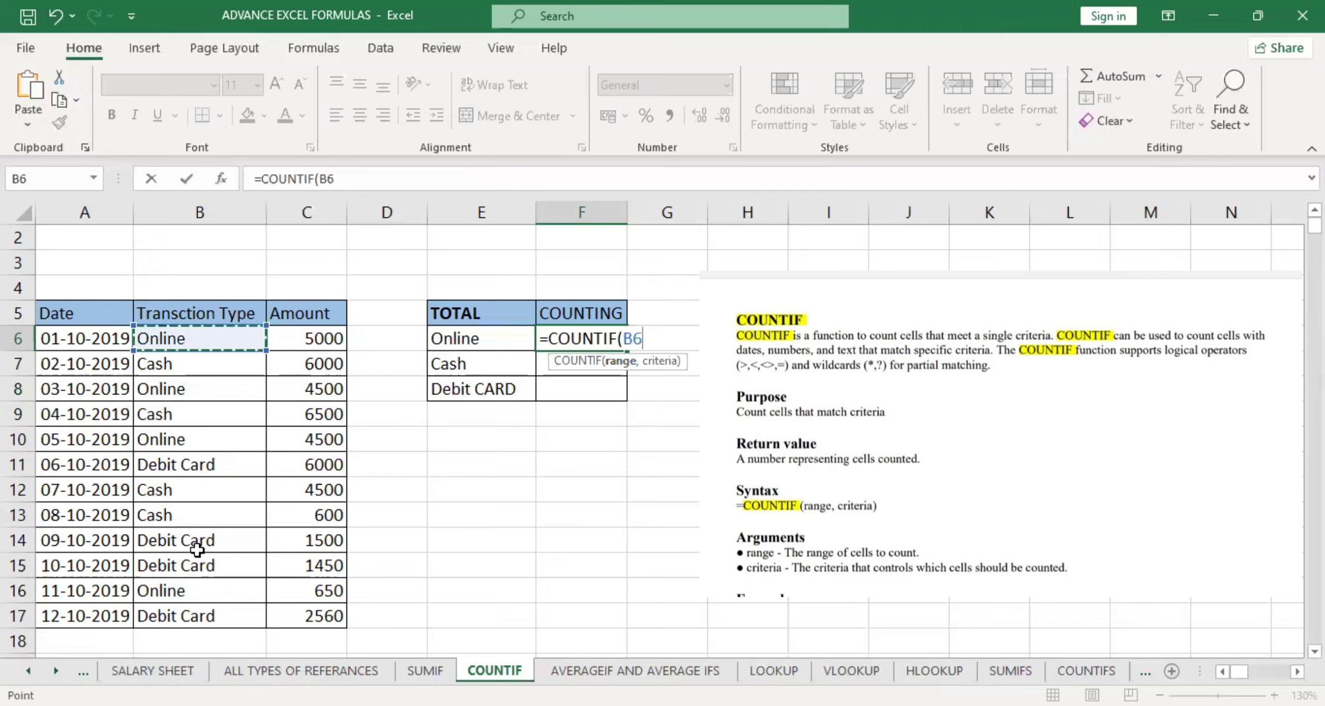
{"action": "left_click", "coordinate": [207, 615], "text": "shift"}
{"action": "left_click", "coordinate": [179, 343]}
{"action": "left_click", "coordinate": [181, 606], "text": "shift"}
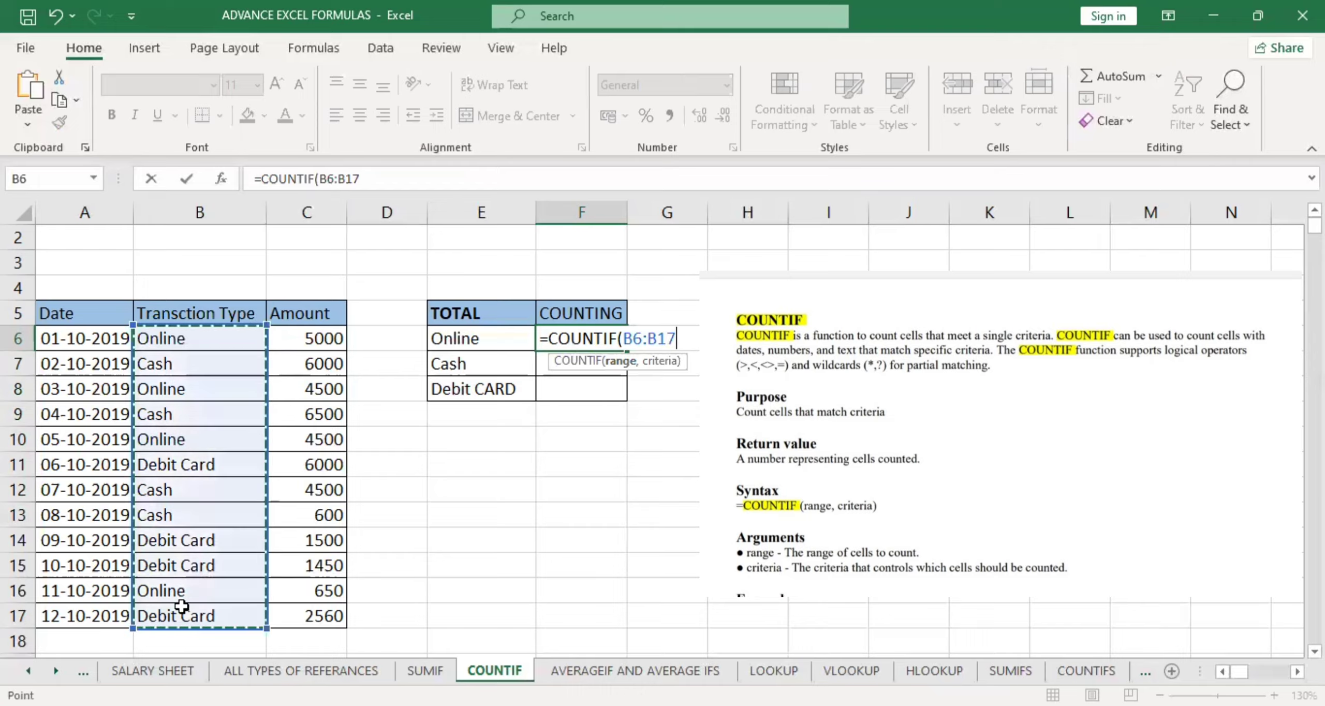
- Set the Online cell E6 as the criteria and enter the COUNTIF formula in F6
{"action": "type", "text": ","}
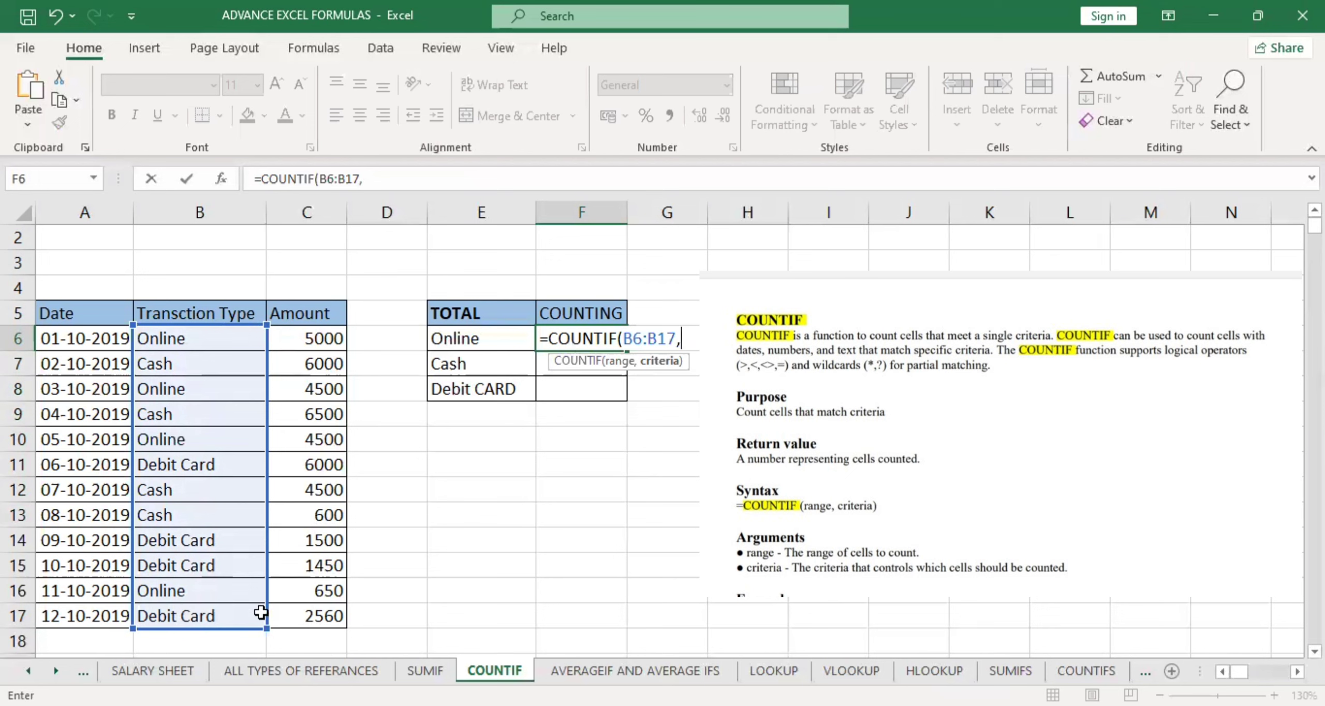
{"action": "left_click", "coordinate": [484, 337]}
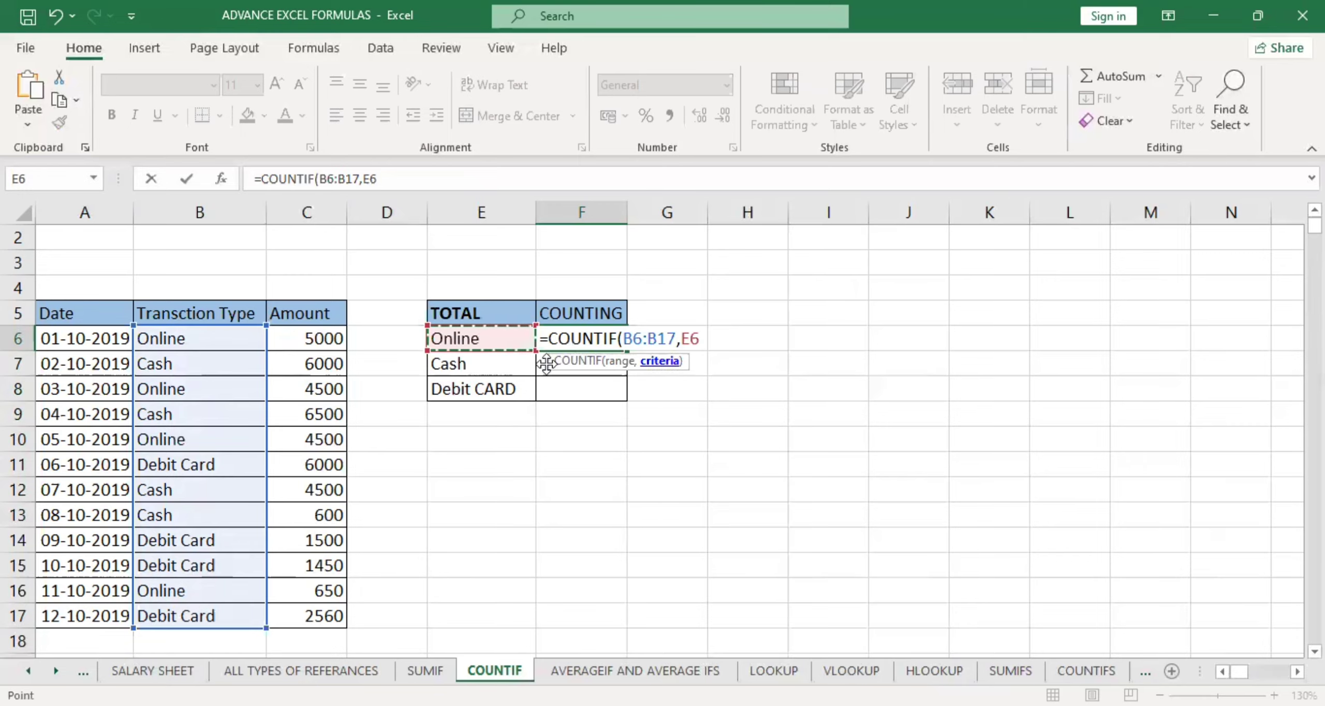
{"action": "left_click", "coordinate": [627, 366]}
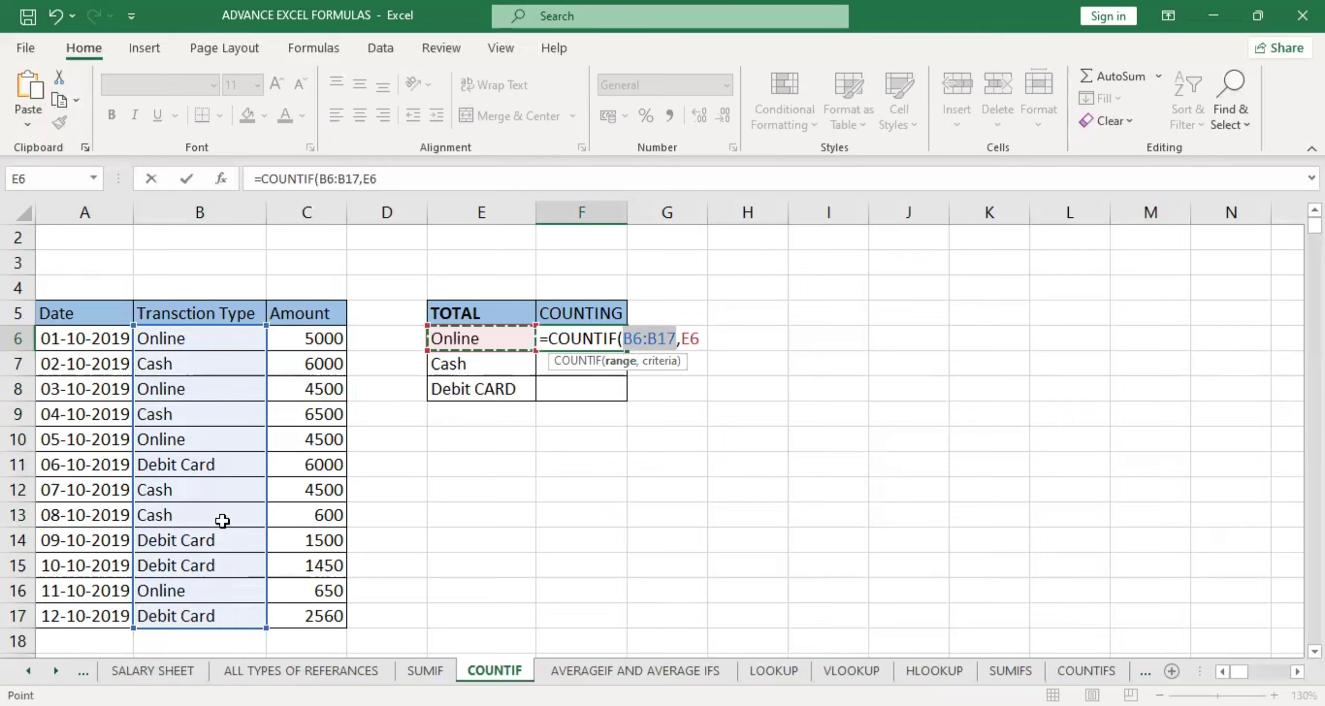
{"action": "left_click", "coordinate": [703, 342]}
{"action": "key", "text": "Return"}
- Check the Online count in F6 against the Transaction Type column and delete the formula from the cell
{"action": "left_click", "coordinate": [230, 344]}
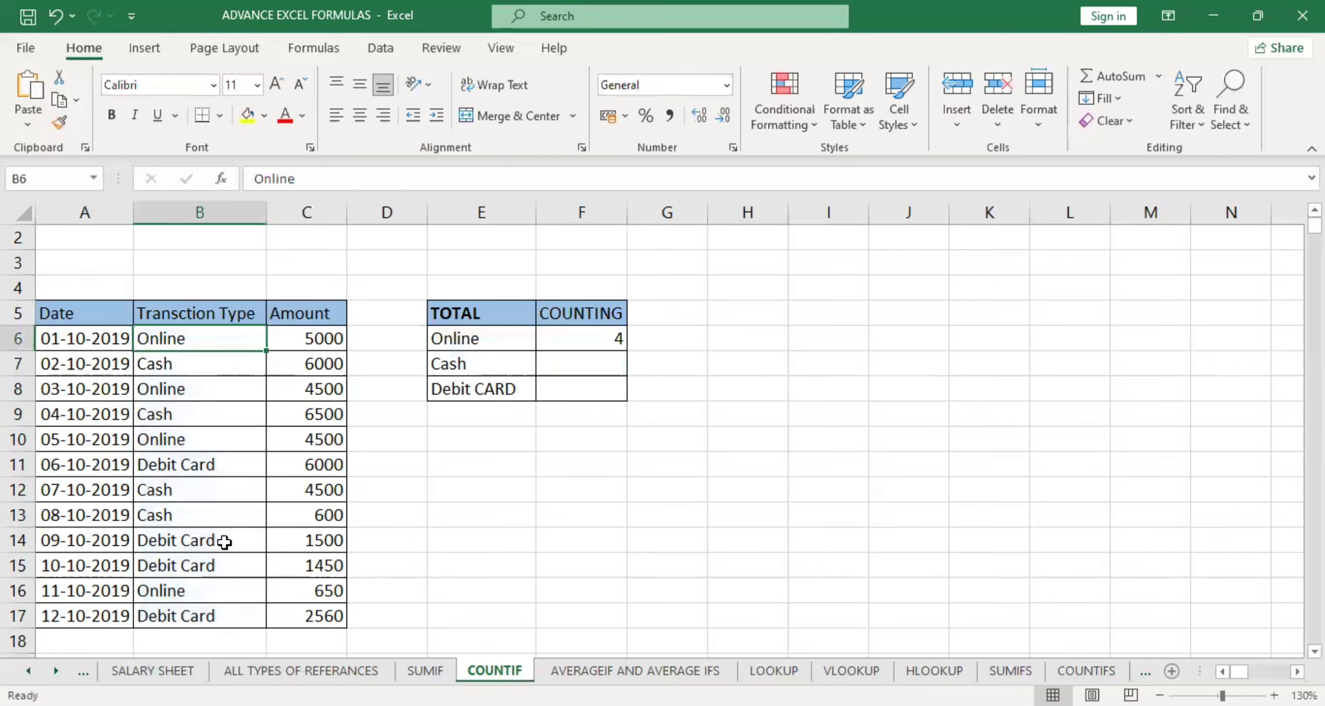
{"action": "left_click_drag", "start_coordinate": [224, 542], "coordinate": [224, 616]}
{"action": "left_click", "coordinate": [578, 337]}
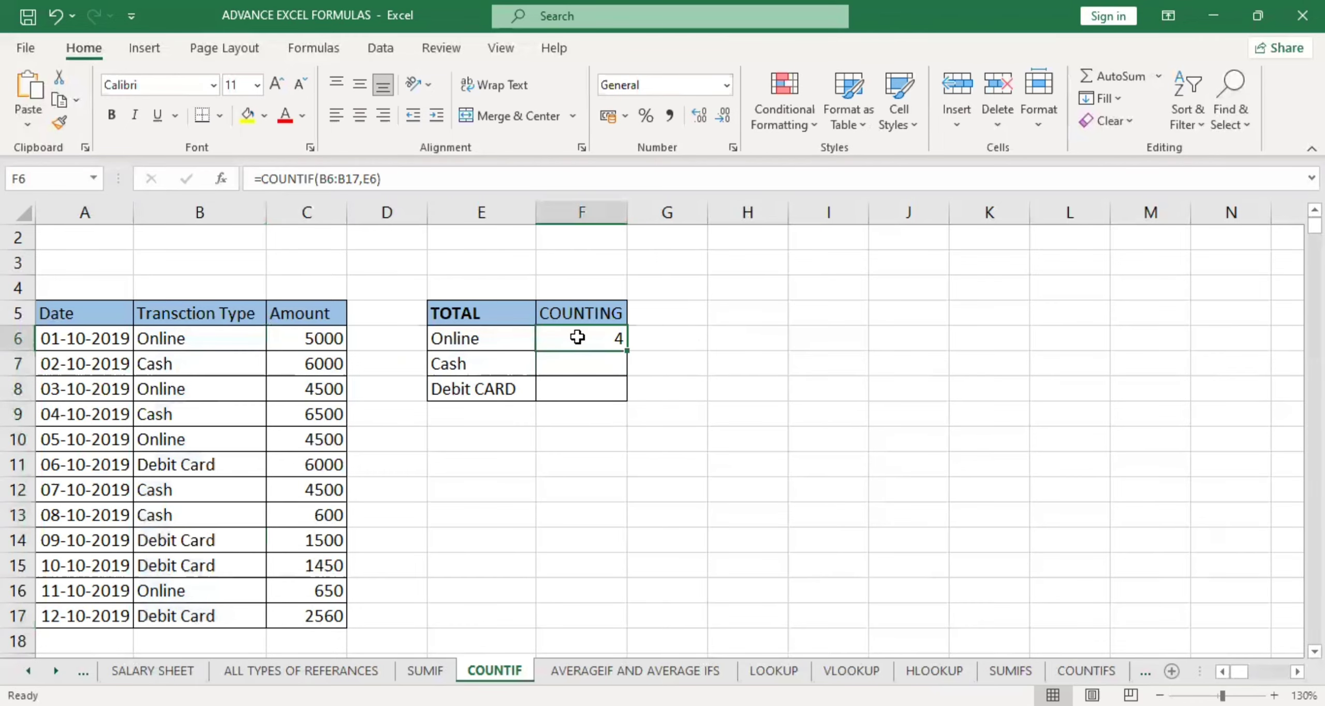
{"action": "double_click", "coordinate": [577, 337]}
{"action": "key", "text": "Escape"}
{"action": "key", "text": "Delete"}
- Try to extend the transaction types in B6:B17 further down the column, and undo the cleared cells
{"action": "left_click_drag", "start_coordinate": [183, 340], "coordinate": [268, 639]}
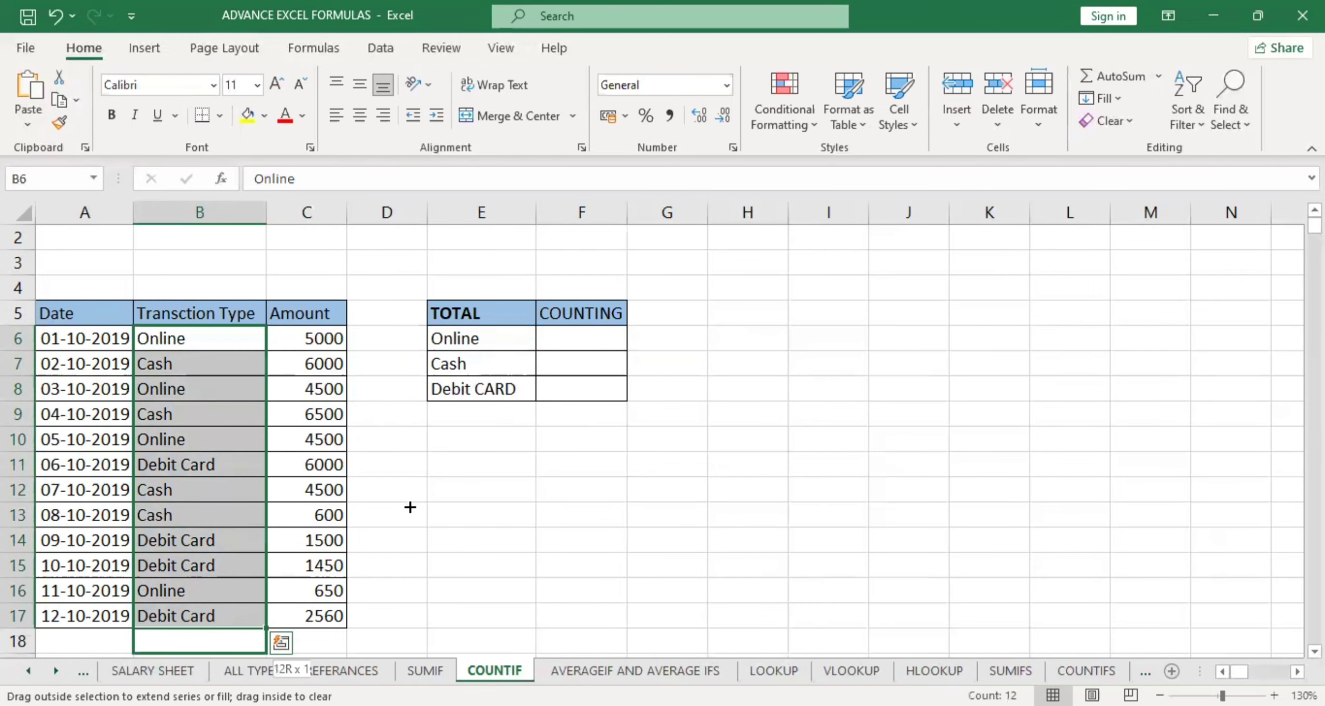
{"action": "left_click", "coordinate": [414, 452]}
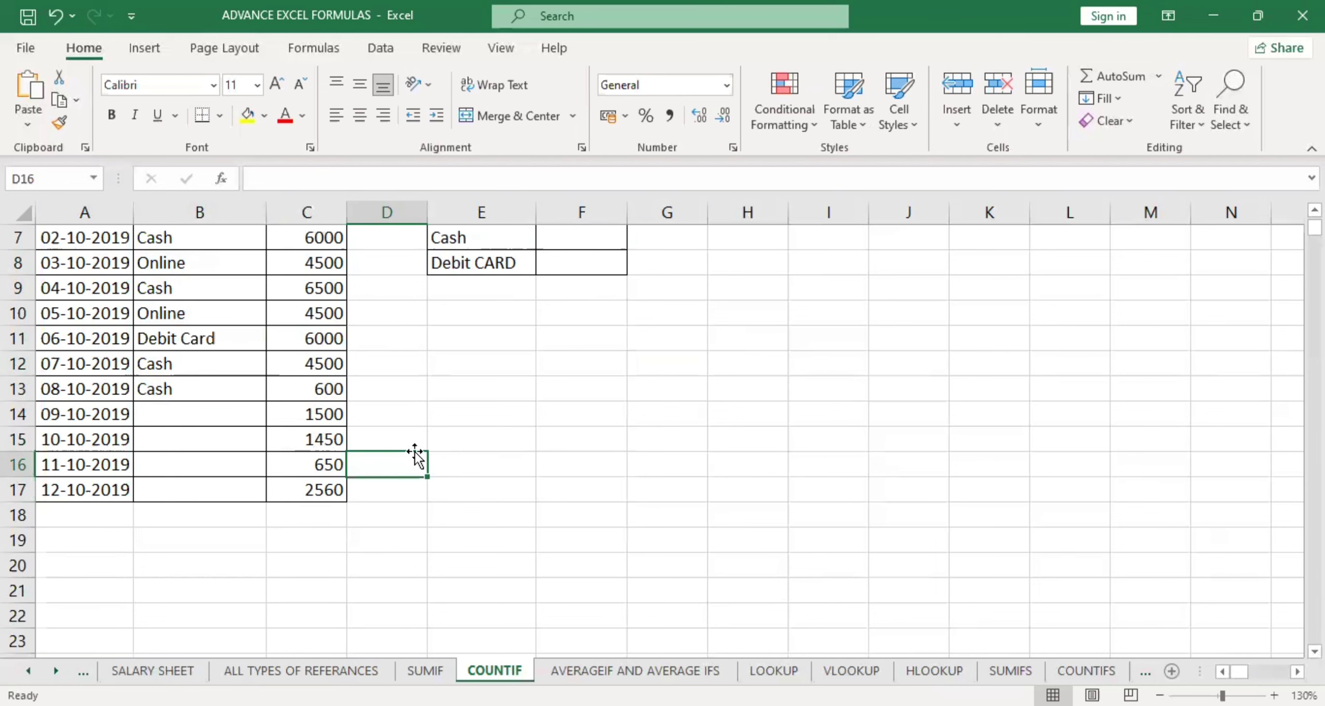
{"action": "scroll", "coordinate": [207, 379], "scroll_direction": "up", "scroll_amount": 2}
{"action": "left_click_drag", "start_coordinate": [207, 371], "coordinate": [265, 660]}
{"action": "left_click", "coordinate": [482, 306]}
{"action": "key", "text": "ctrl+z"}
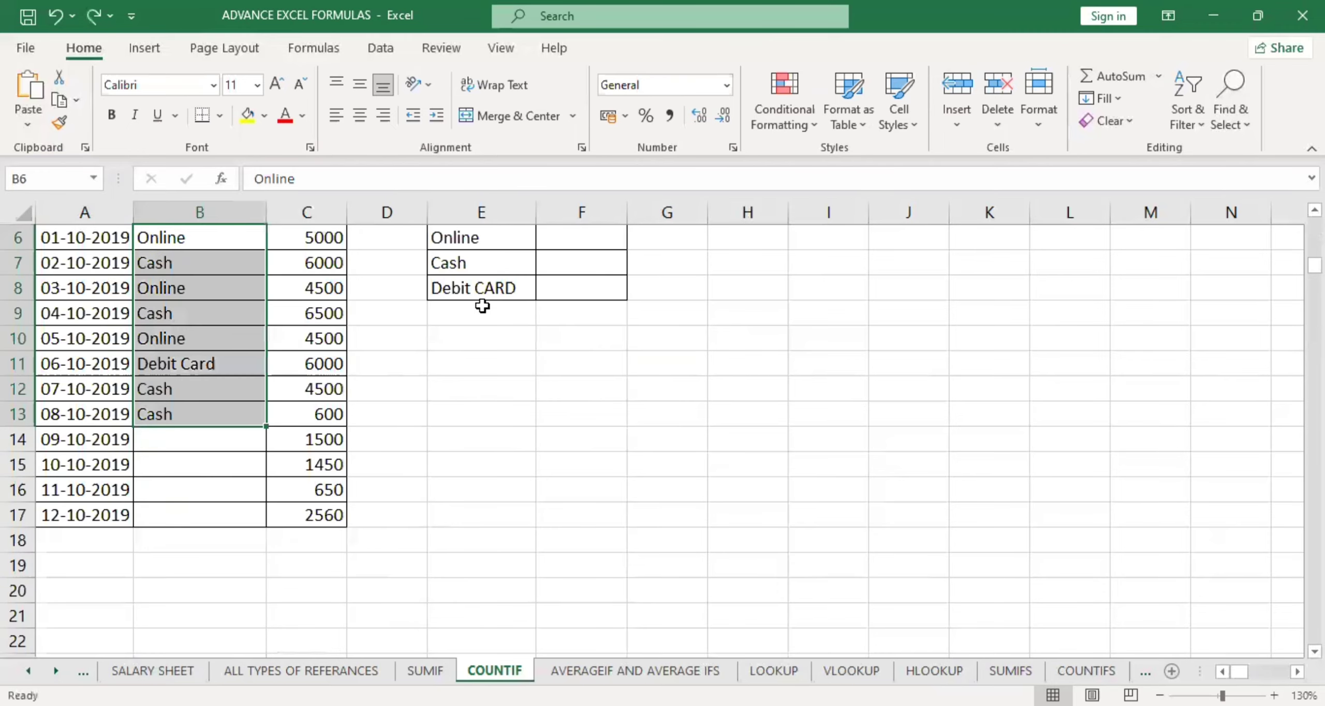
{"action": "key", "text": "ctrl+z"}
- Fill the transaction types in B6:B17 down the column to row 569
{"action": "left_click_drag", "start_coordinate": [266, 529], "coordinate": [234, 151]}
{"action": "left_click_drag", "start_coordinate": [265, 667], "coordinate": [274, 642]}
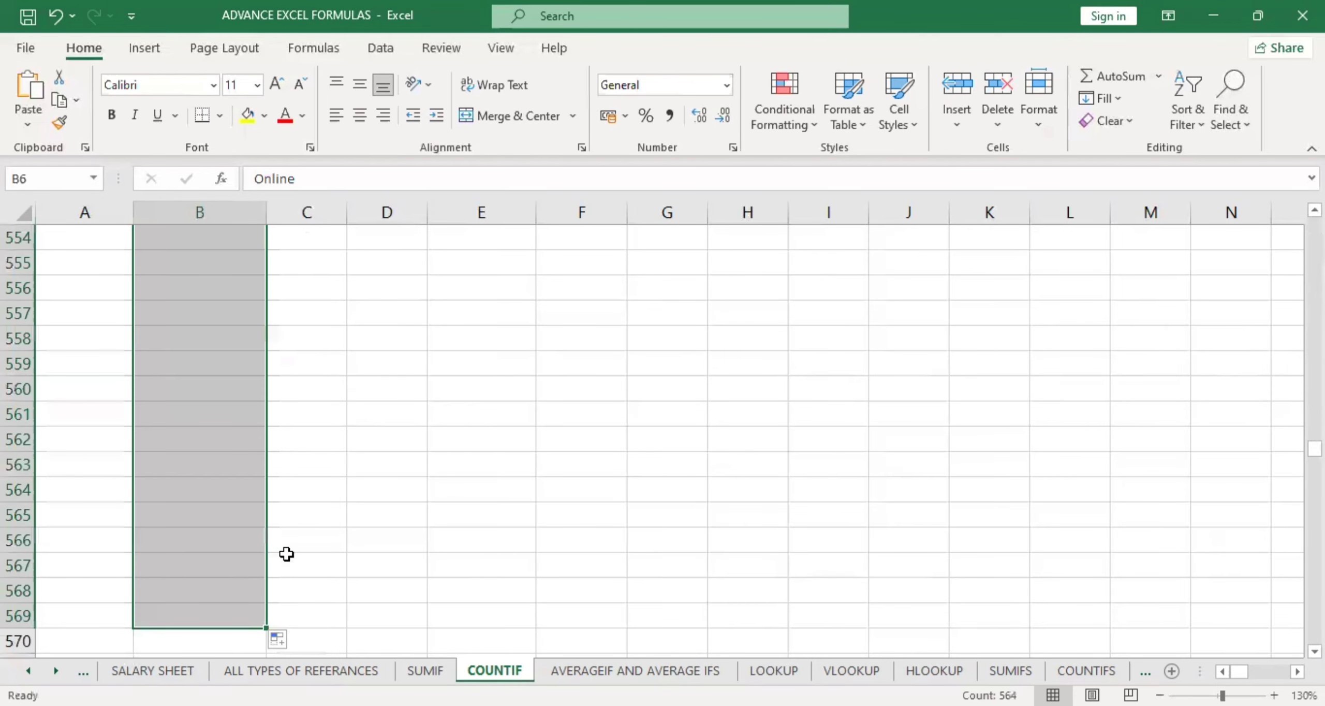
{"action": "key", "text": "ctrl+Up"}
- Start a COUNTIF formula in F6 with the extended Transaction Type cells B6:B569 as the range
{"action": "key", "text": "Right"}
{"action": "key", "text": "Right"}
{"action": "key", "text": "Right"}
{"action": "key", "text": "Right"}
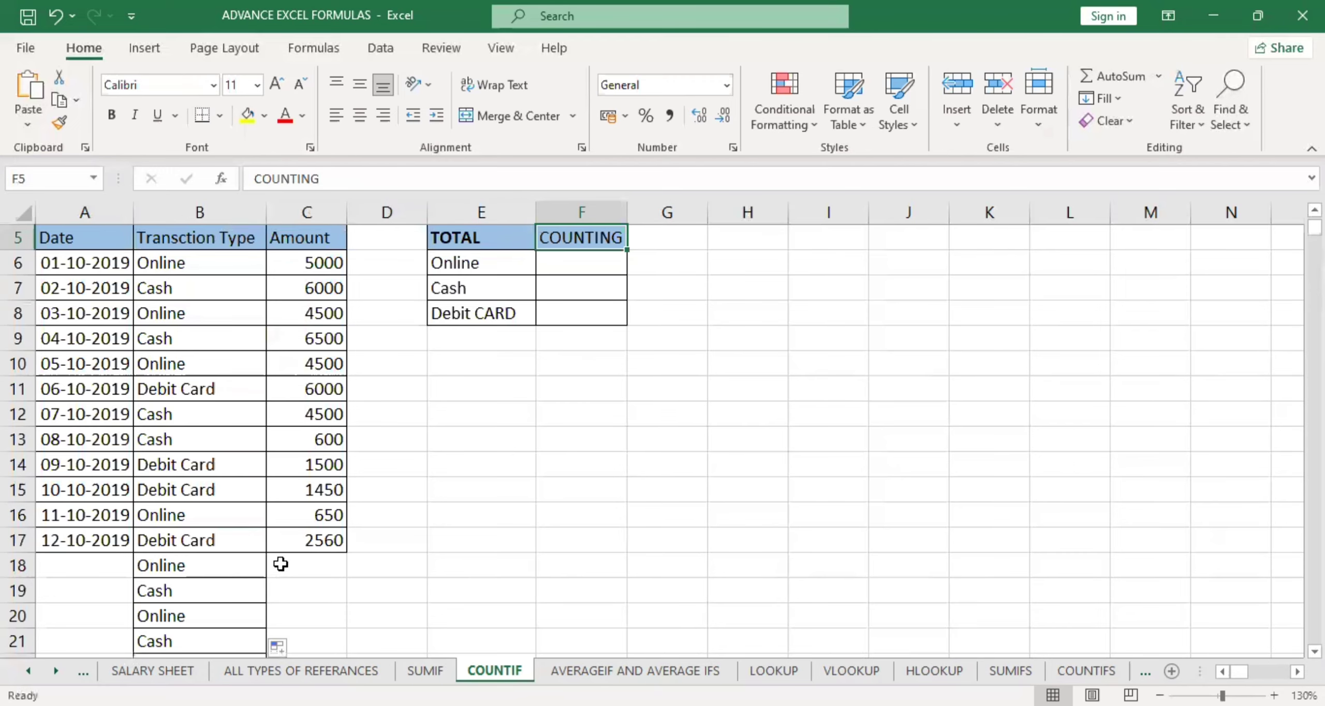
{"action": "key", "text": "Down"}
{"action": "type", "text": "="}
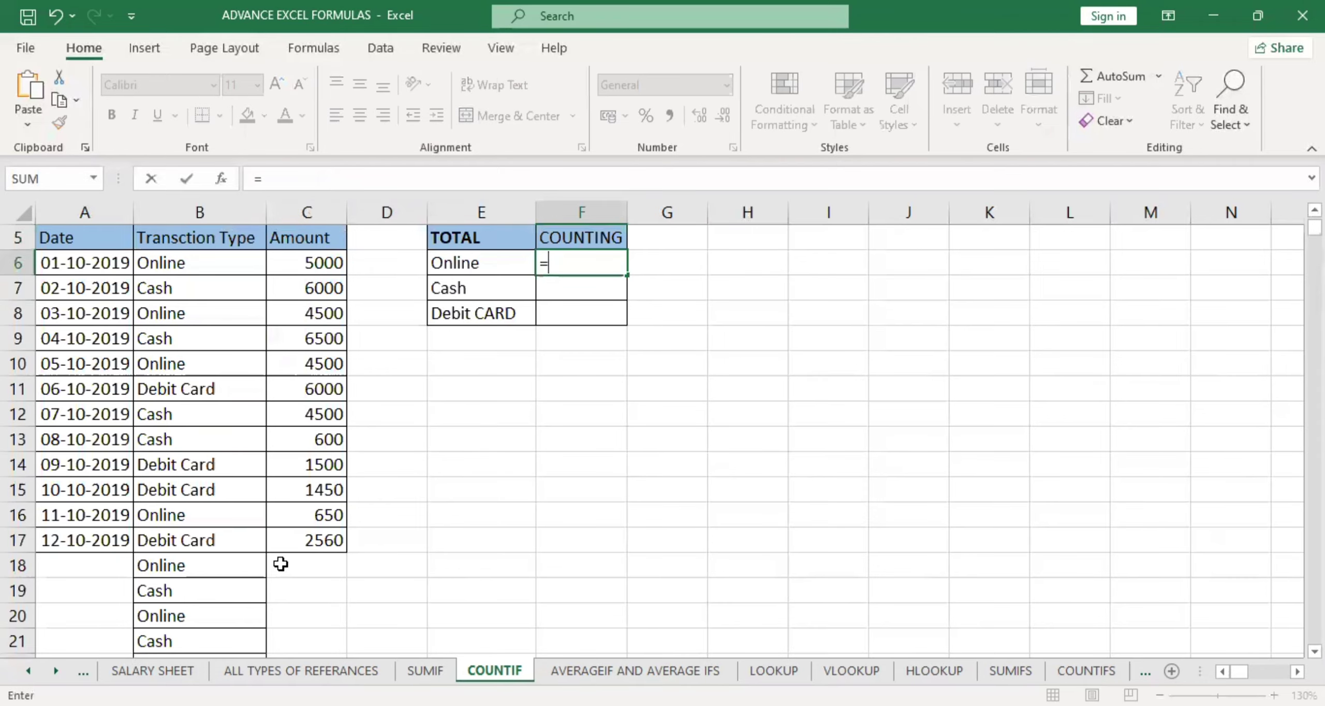
{"action": "type", "text": "COUNTIF("}
{"action": "left_click", "coordinate": [232, 259]}
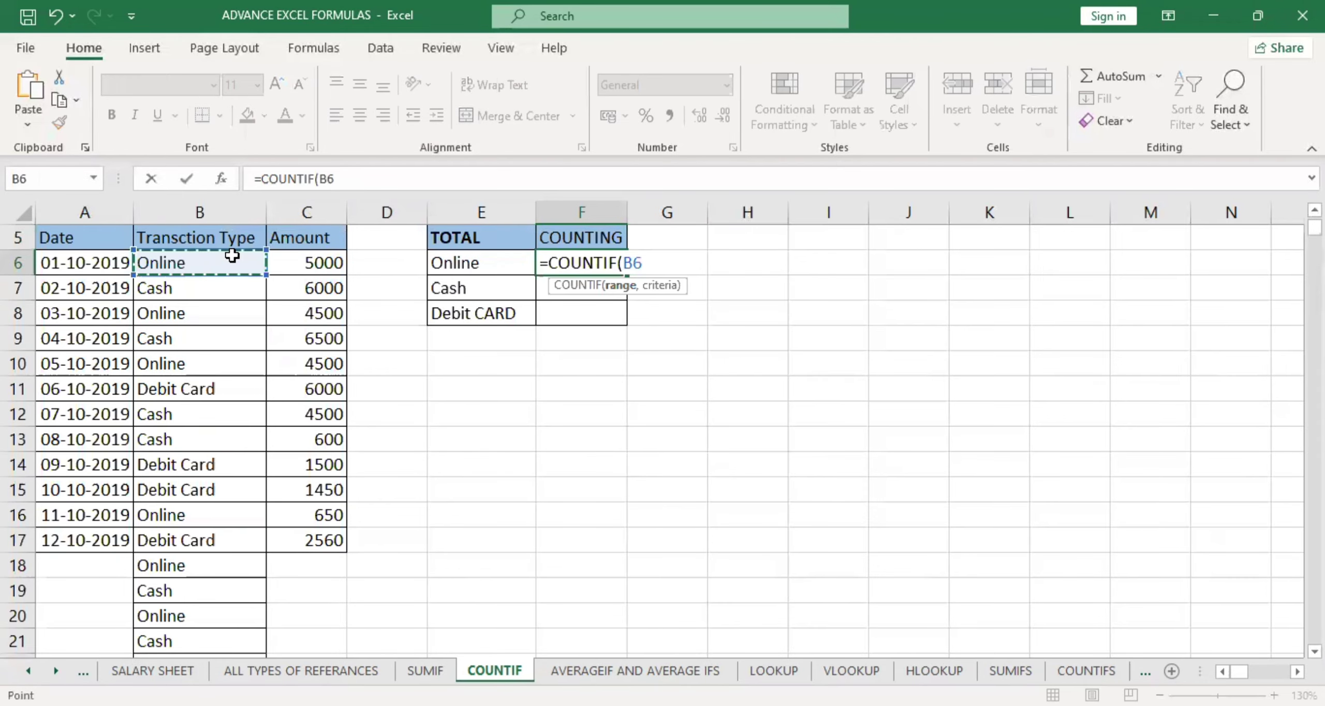
{"action": "key", "text": "ctrl+shift+Down"}
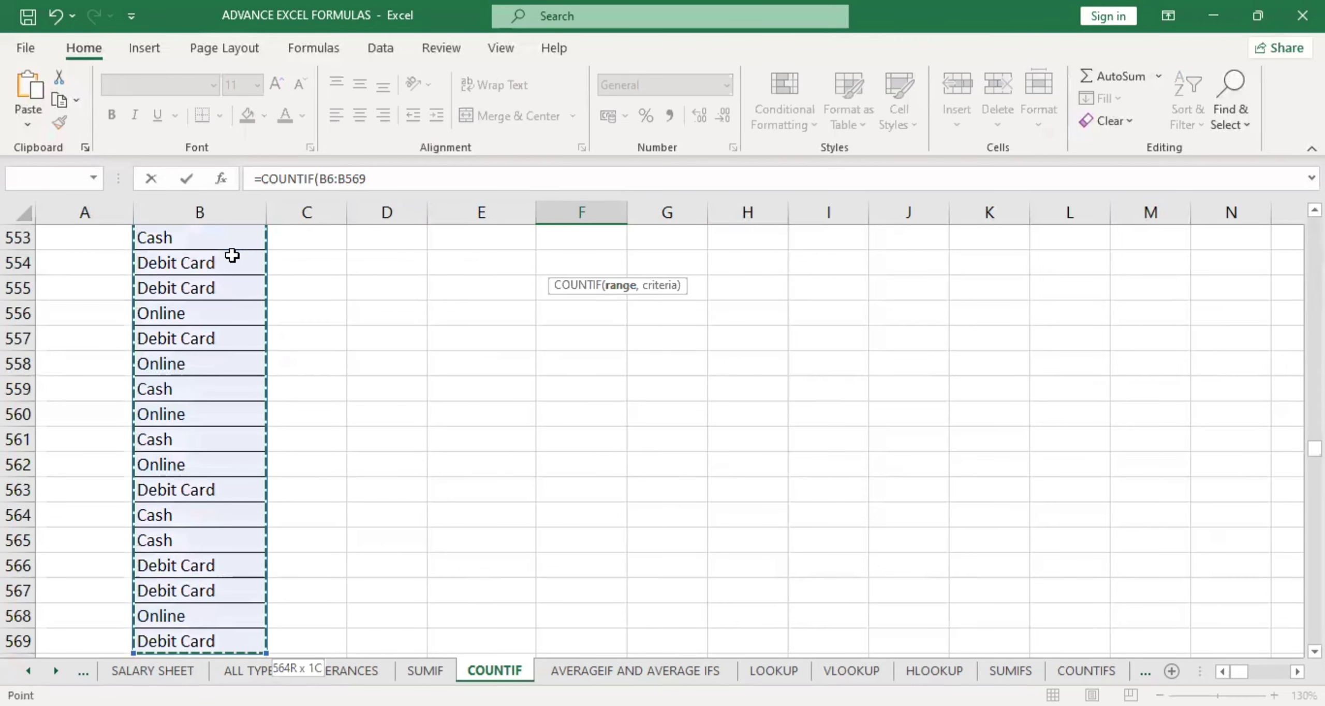
- Use the Online label in E6 as the criteria and complete the COUNTIF formula over B6:B569
{"action": "type", "text": ","}
{"action": "key", "text": "Up"}
{"action": "key", "text": "Left"}
{"action": "key", "text": "Down"}
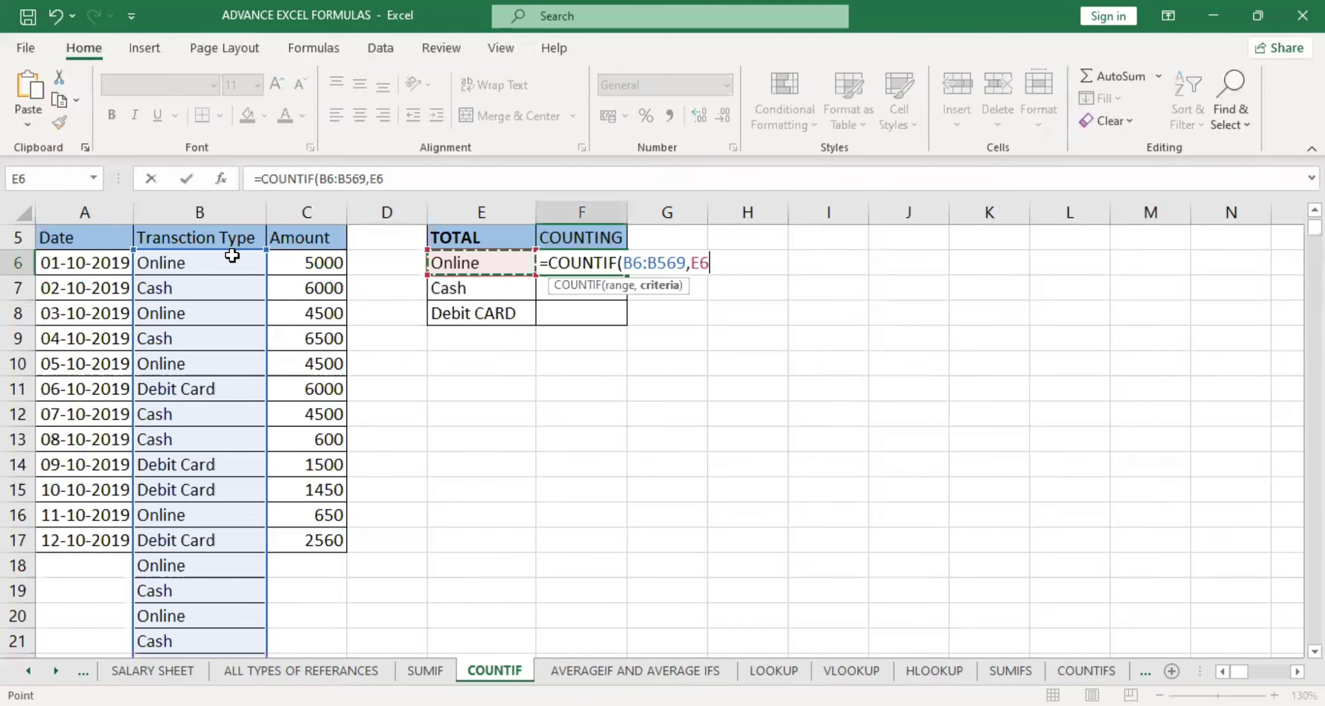
{"action": "key", "text": "Return"}
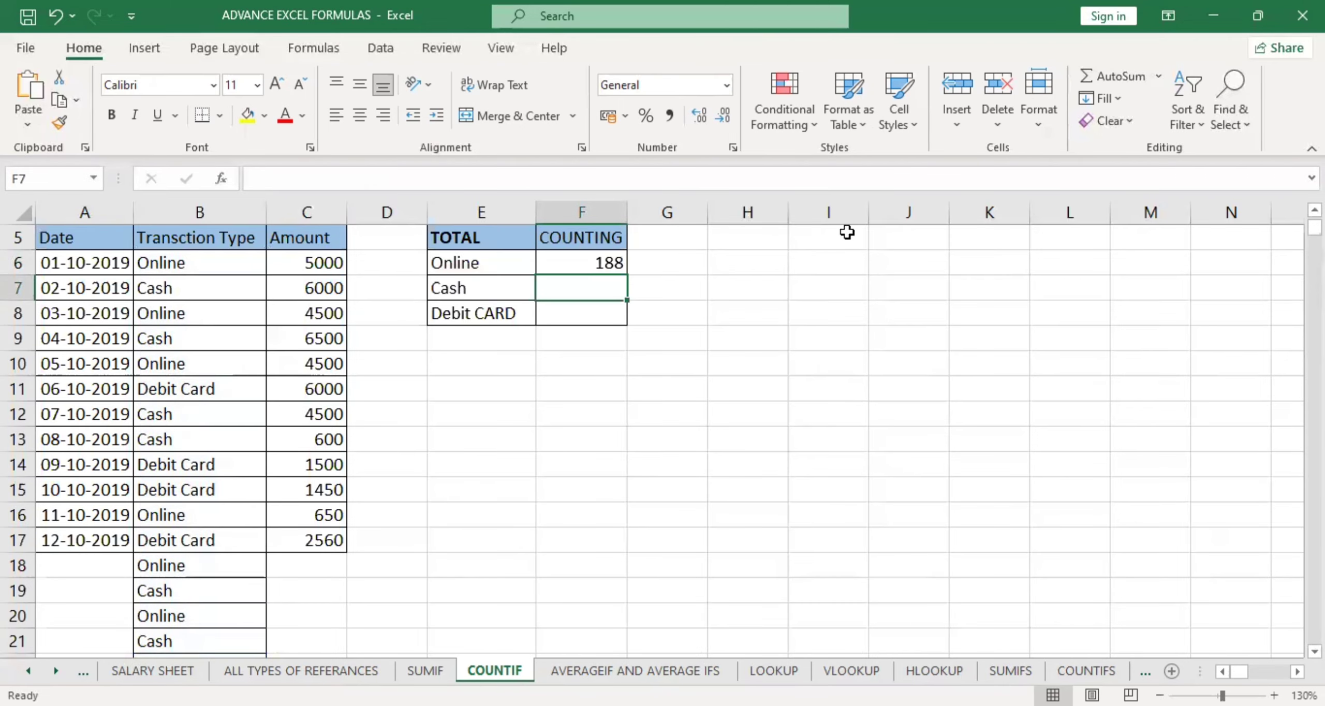
- Lock the COUNTIF range in F6 as $B$6:$B$569 and copy the formula down to F8
{"action": "double_click", "coordinate": [608, 256]}
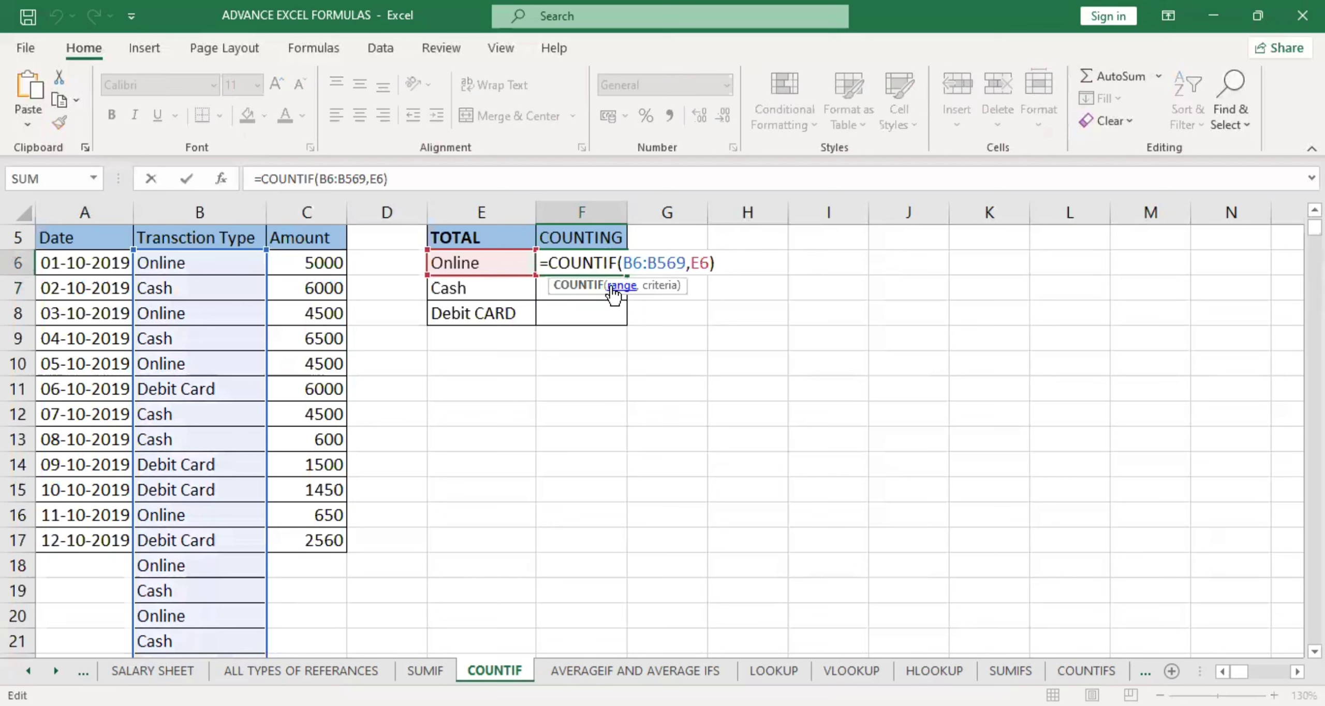
{"action": "left_click", "coordinate": [619, 286]}
{"action": "left_click", "coordinate": [649, 286]}
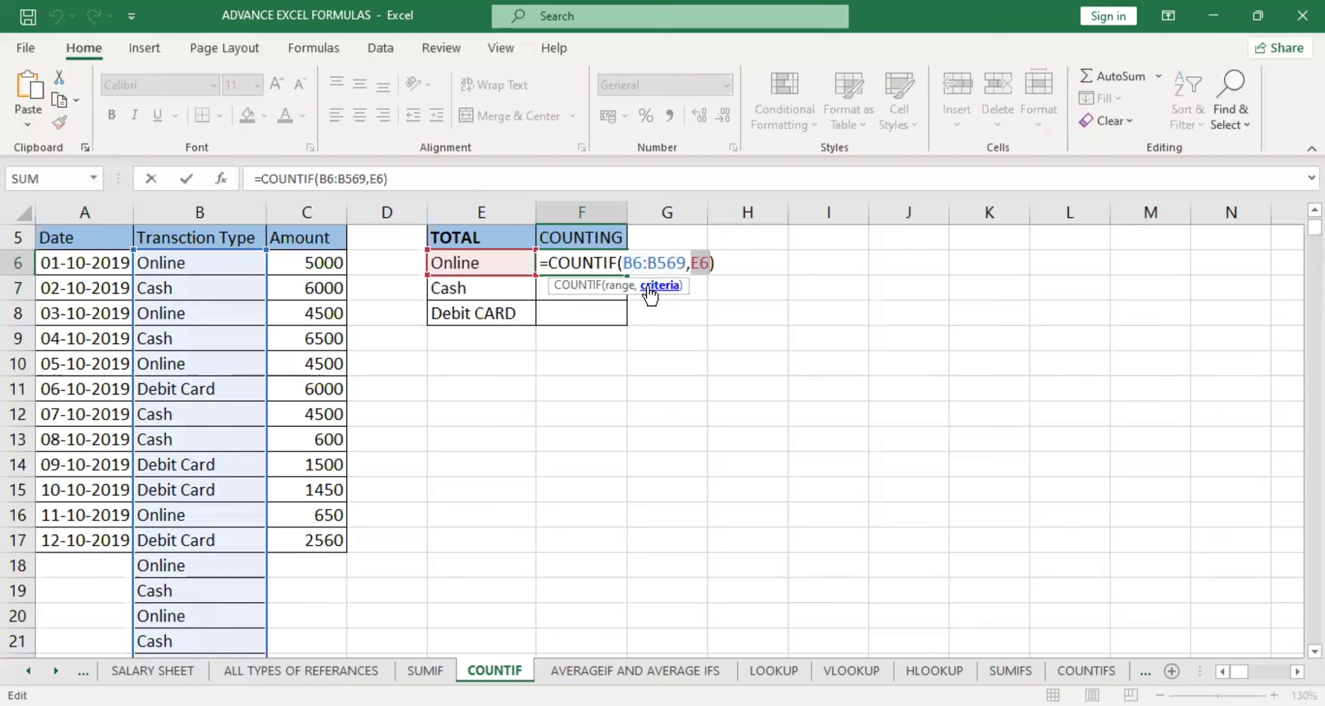
{"action": "left_click", "coordinate": [620, 287]}
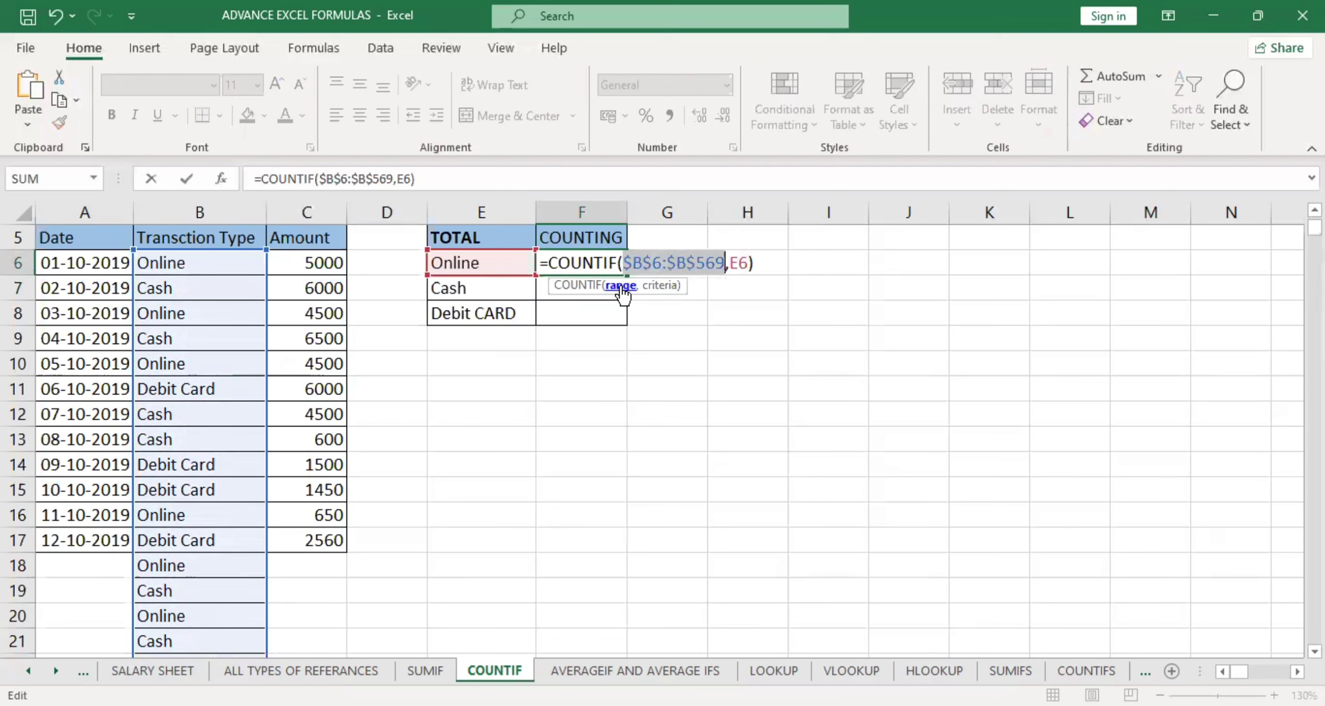
{"action": "key", "text": "Return"}
{"action": "left_click", "coordinate": [611, 267]}
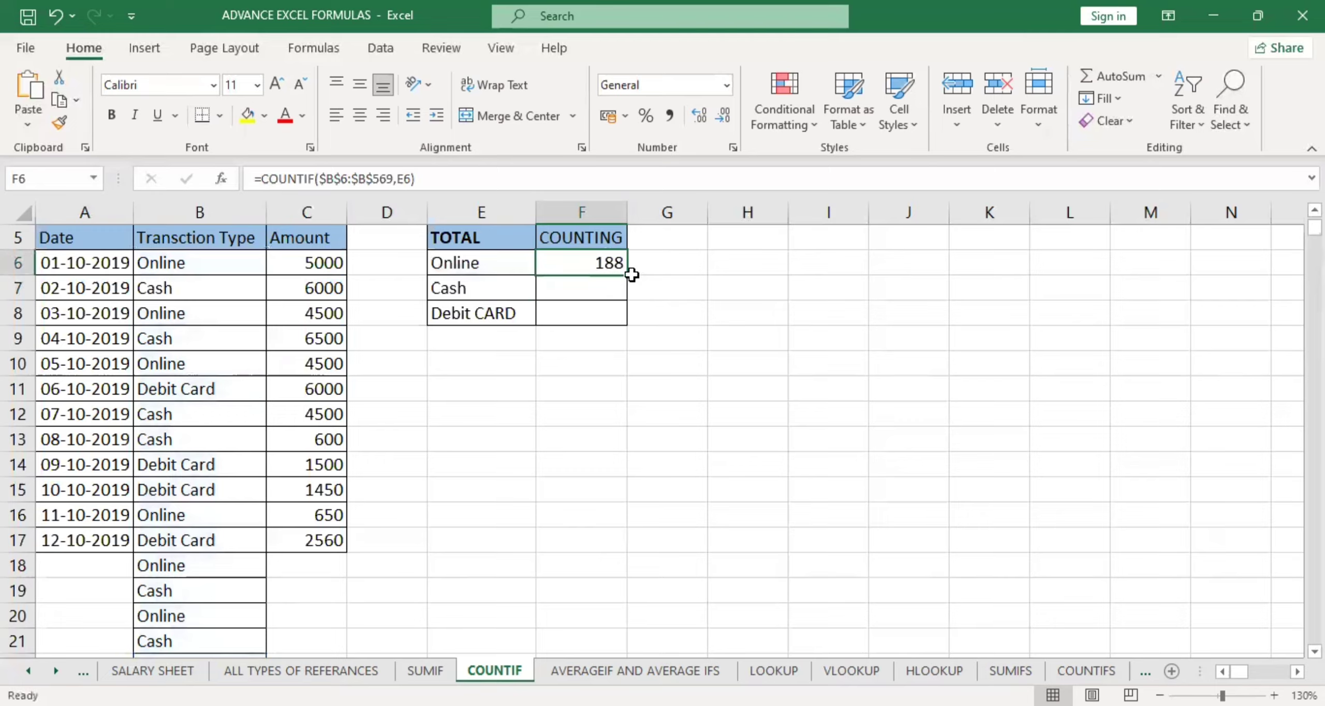
{"action": "left_click_drag", "start_coordinate": [627, 275], "coordinate": [616, 320]}
{"action": "left_click_drag", "start_coordinate": [326, 262], "coordinate": [331, 489]}
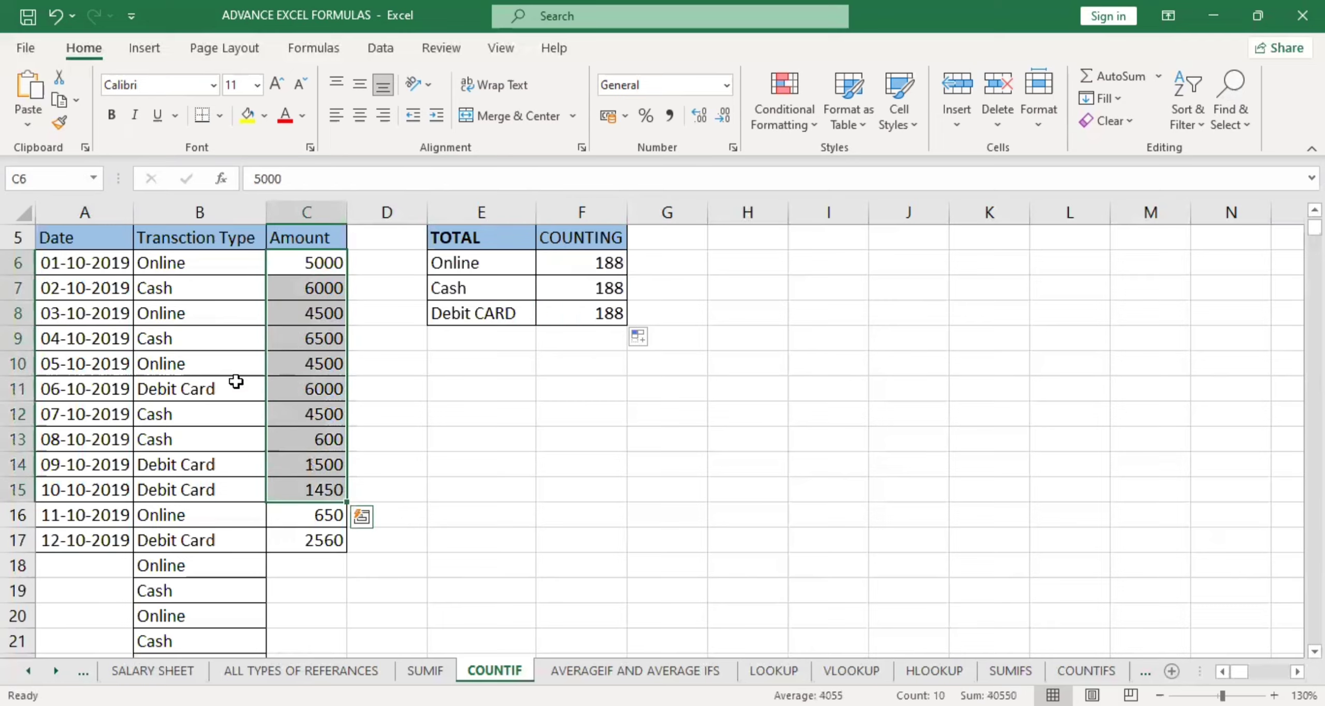